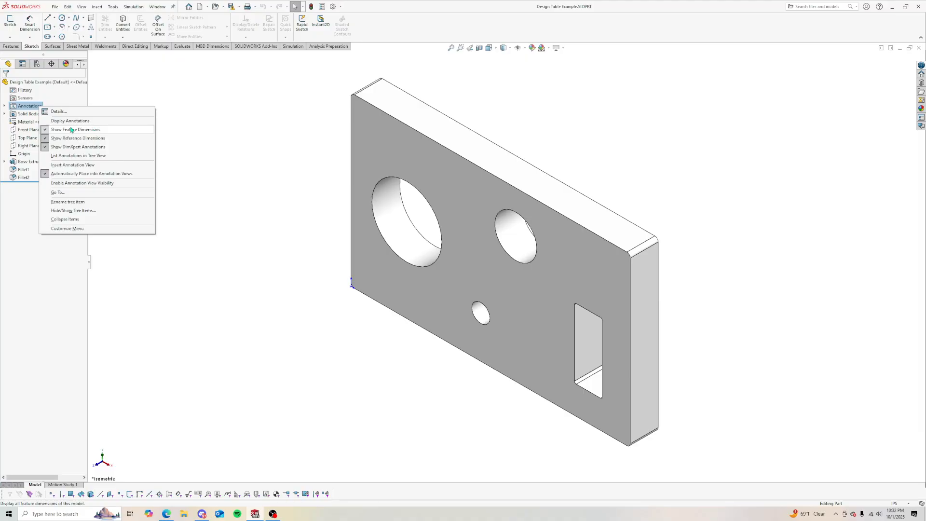
Step: Show the feature dimensions on the plate model
left_click(72, 129)
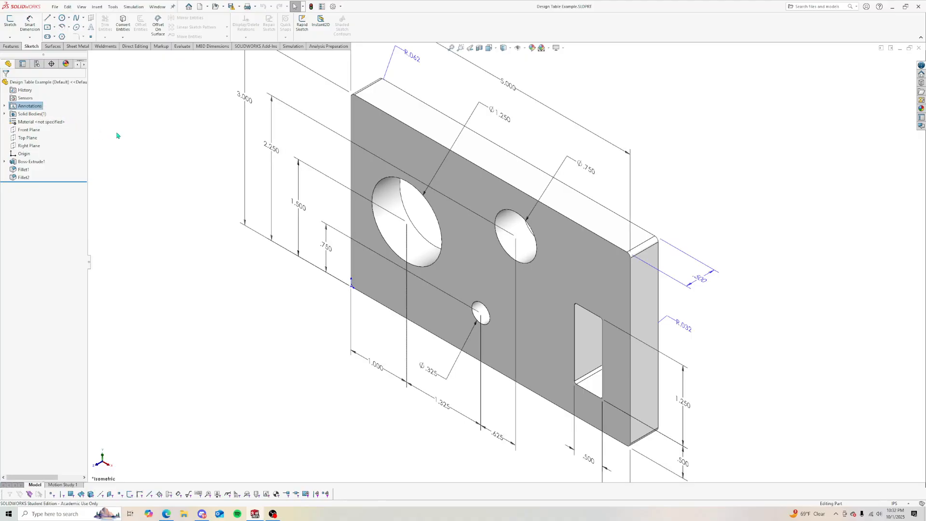
scroll(114, 136, "up", 1)
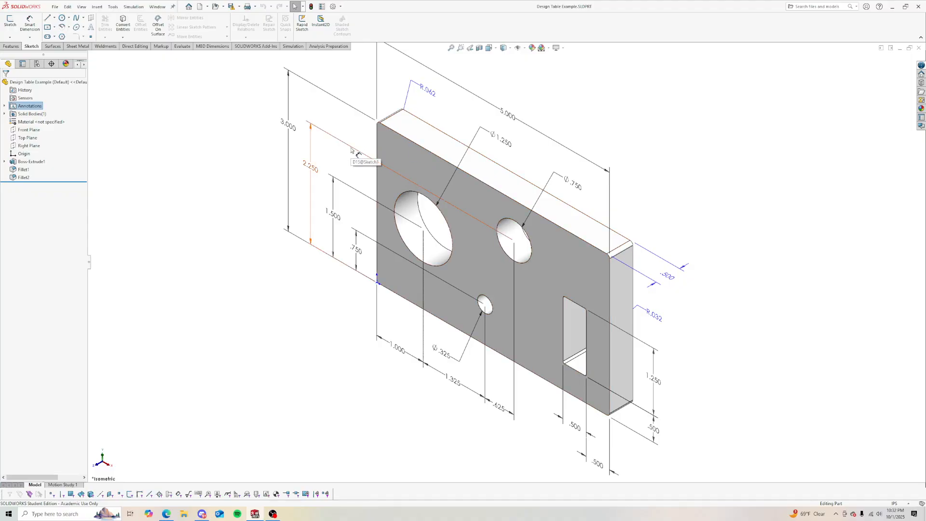
Step: Insert an auto-created Excel design table containing all listed dimensions, from D1@Sketch1 through D1@Fillet2, and close it
left_click(98, 7)
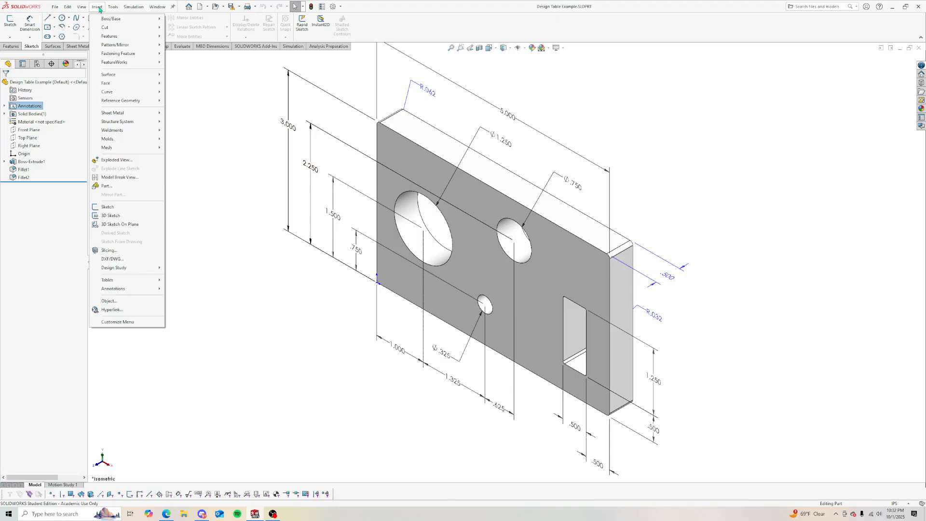
mouse_move(118, 284)
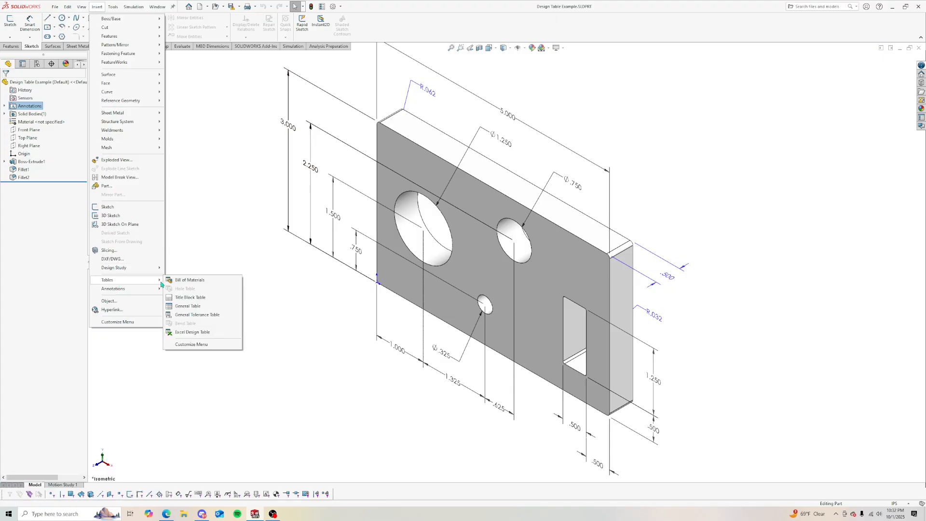
left_click(190, 331)
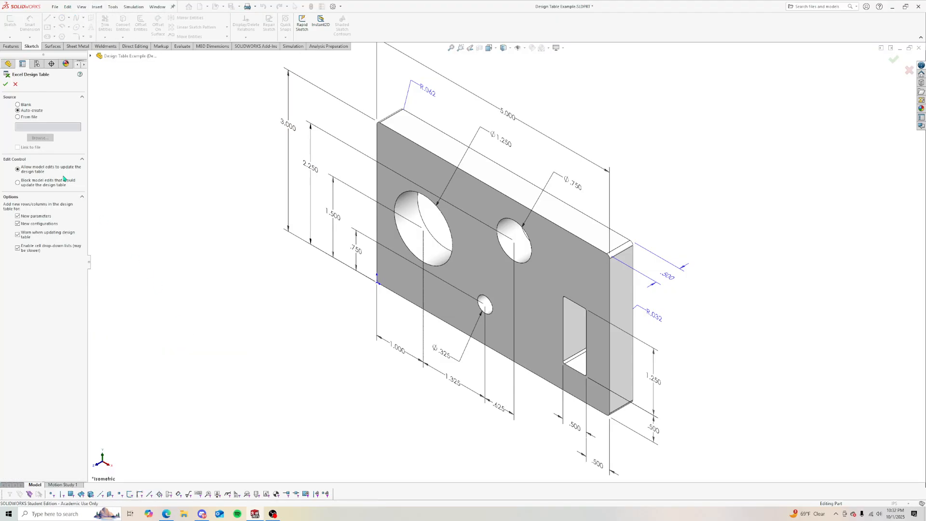
left_click(5, 84)
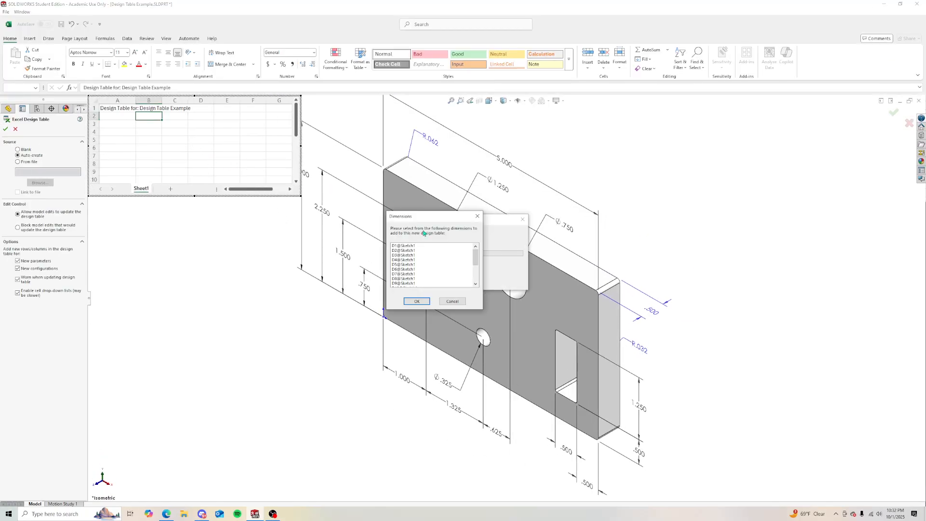
left_click(411, 247)
scroll(412, 251, "down", 3)
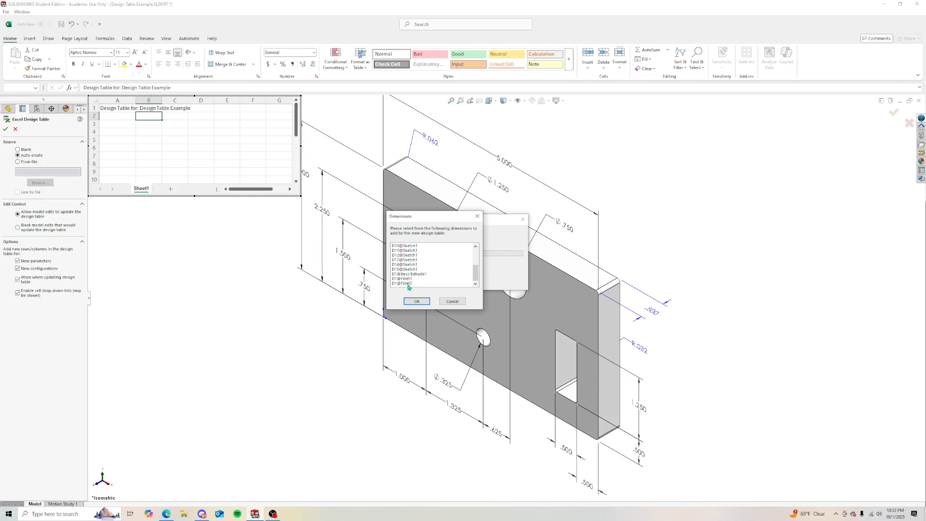
left_click(408, 284, "shift")
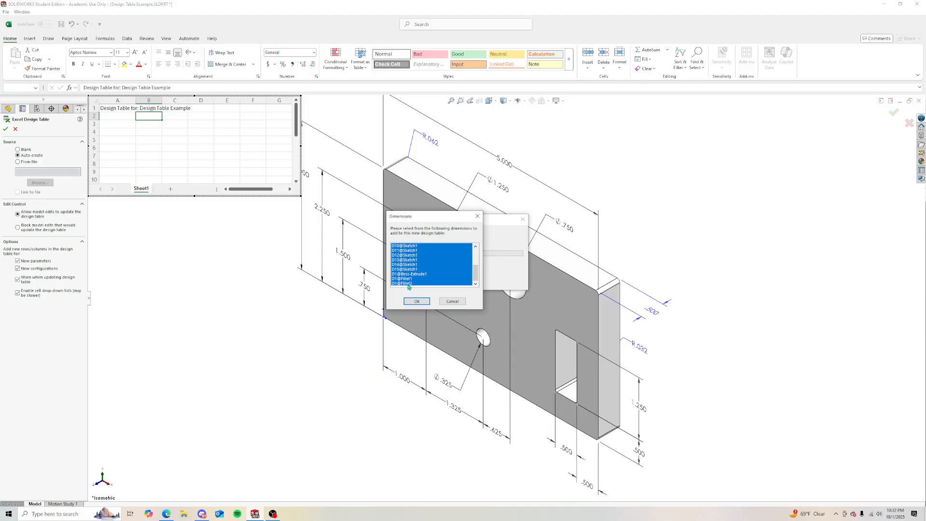
left_click(417, 301)
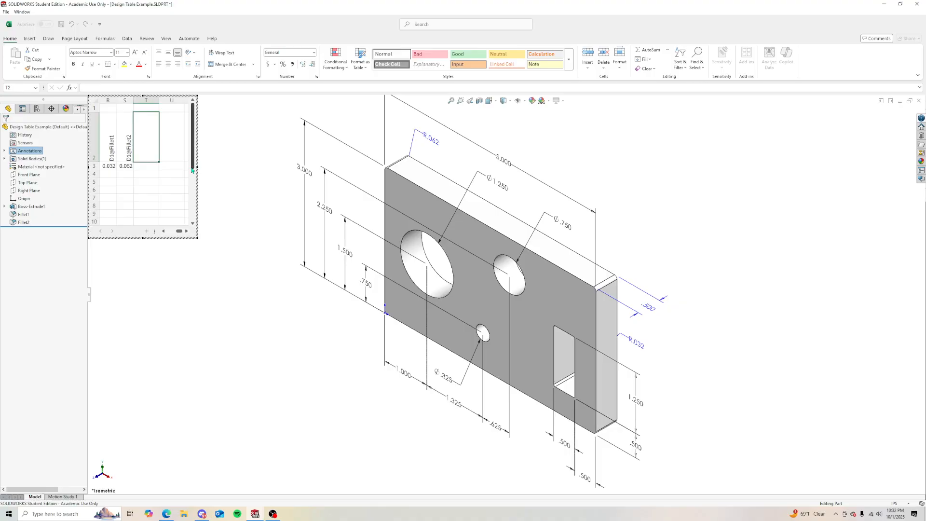
left_click(230, 180)
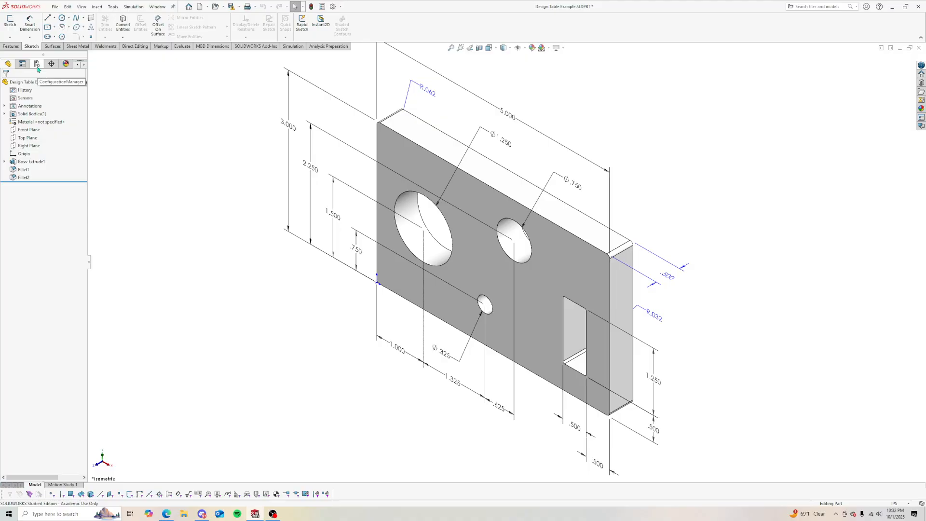
Step: Open the Excel design table for editing from the part's configurations, without adding any extra parameters
left_click(37, 64)
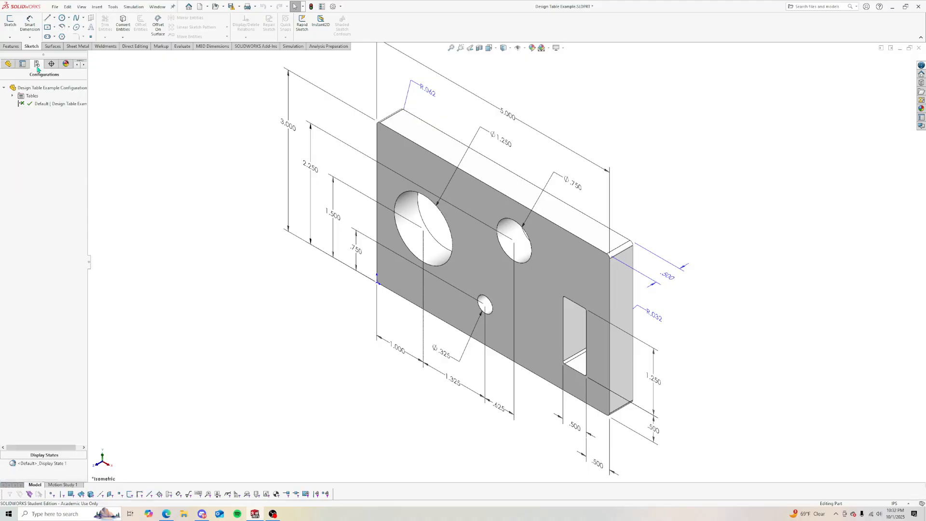
left_click(13, 96)
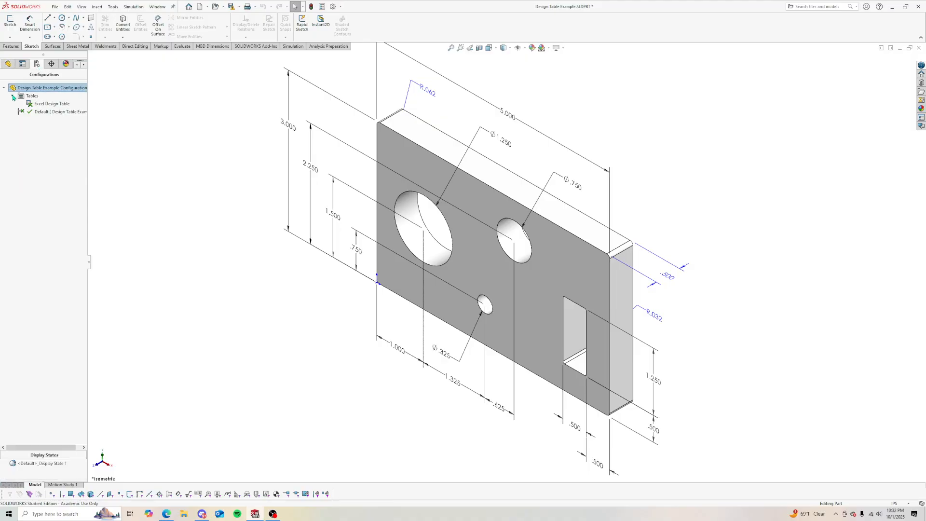
right_click(39, 106)
left_click(60, 117)
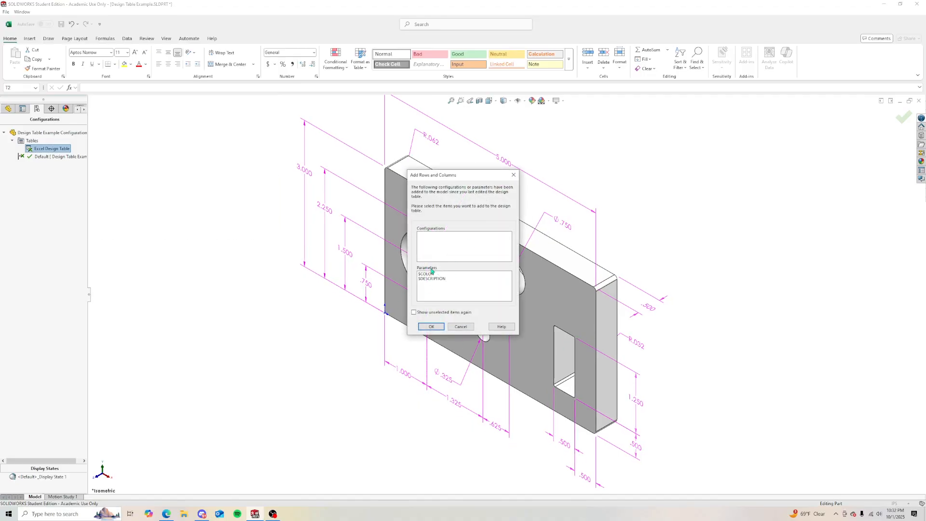
left_click(431, 327)
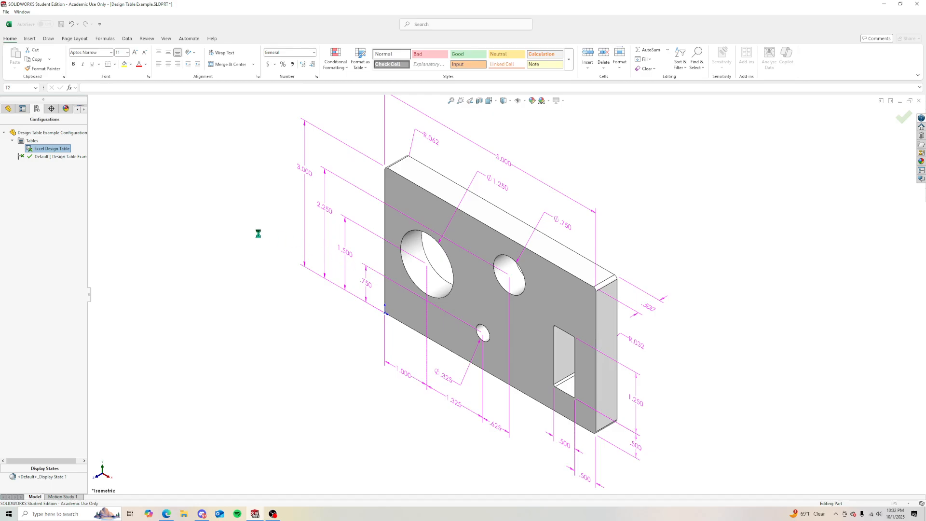
Step: Enlarge the embedded design table so all columns from the configuration names to D1@Fillet2 fit in view
left_click_drag(271, 167, 529, 168)
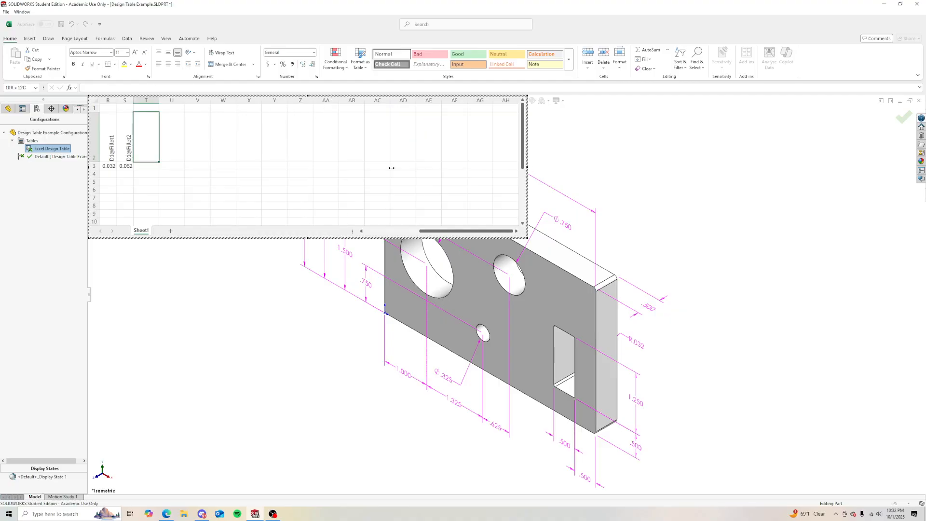
left_click_drag(302, 167, 316, 167)
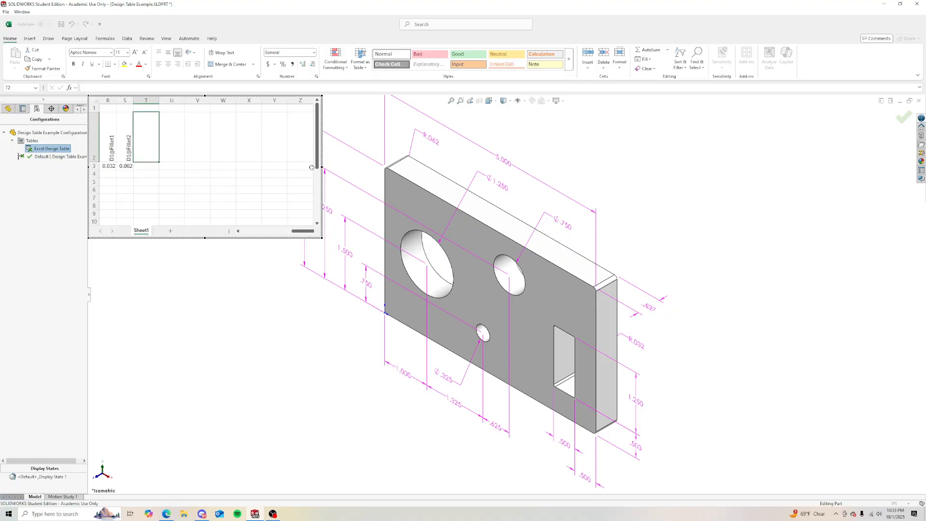
left_click_drag(295, 231, 244, 233)
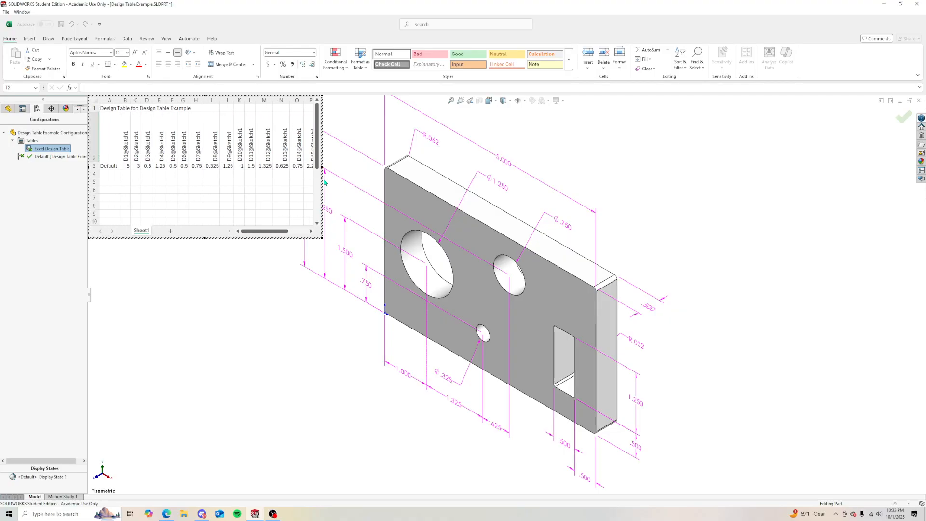
left_click_drag(323, 168, 397, 166)
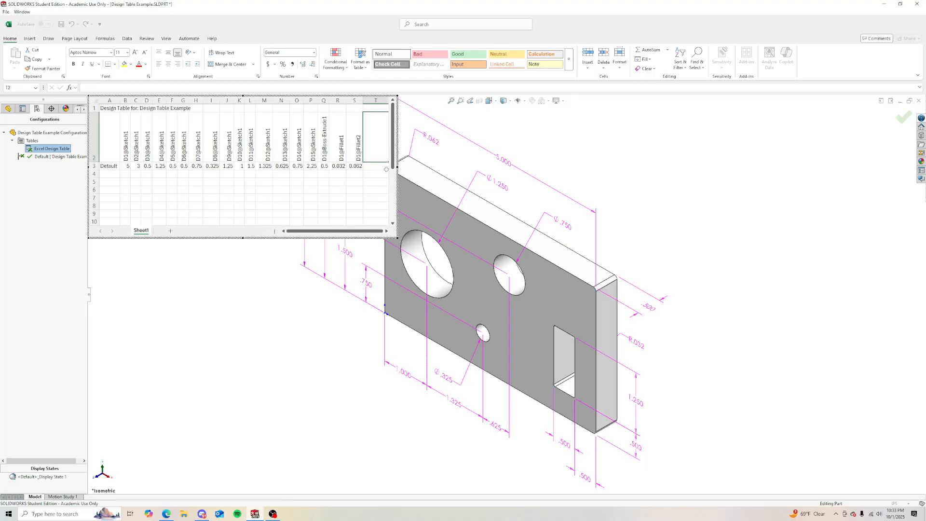
Step: Add three configuration rows named Size 2, Size 3 and Size 4 below the Default row
left_click(113, 166)
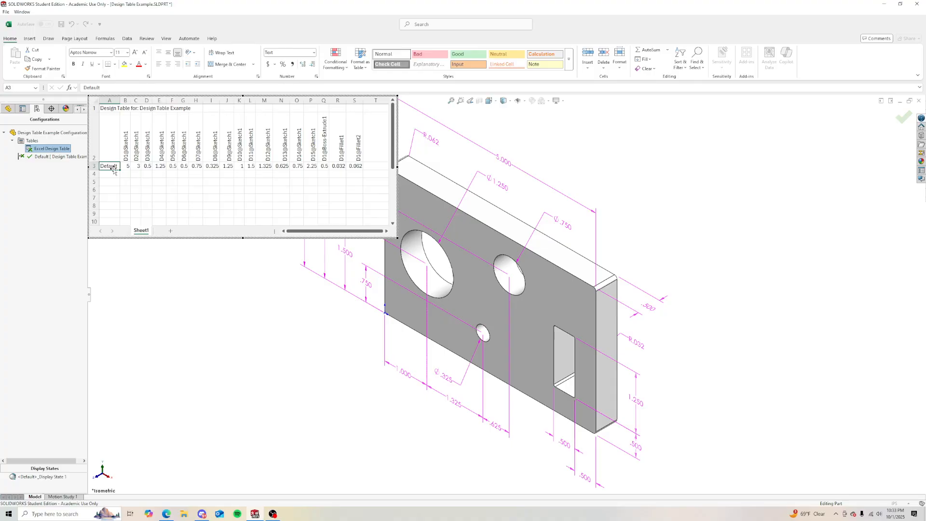
left_click(114, 173)
type("Size 2")
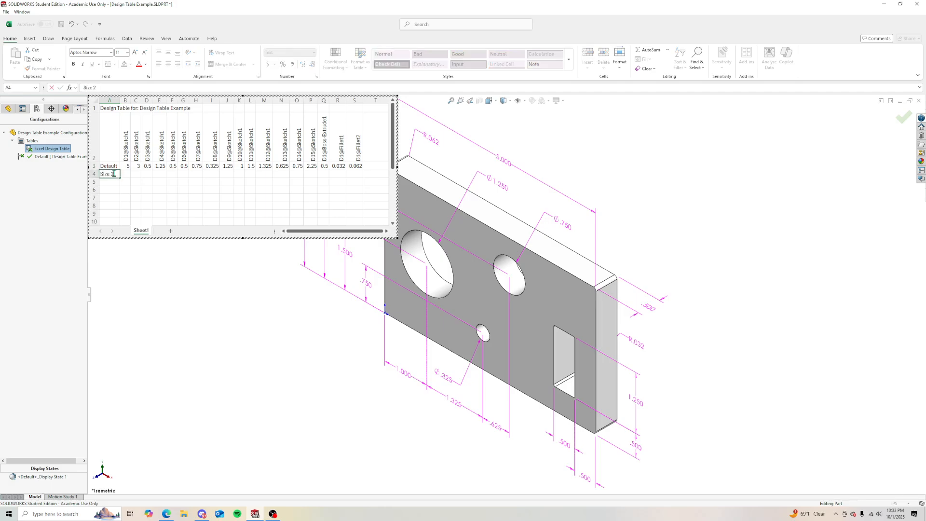
left_click(114, 183)
type("Size 3")
left_click(111, 190)
type("Si")
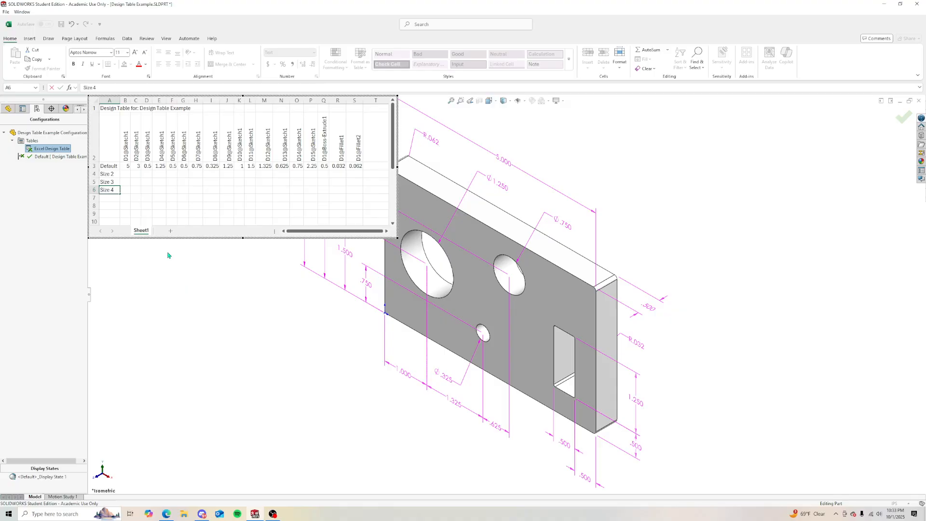
Step: Set D1@Sketch1 to 5.25 for Size 2, 5.5 for Size 3 and 5.75 for Size 4
left_click(126, 174)
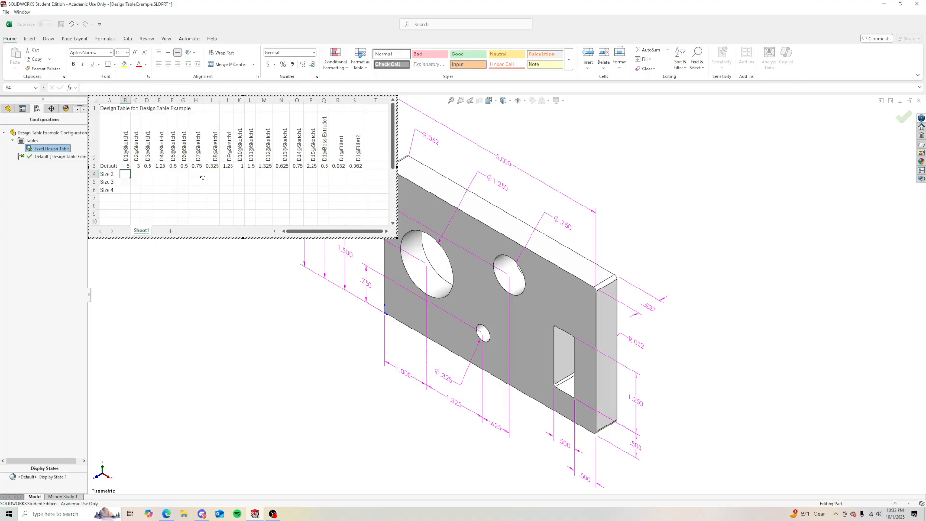
type("5.25")
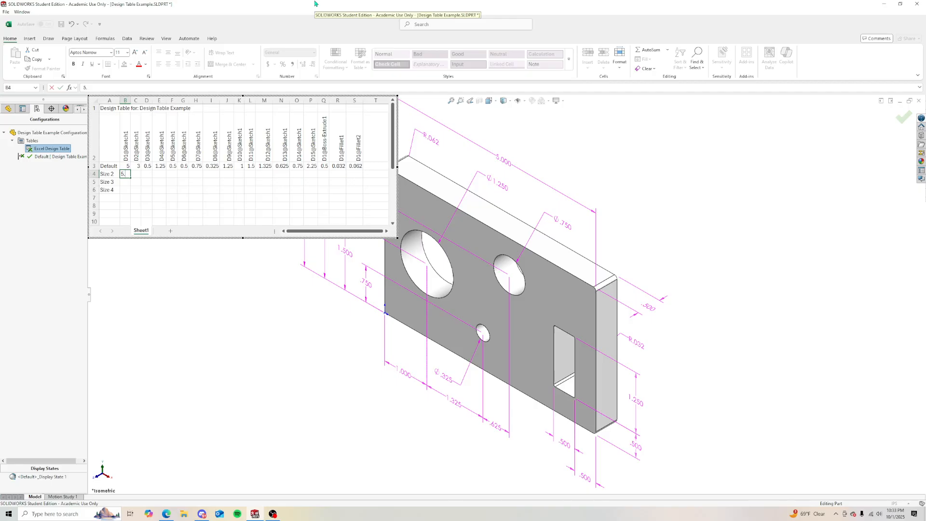
left_click(126, 181)
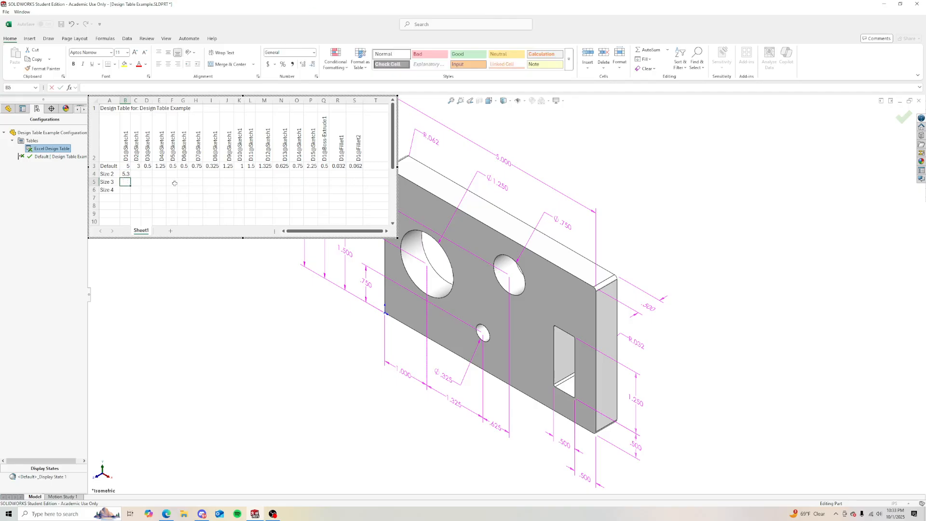
type("5.5")
left_click(125, 191)
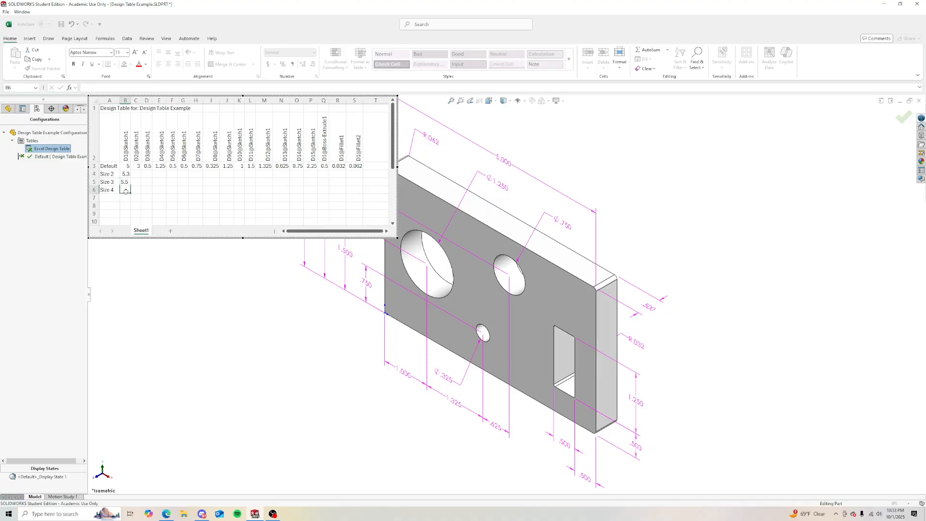
type("5.75")
Step: Set D2@Sketch1 to 3.125 for Size 2, 3.25 for Size 3 and 3.375 for Size 4
left_click(139, 174)
type("3.125")
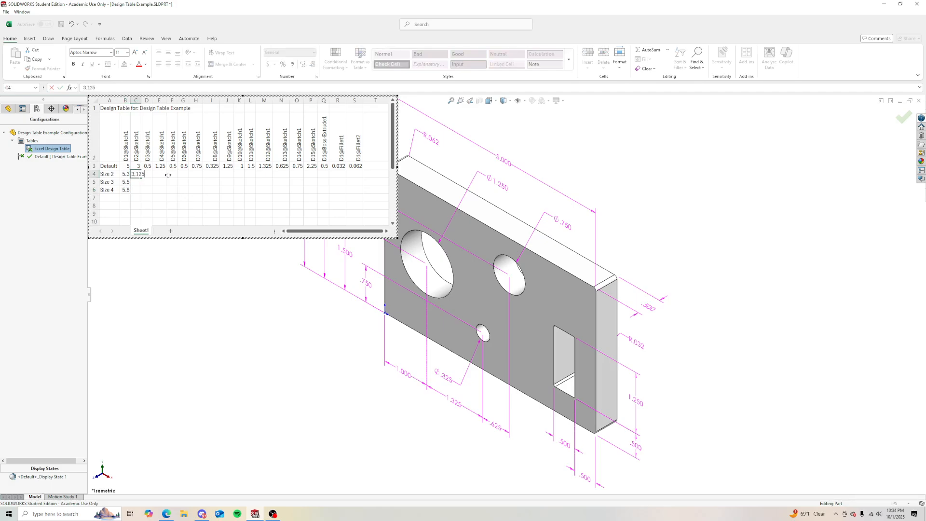
key("Return")
type("3.25")
key("Return")
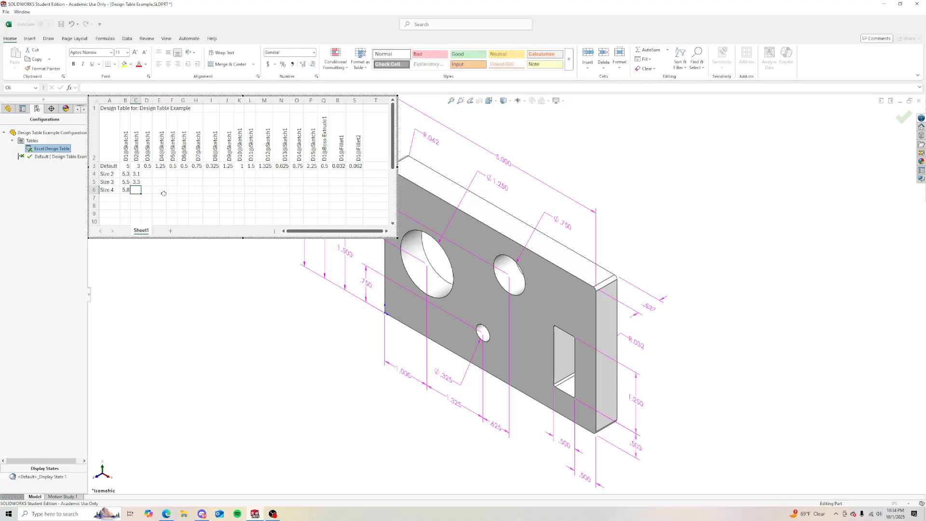
type("3.375")
Step: Set D3@Sketch1 to 0.4 for Size 2, 0.3 for Size 3 and 0.2 for Size 4
left_click(147, 175)
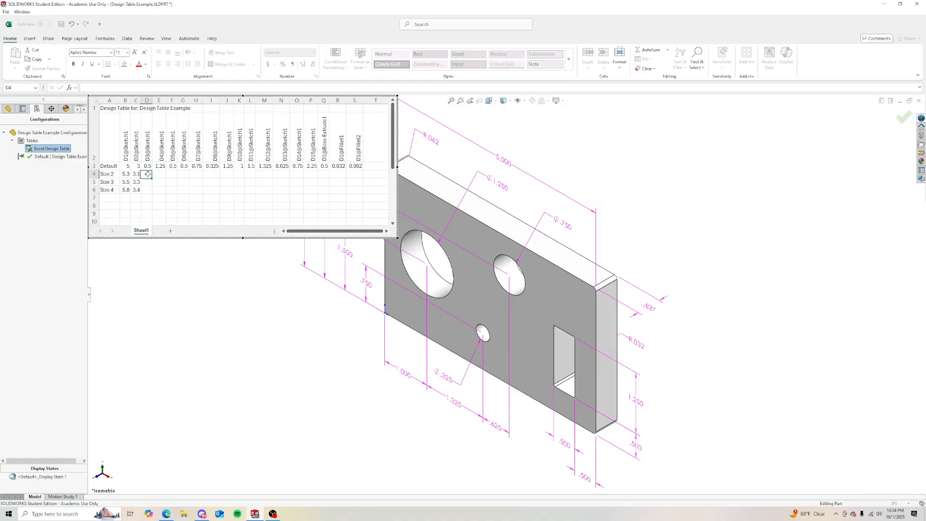
type("0.4")
left_click(145, 182)
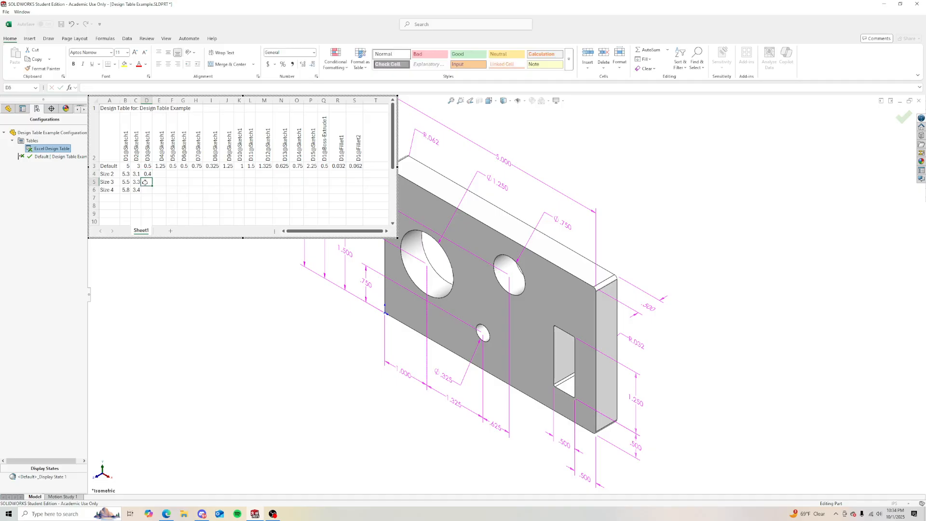
type(".3")
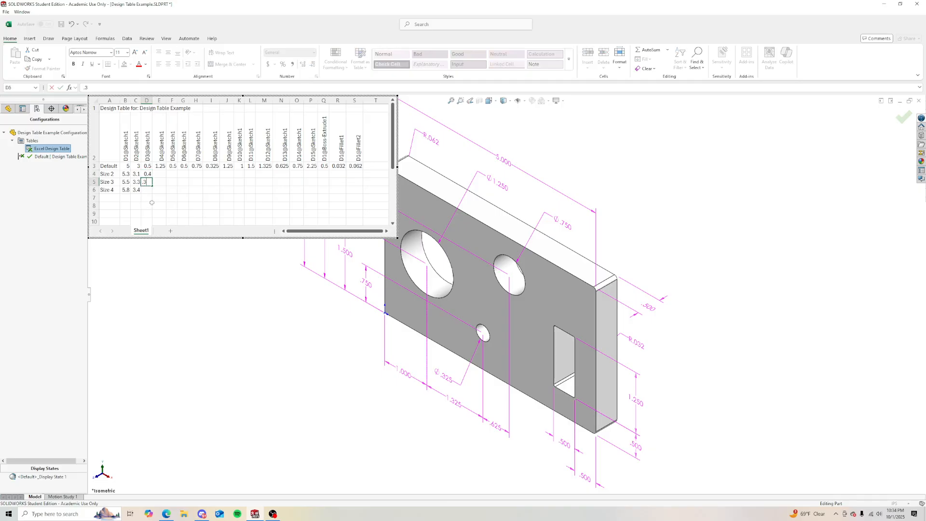
left_click(146, 191)
type(".2")
left_click(211, 197)
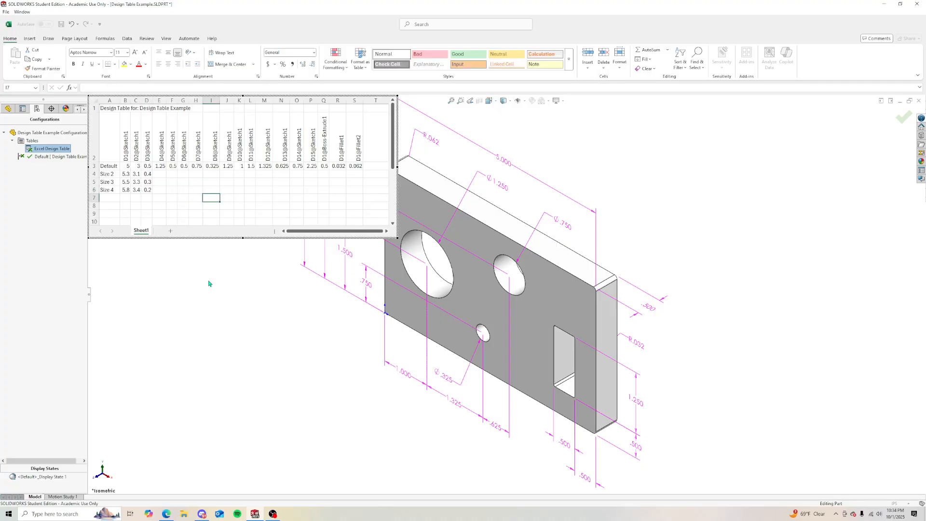
Step: Close the design table to generate the Size 2, Size 3 and Size 4 configurations
left_click(234, 282)
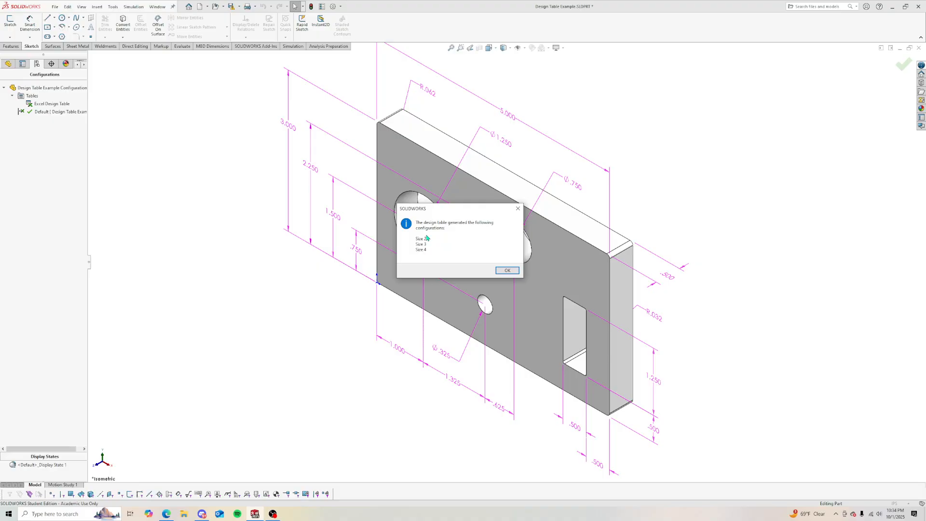
left_click(506, 270)
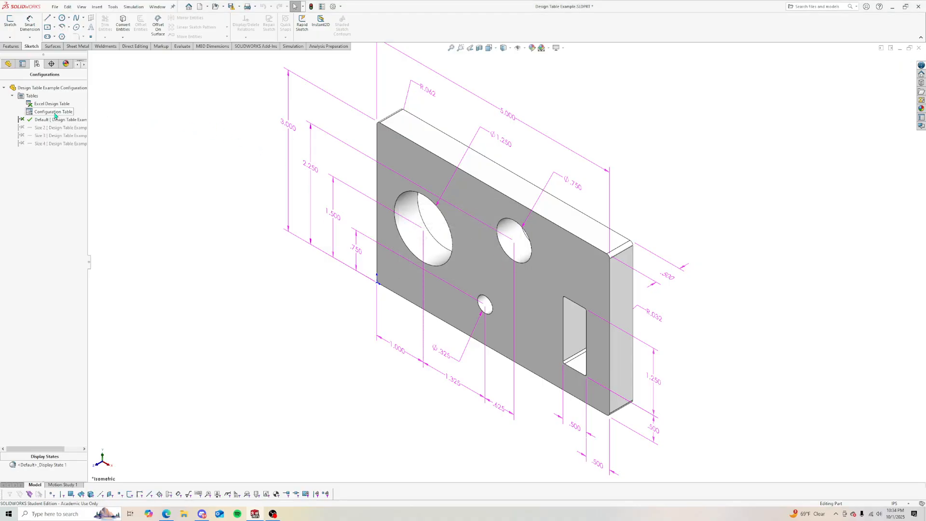
Step: Rename the Default row in the Excel design table to Size 1 and close the table to generate that configuration
right_click(54, 106)
left_click(101, 122)
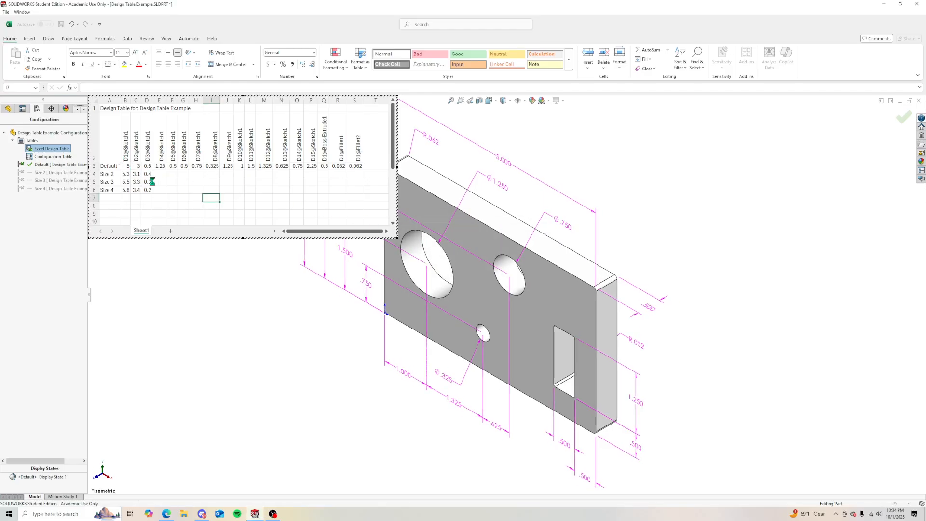
left_click(115, 166)
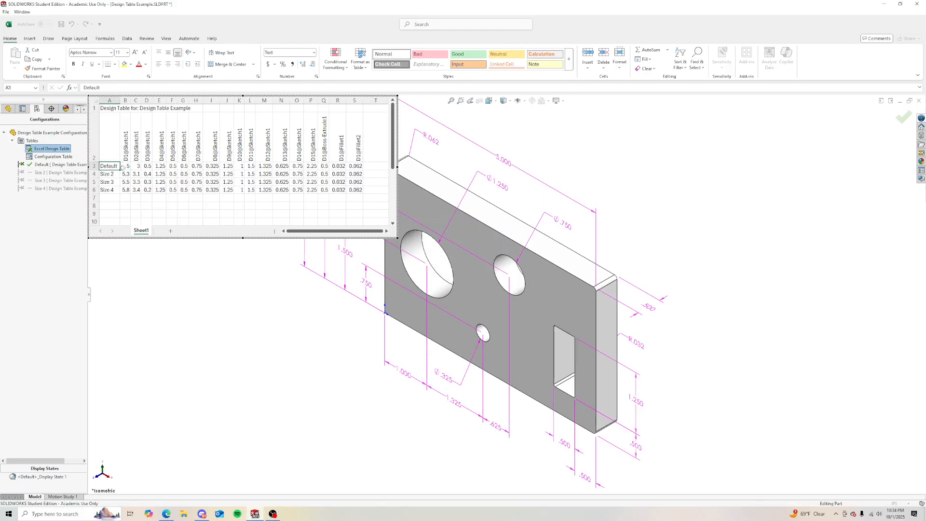
double_click(109, 166)
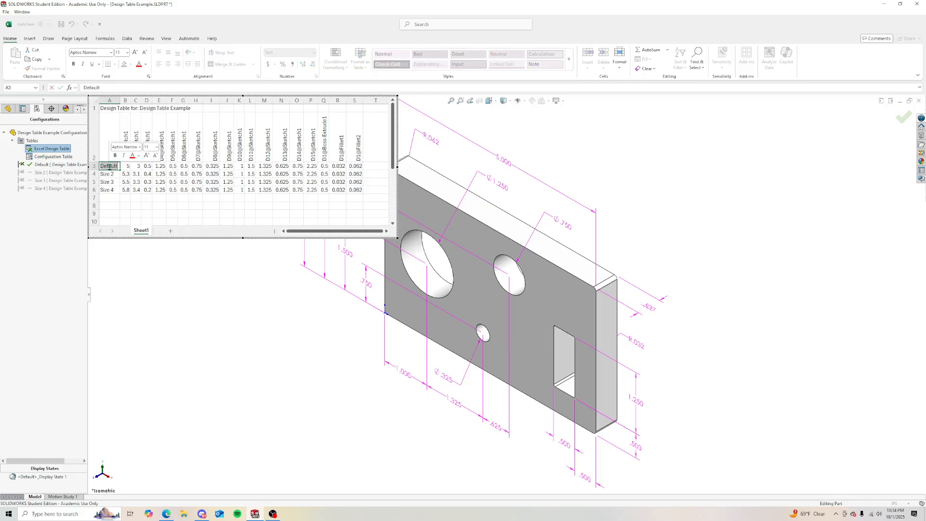
type("Size 1")
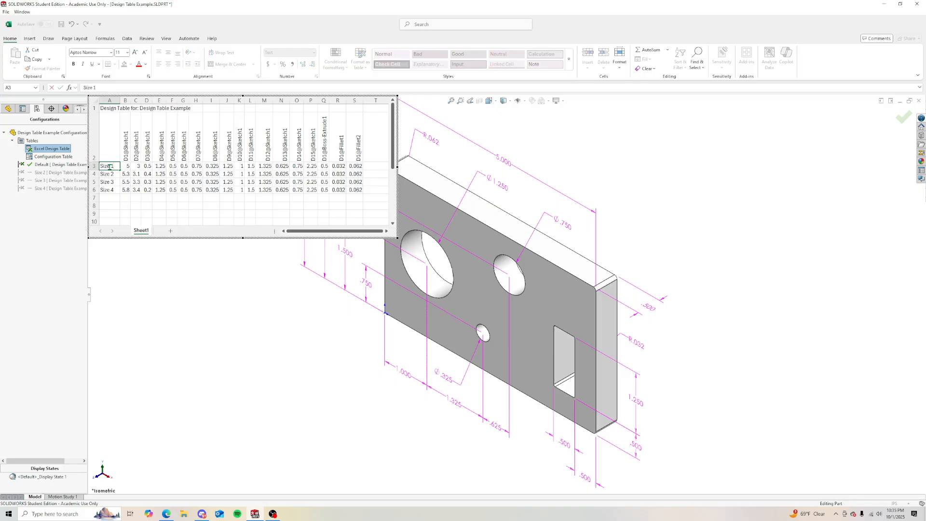
left_click(151, 267)
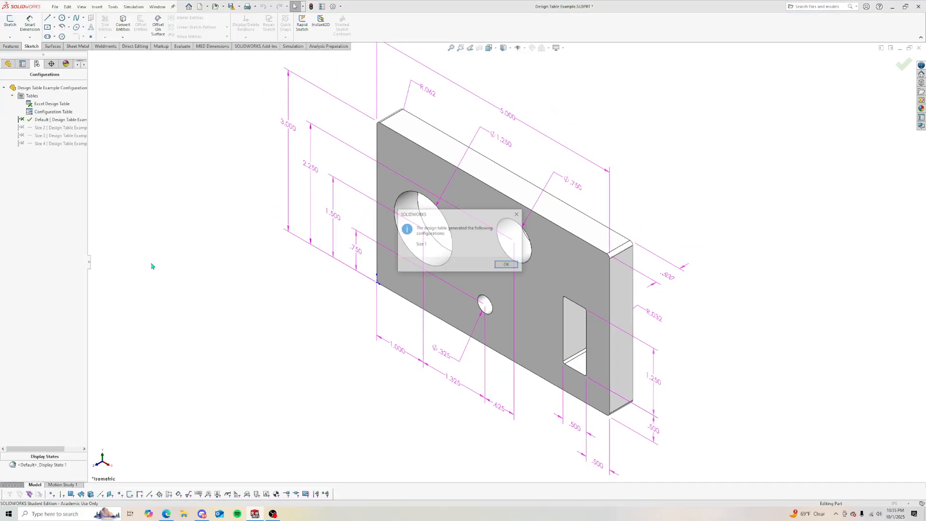
left_click(507, 264)
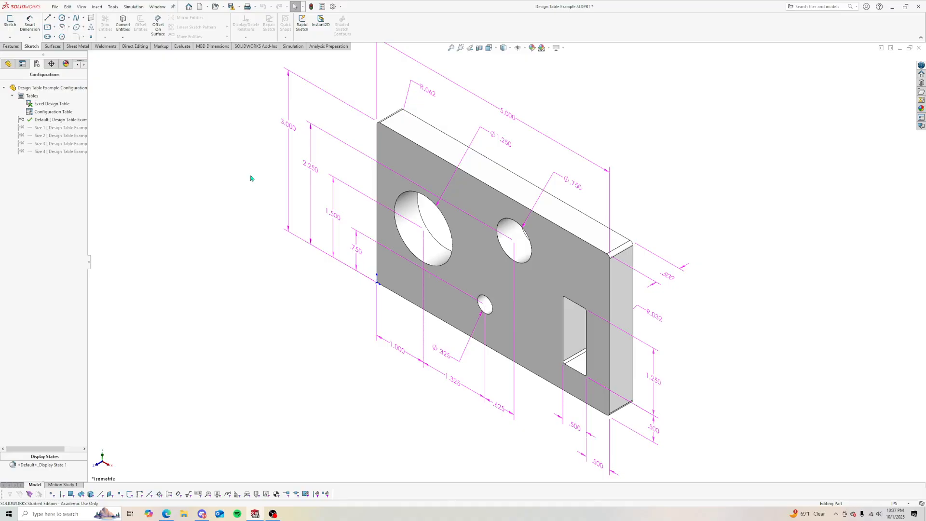
Step: Edit the design table without adding the Default configuration as a row, and close the table
left_click(13, 96)
left_click(13, 96)
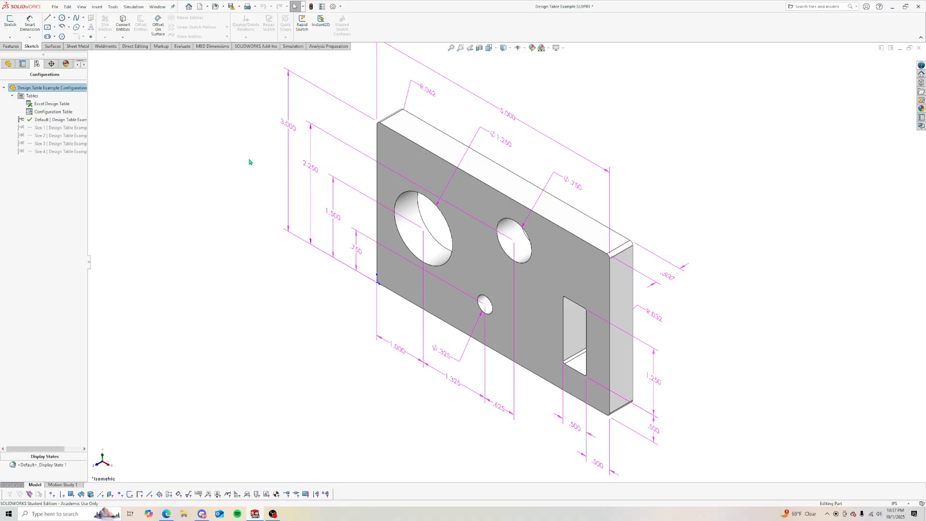
right_click(59, 105)
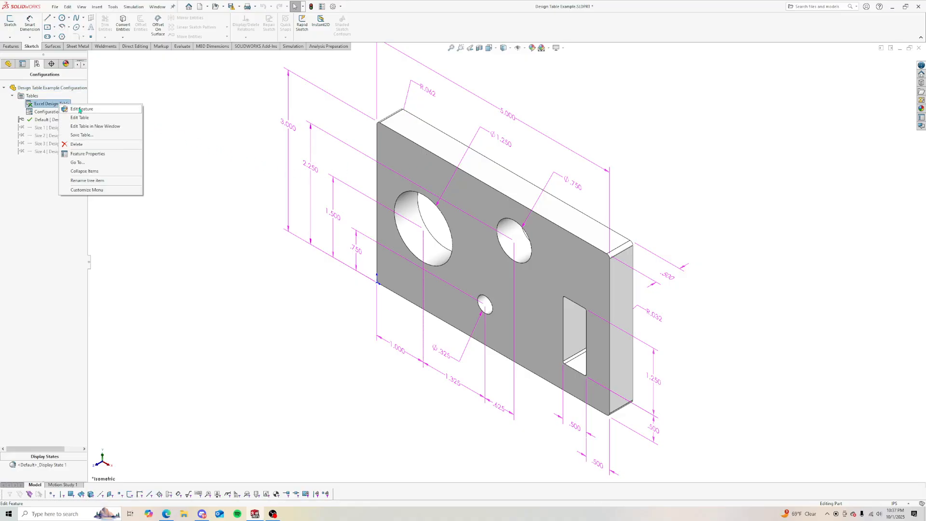
left_click(80, 117)
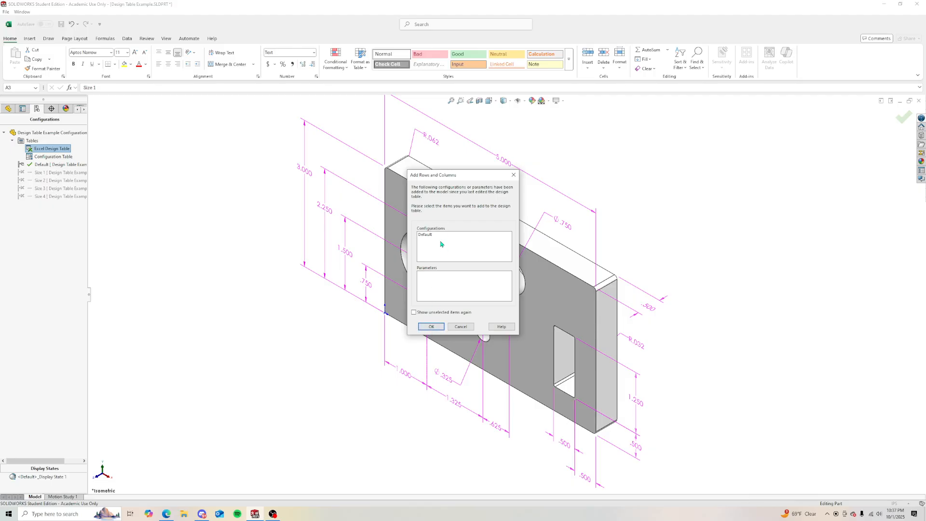
left_click(437, 328)
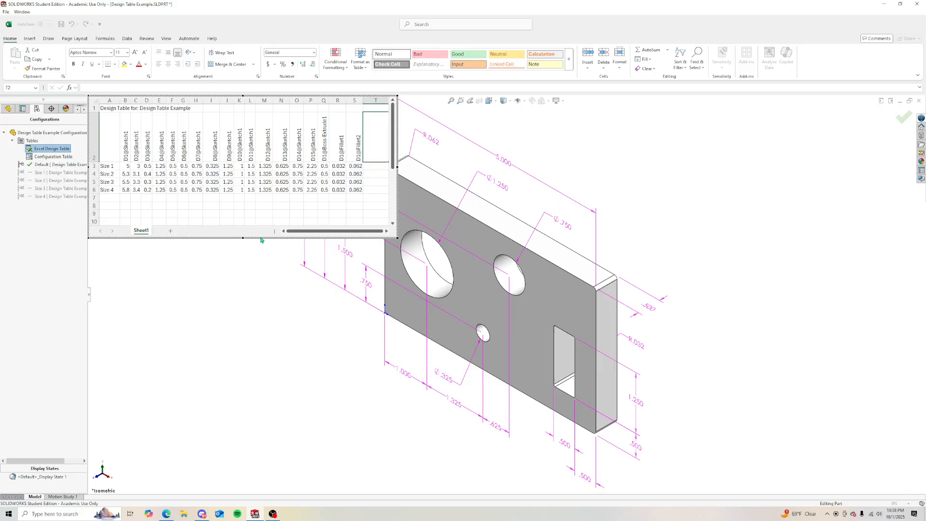
left_click(261, 297)
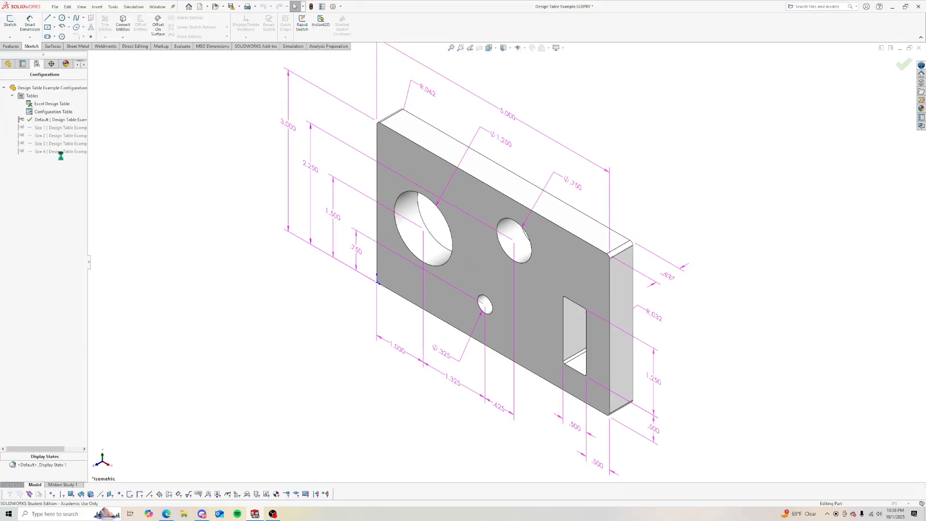
Step: Activate the Size 4 configuration of the plate
left_click(58, 154)
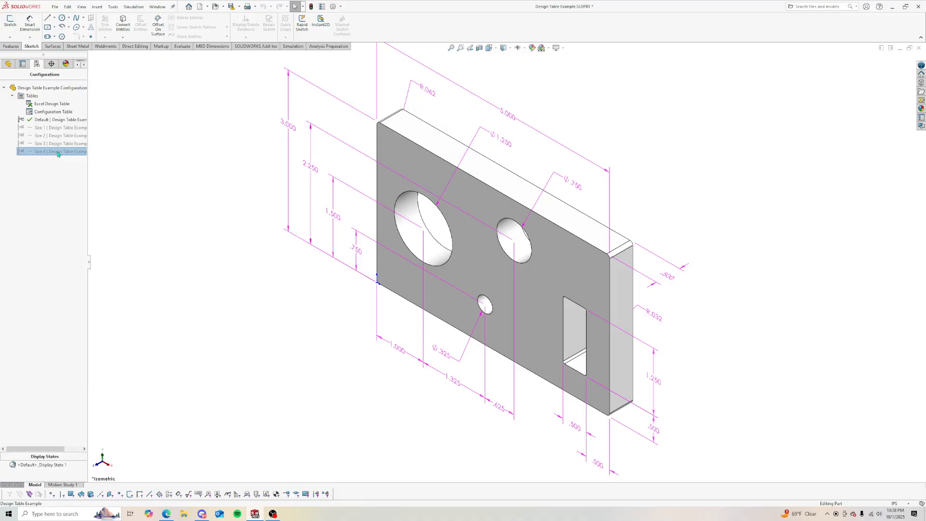
double_click(57, 152)
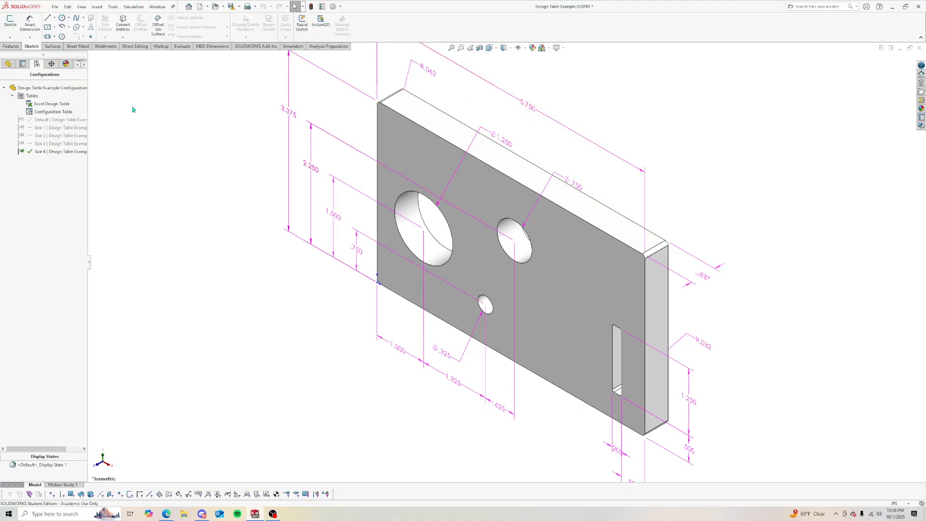
Step: Edit the Excel design table and hide row 2, which holds the dimension names
right_click(57, 105)
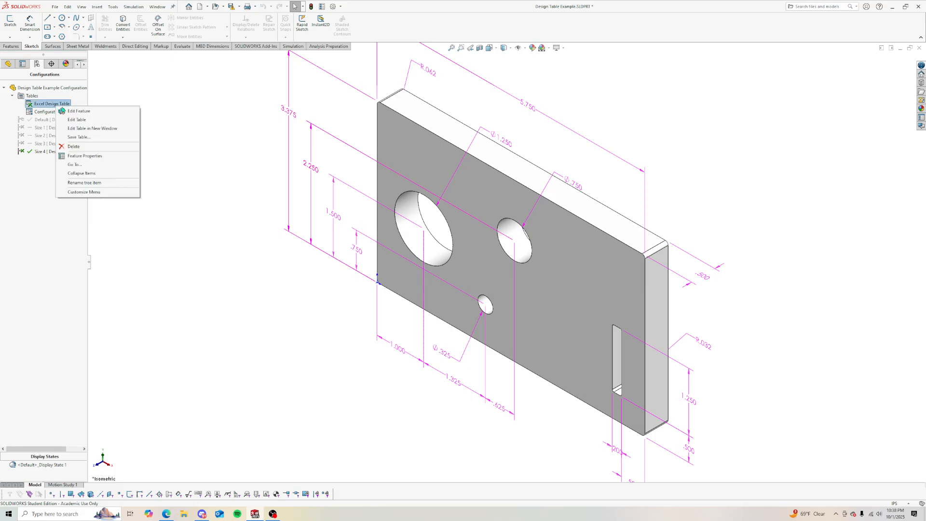
left_click(78, 120)
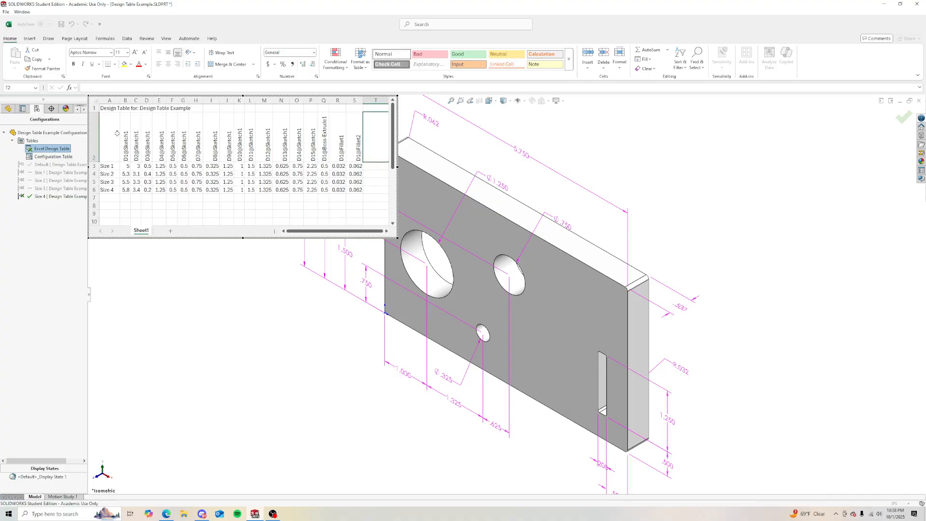
left_click(96, 134)
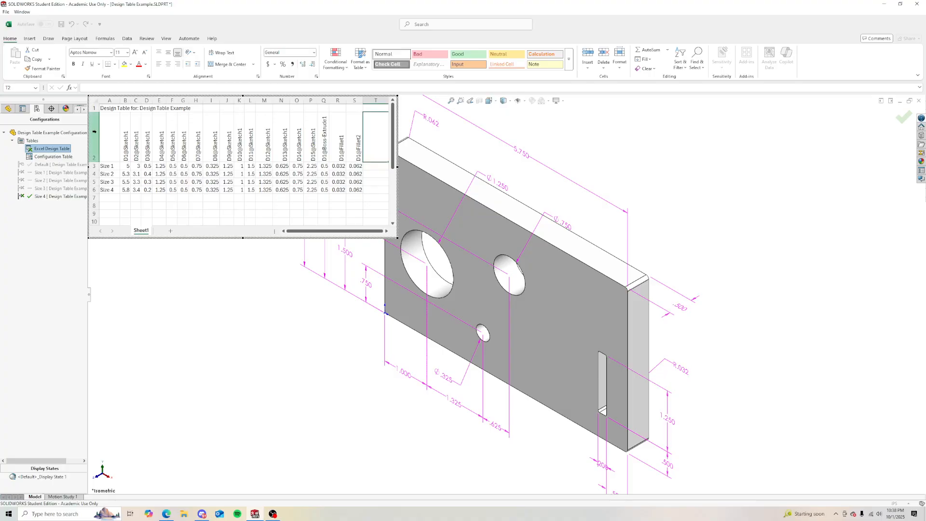
right_click(96, 131)
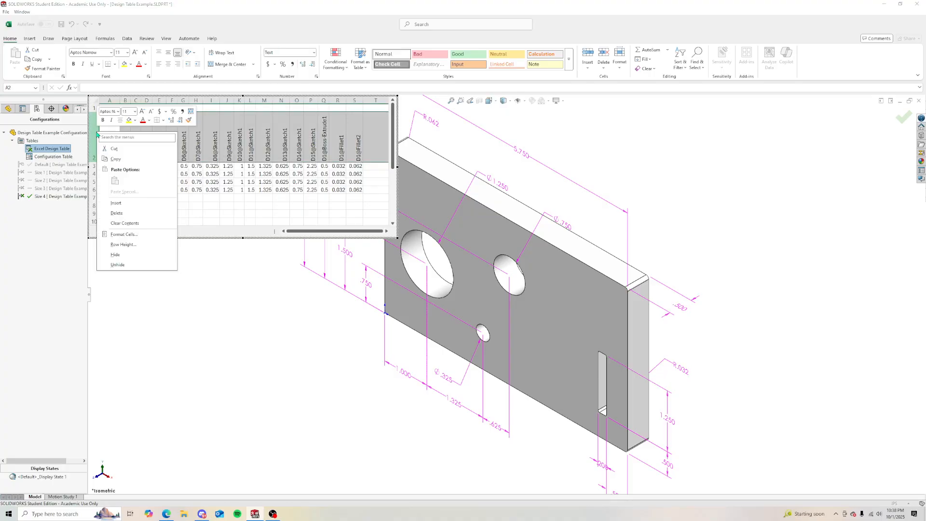
left_click(116, 255)
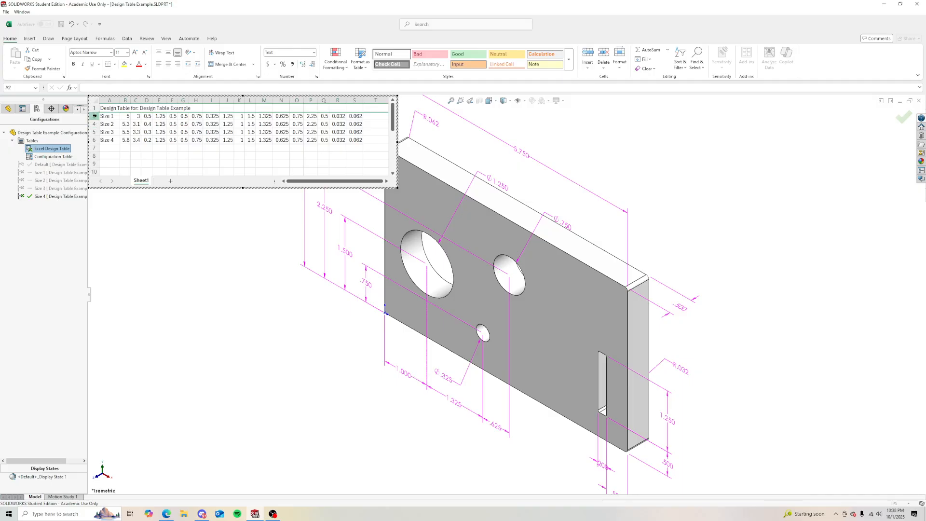
Step: Format the title cells in row 1 of the design table with wrapped text and merged cells
right_click(96, 111)
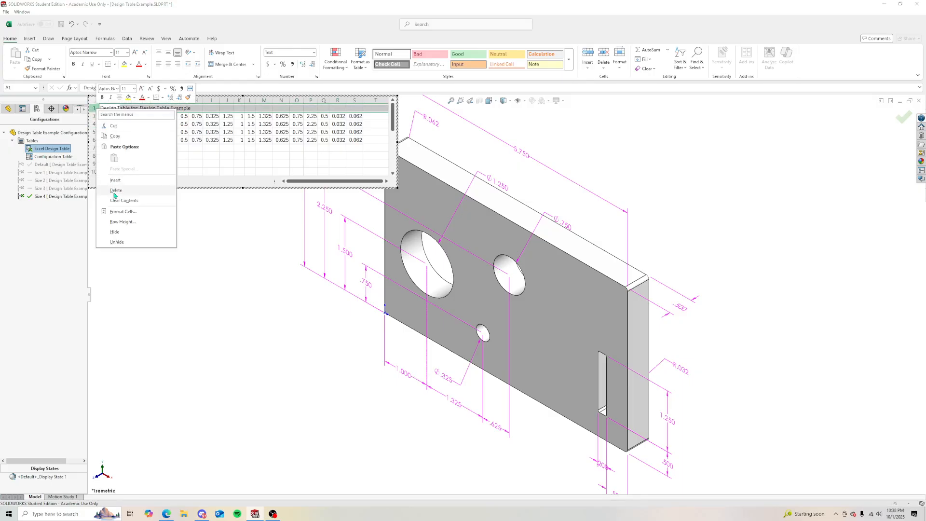
left_click(124, 215)
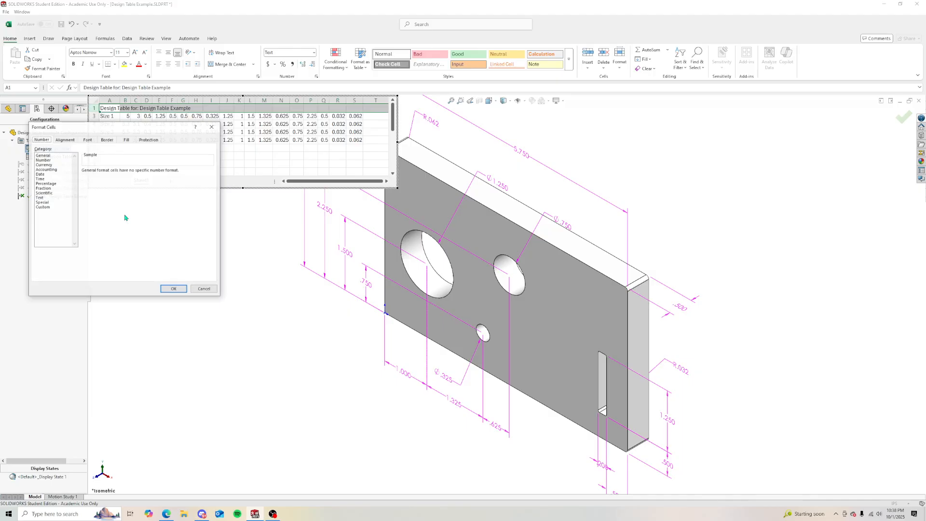
left_click(65, 140)
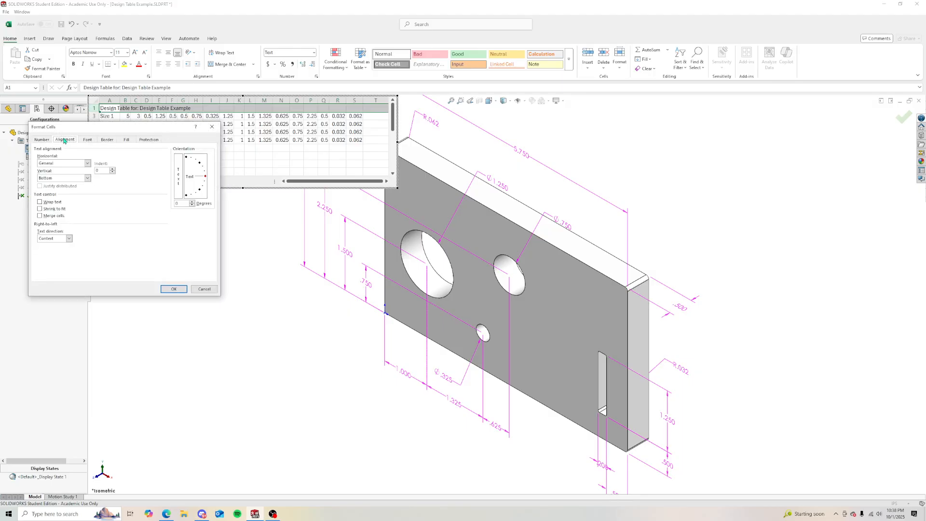
left_click(40, 202)
left_click(40, 216)
left_click(164, 289)
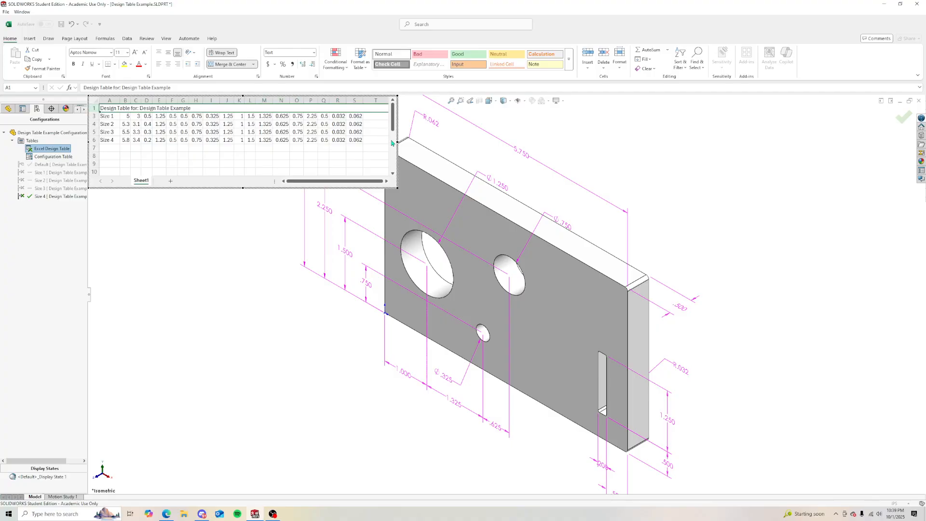
Step: Resize the design table frame to fit columns A to S and the rows through Size 4, and close the table
left_click_drag(398, 141, 380, 141)
left_click_drag(498, 141, 499, 141)
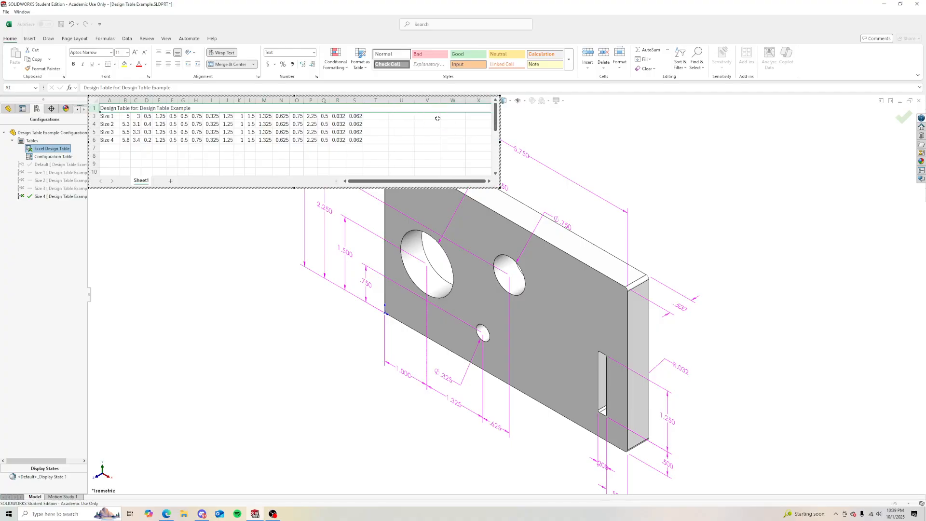
left_click_drag(295, 188, 290, 164)
left_click_drag(500, 130, 382, 133)
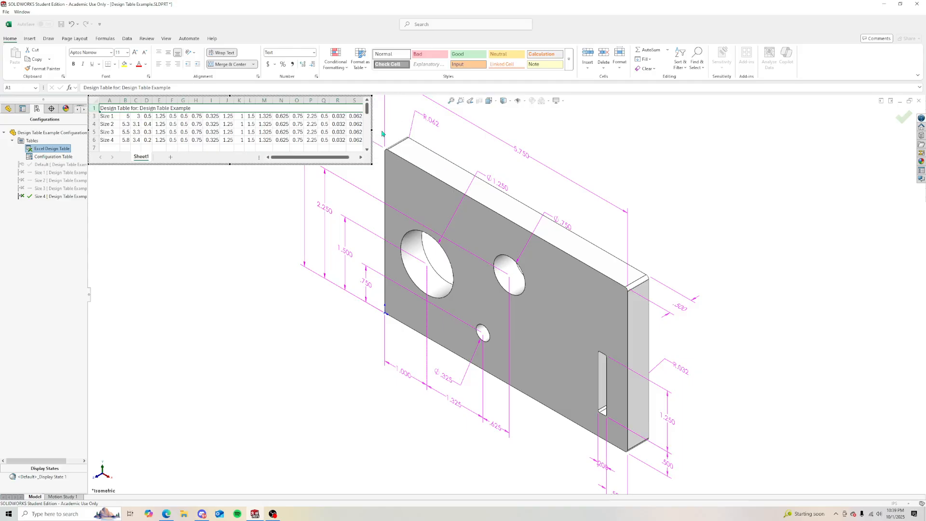
left_click_drag(228, 162, 229, 158)
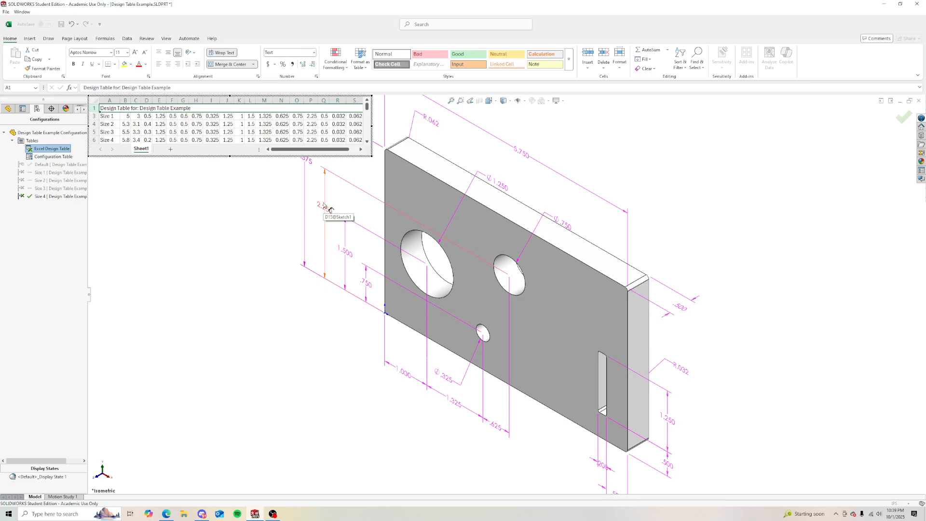
left_click(903, 118)
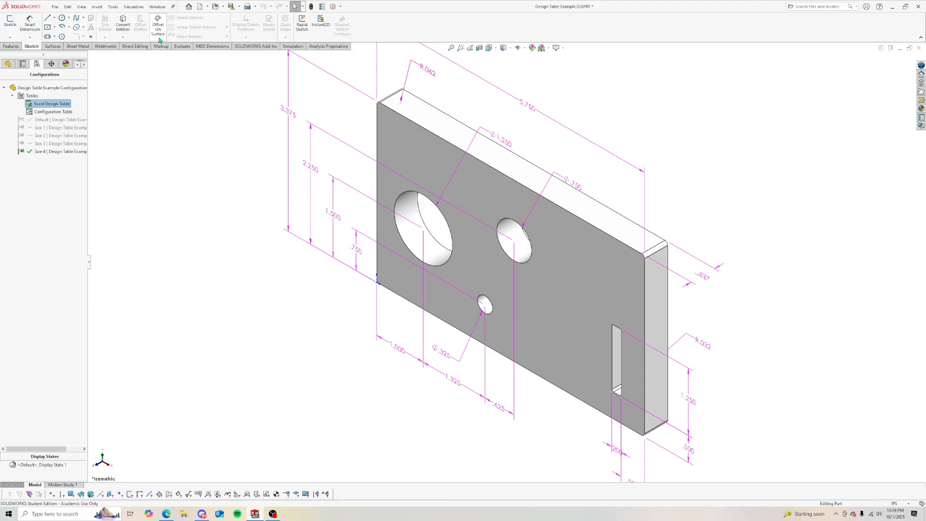
Step: Make a drawing from the part on a standard-size sheet with the sheet format displayed
left_click(55, 7)
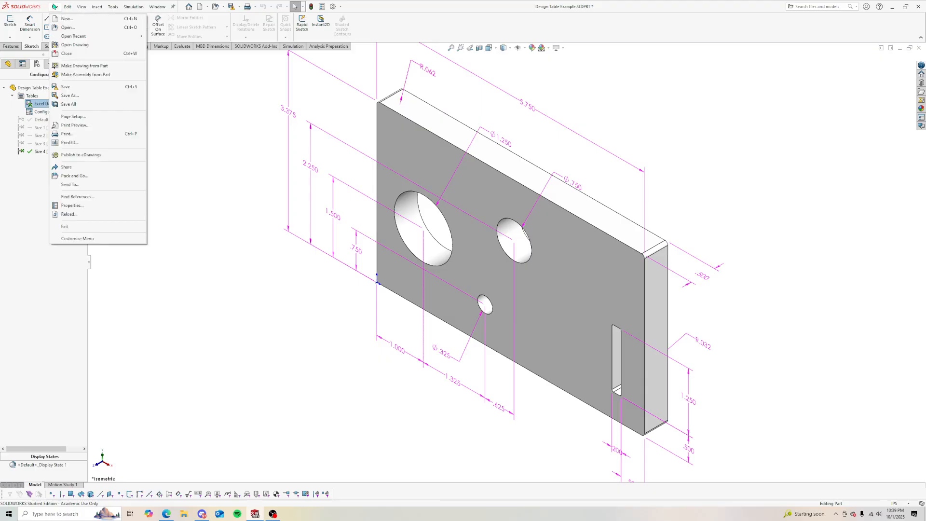
left_click(81, 66)
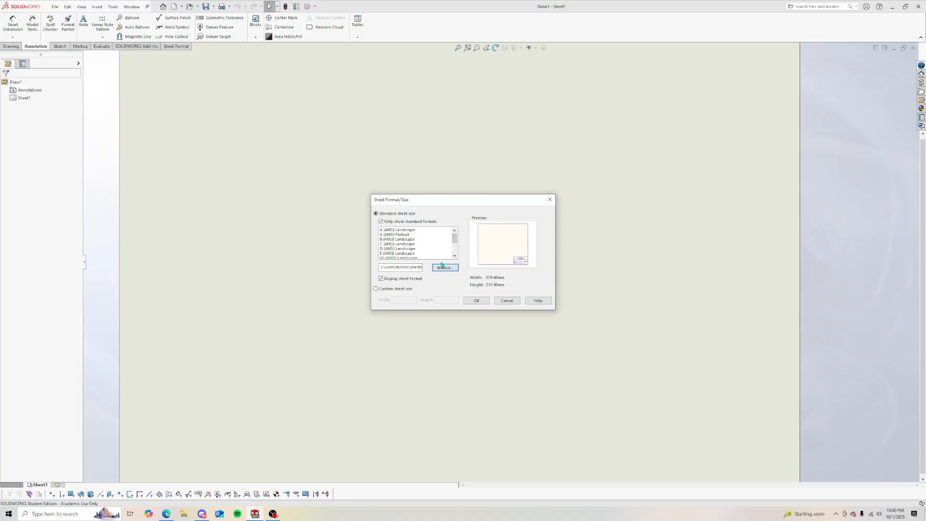
left_click(477, 301)
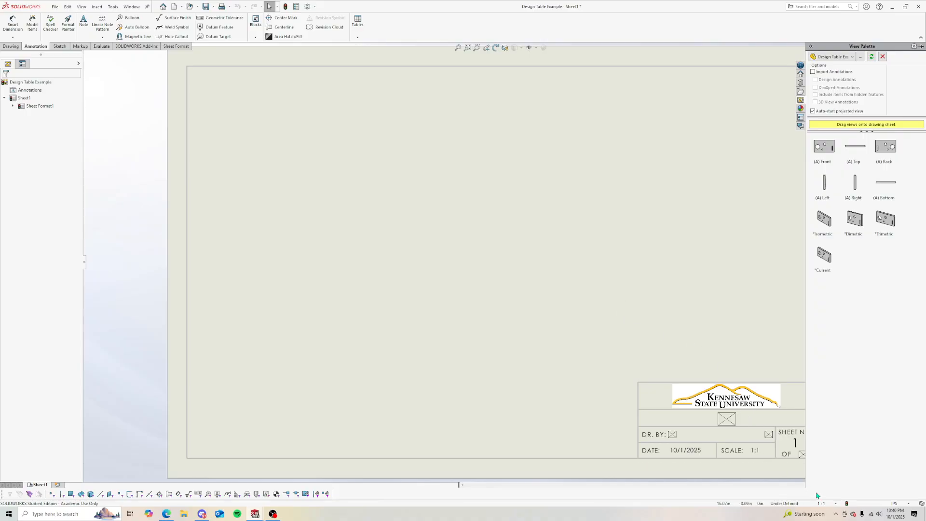
Step: Keep the sheet scale at 1:1 and place an isometric view of the plate in the sheet's upper right area
left_click(830, 505)
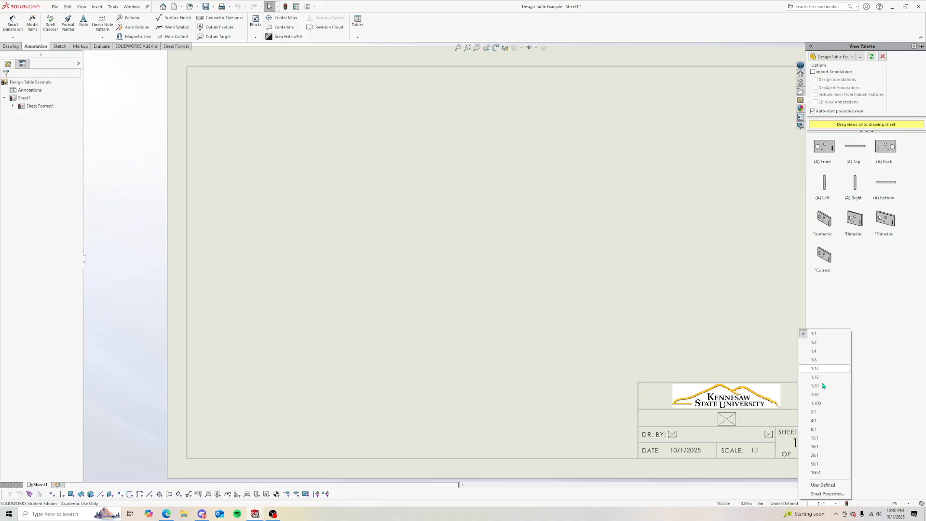
left_click(693, 306)
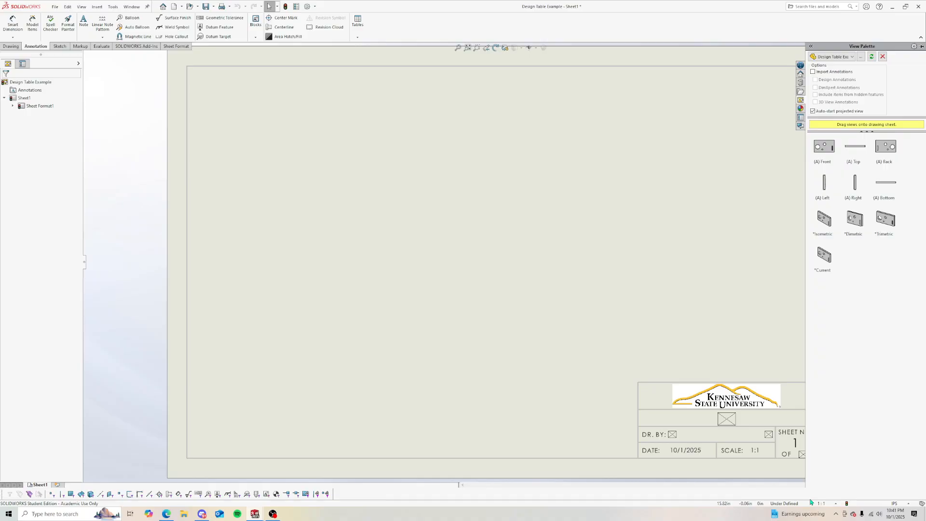
left_click_drag(823, 219, 627, 222)
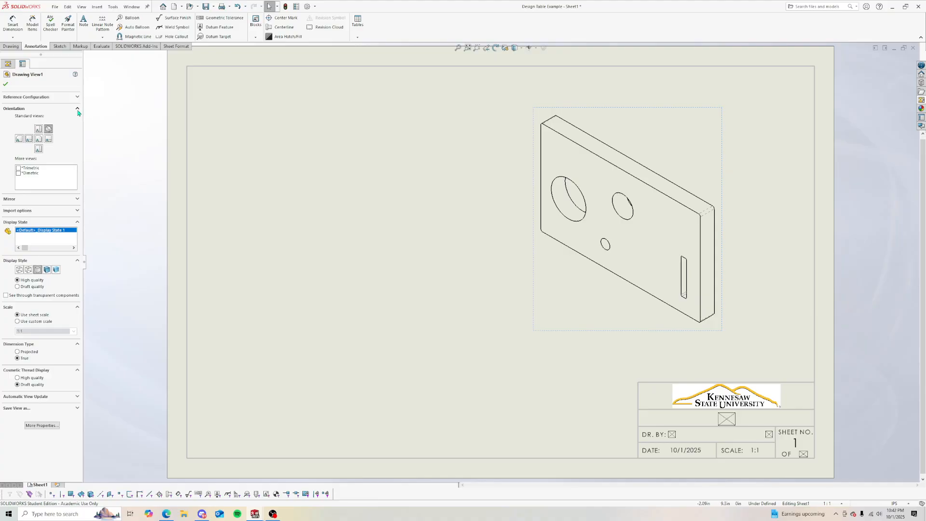
left_click(6, 86)
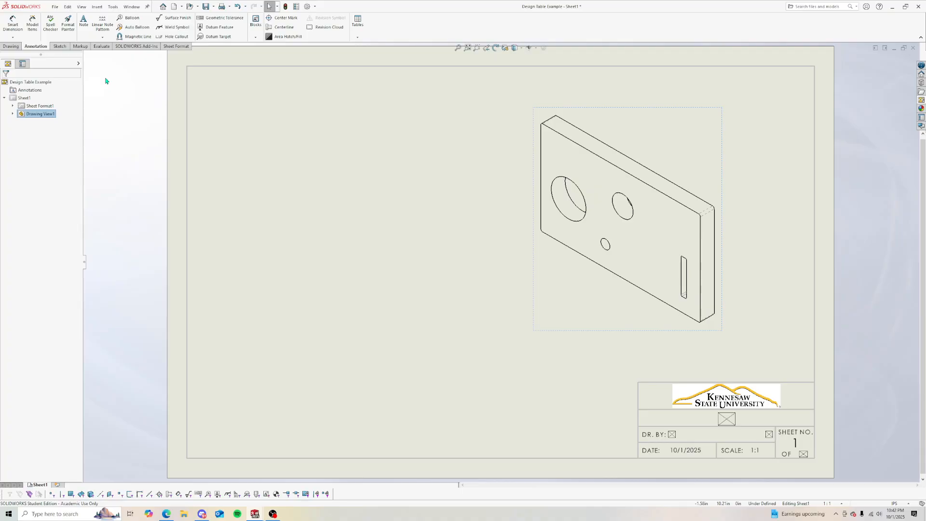
Step: Insert the plate's design table from the isometric view and place it in the open lower-left area of the sheet
left_click(598, 107)
left_click(496, 112)
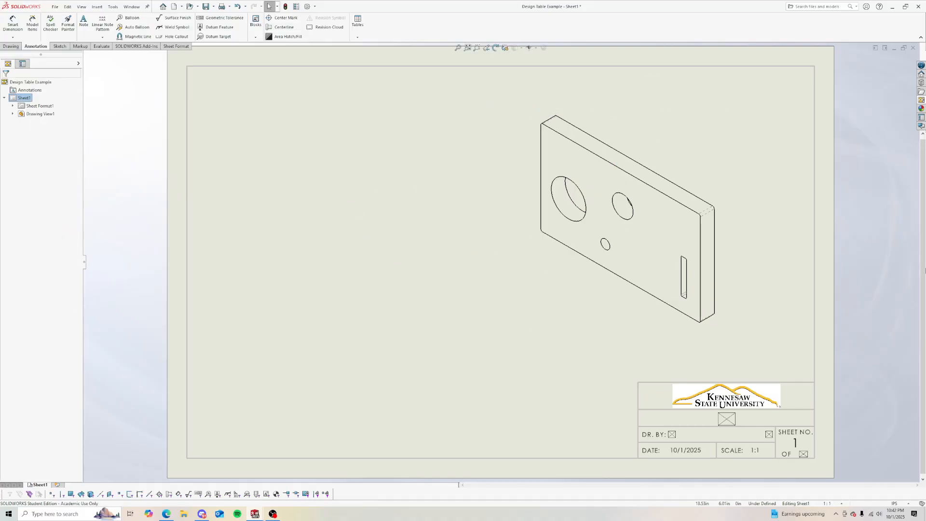
left_click(695, 110)
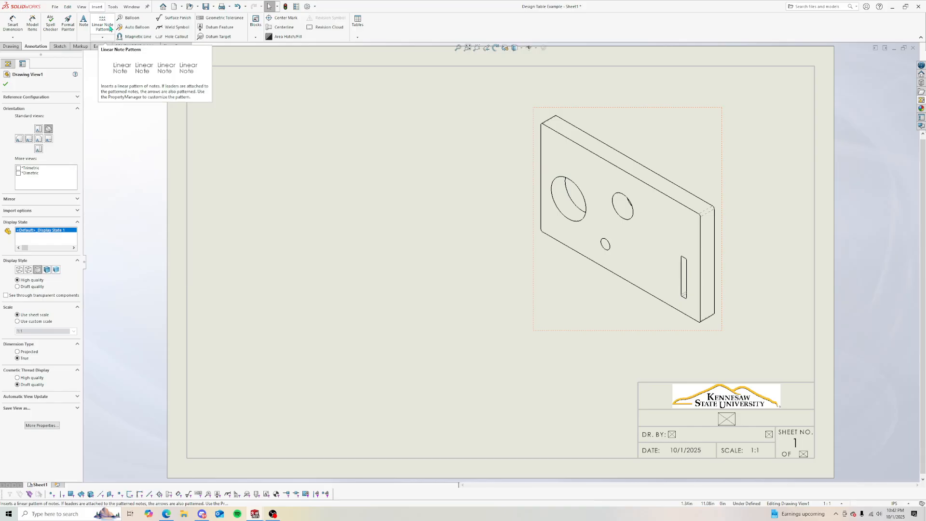
left_click(358, 36)
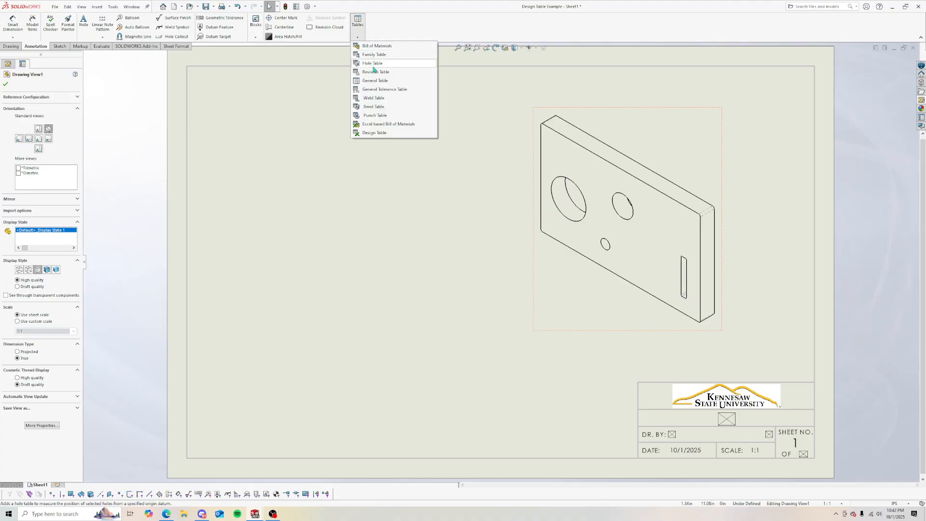
left_click(381, 133)
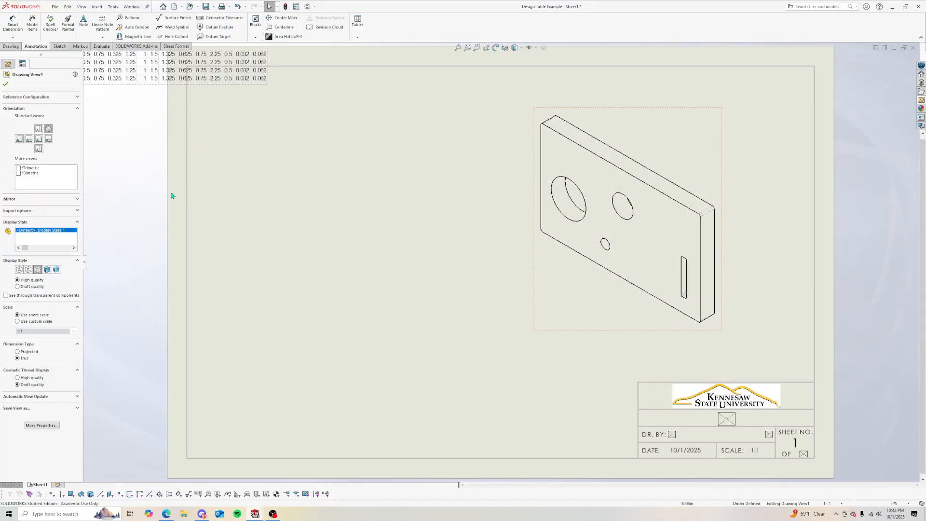
left_click(300, 226)
key("z")
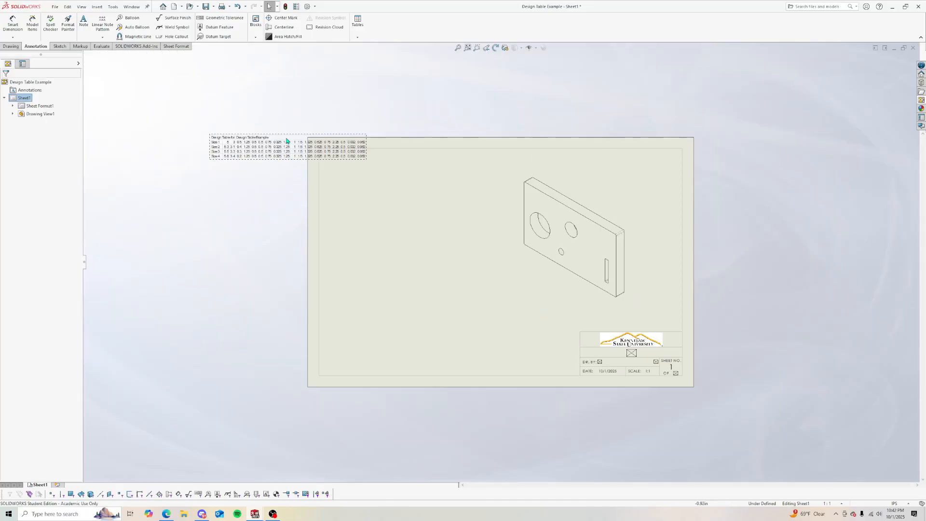
left_click_drag(288, 140, 418, 288)
Step: Move the isometric view slightly lower on the sheet, keeping it above the title block
left_click(605, 242)
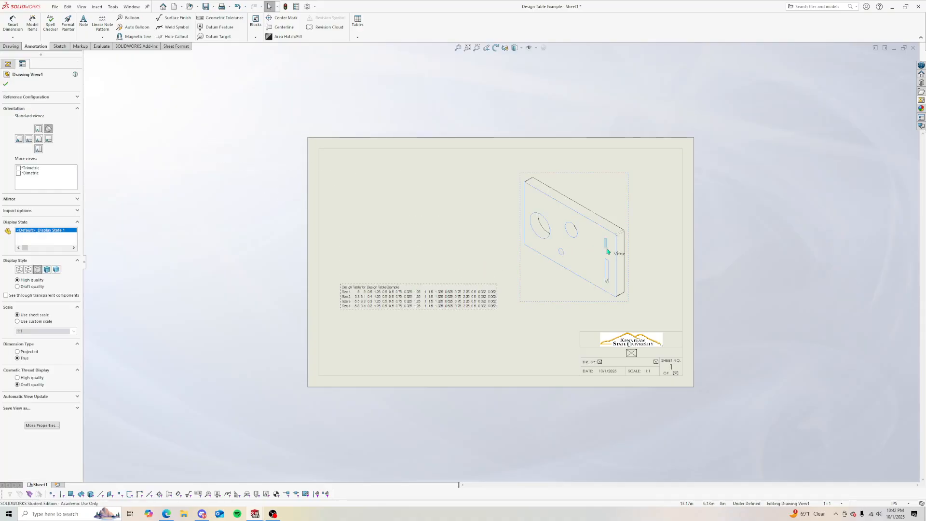
left_click(649, 205)
left_click_drag(631, 198, 636, 215)
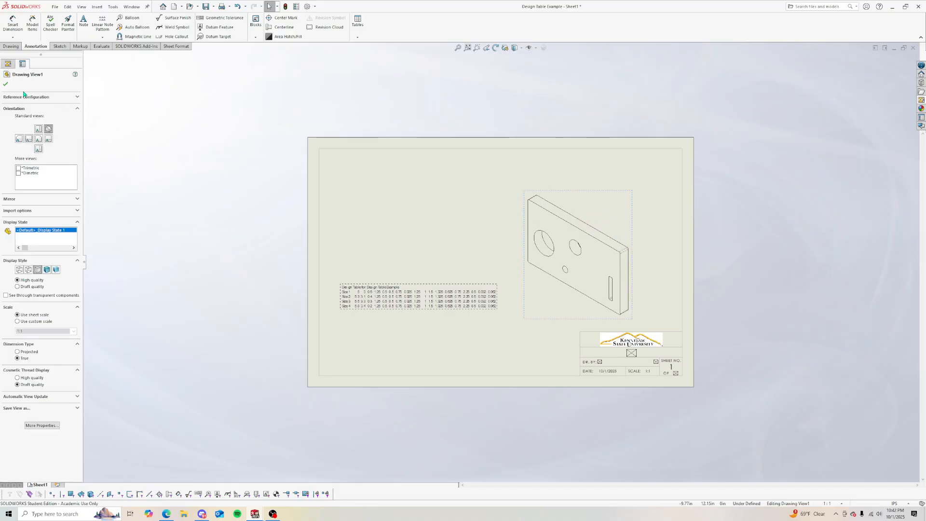
left_click(6, 84)
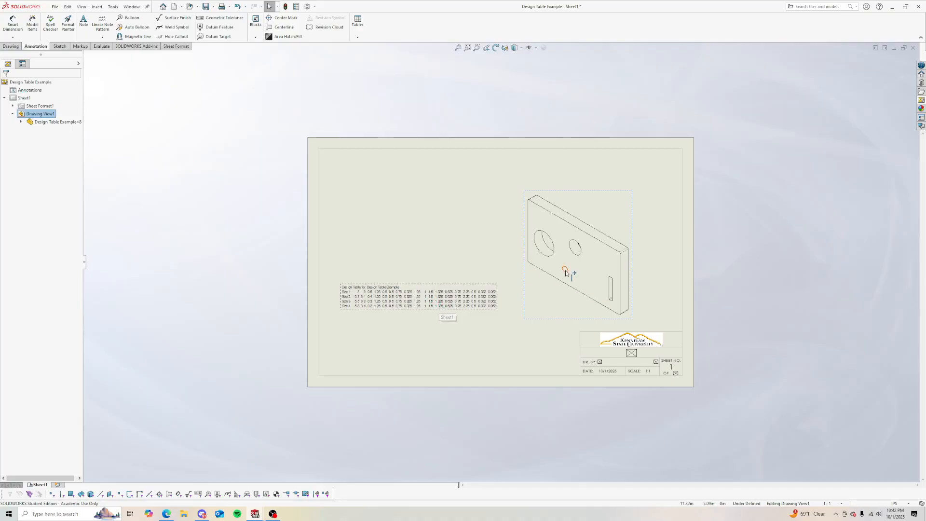
scroll(602, 263, "down", 2)
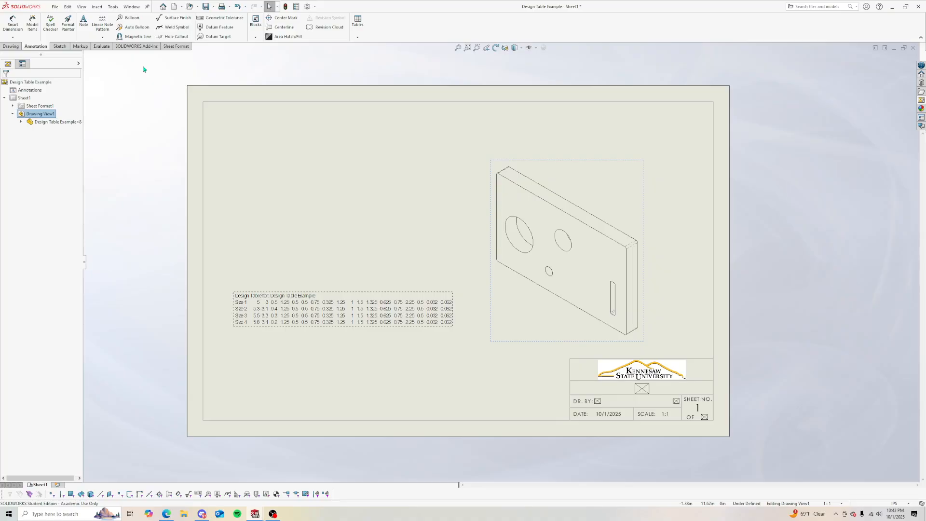
Step: Dimension the plate's overall length, thickness and height in the isometric view
left_click(13, 24)
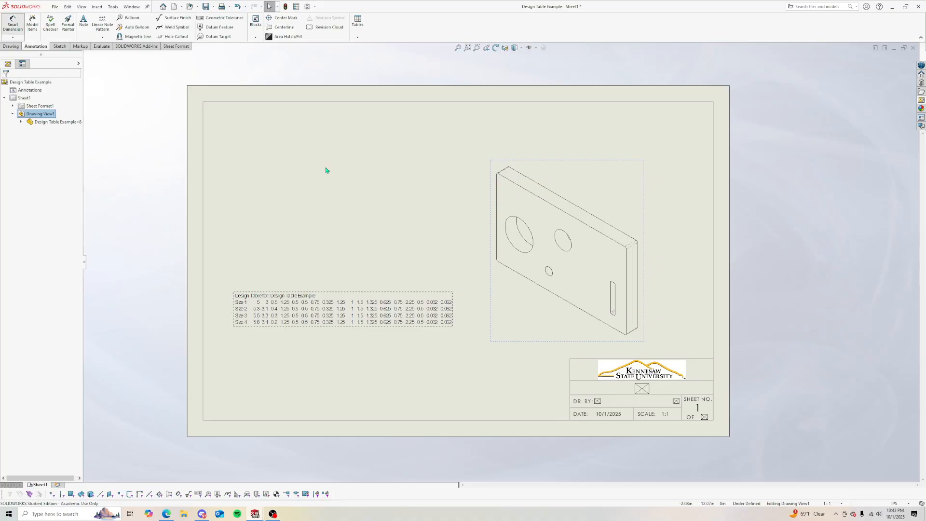
left_click(496, 196)
left_click(627, 267)
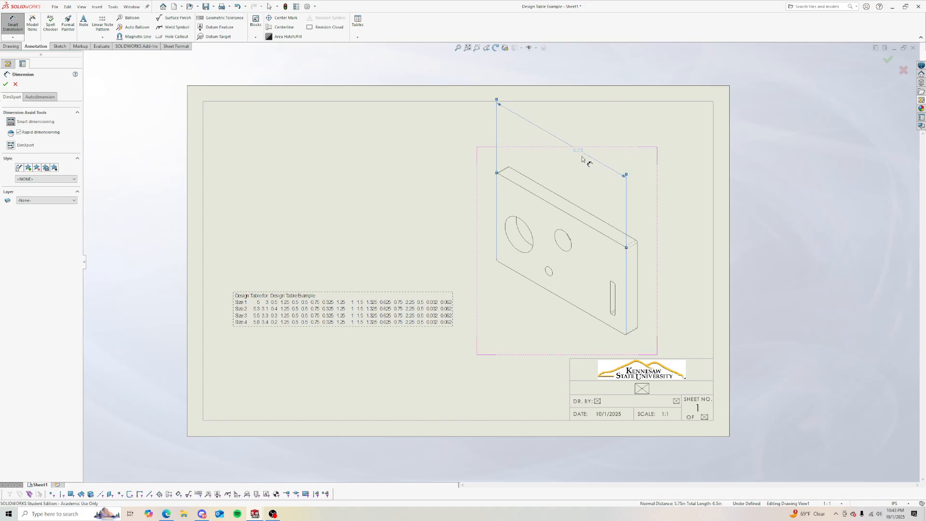
left_click(581, 158)
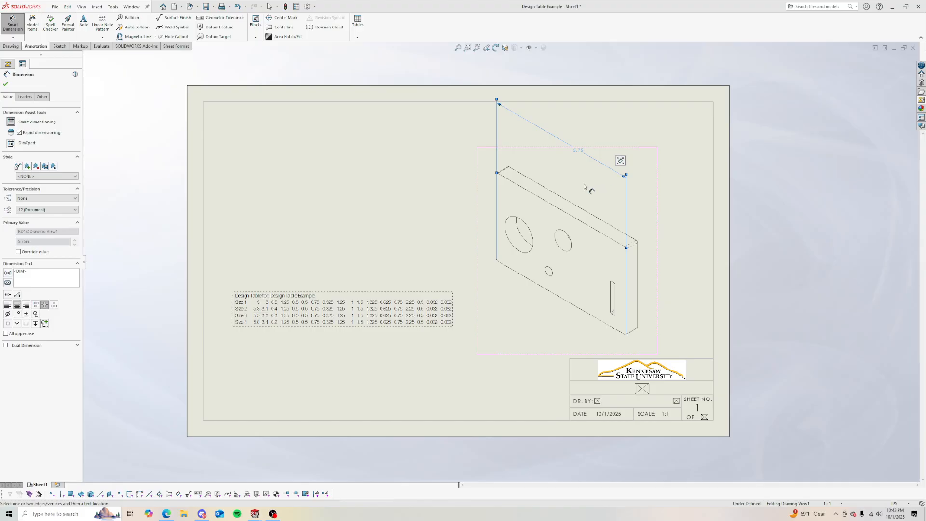
left_click(516, 174)
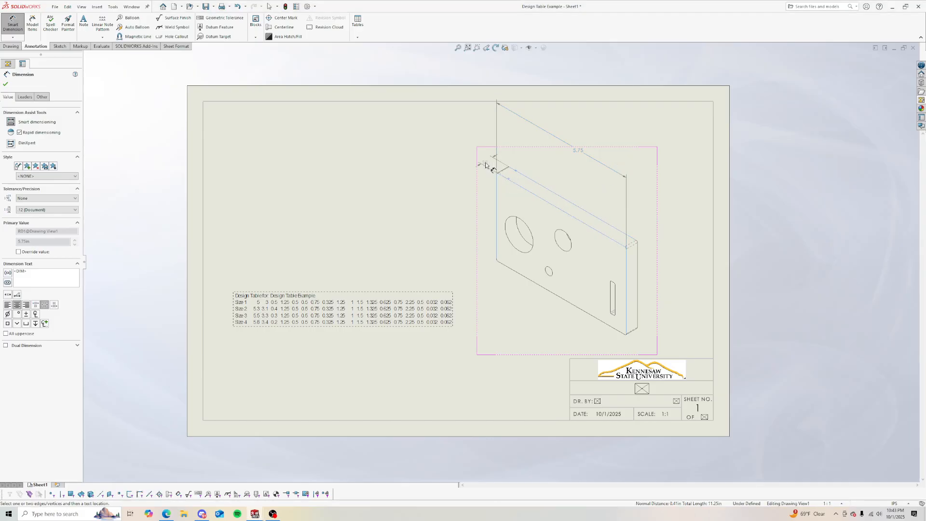
left_click(480, 160)
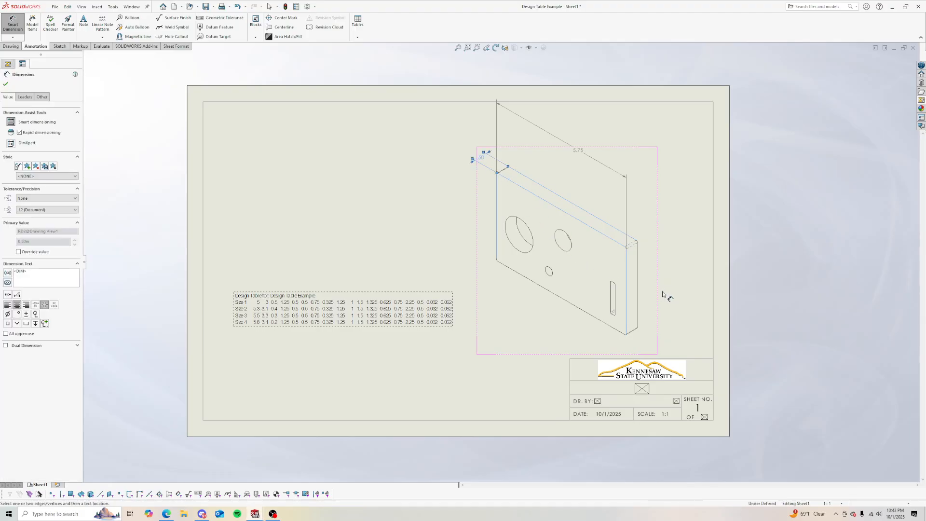
left_click(598, 319)
left_click(663, 311)
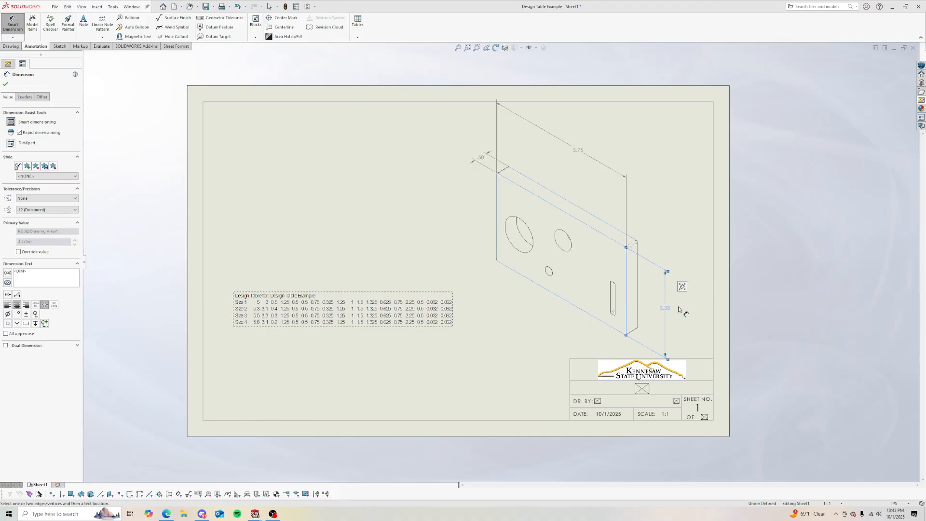
left_click(673, 213)
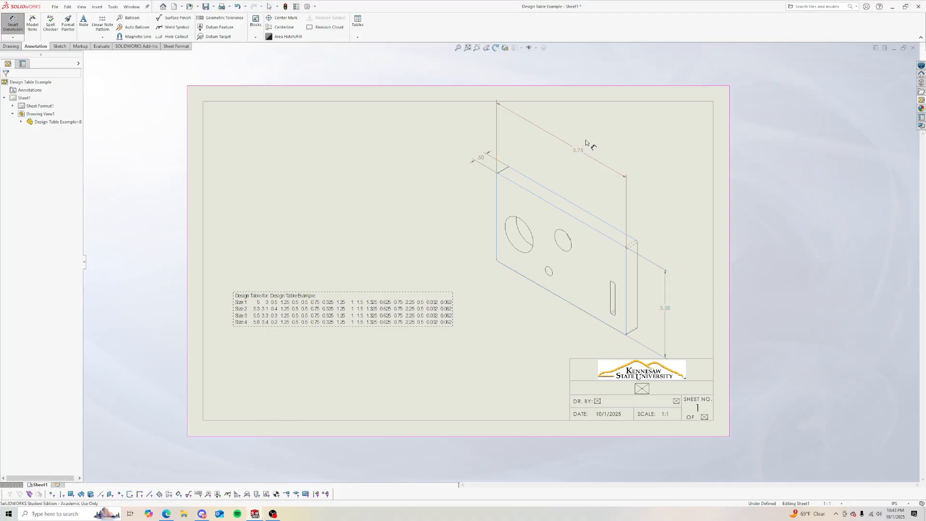
key("Escape")
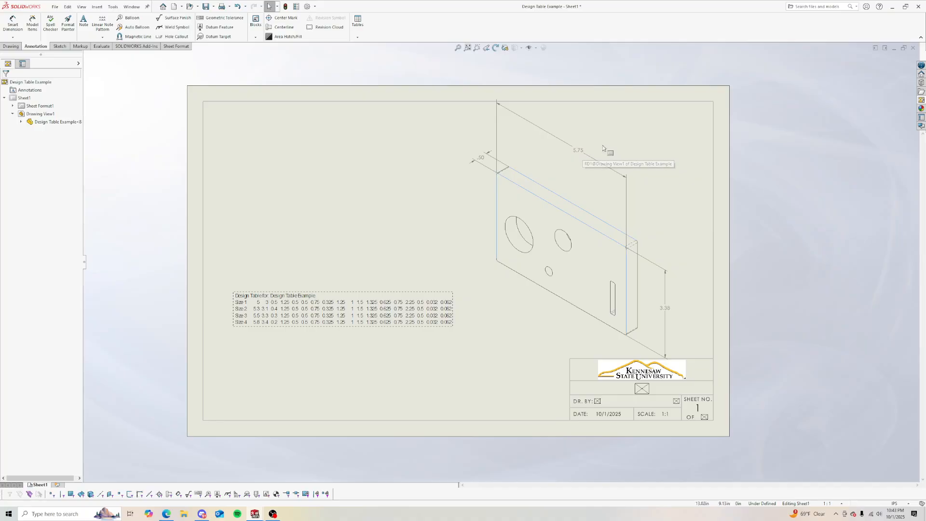
Step: Move the length, thickness and height dimensions closer to the plate outline
left_click_drag(580, 151, 566, 181)
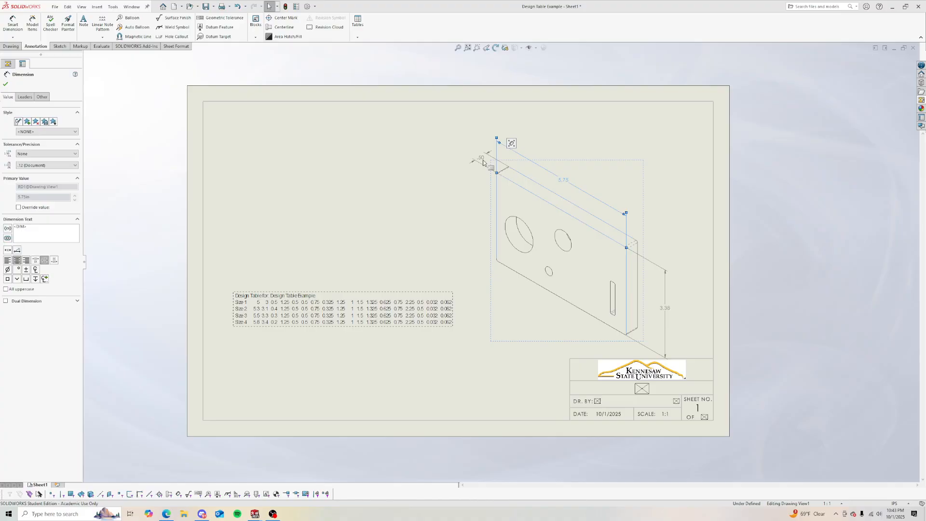
left_click_drag(480, 158, 484, 159)
left_click_drag(666, 309, 651, 303)
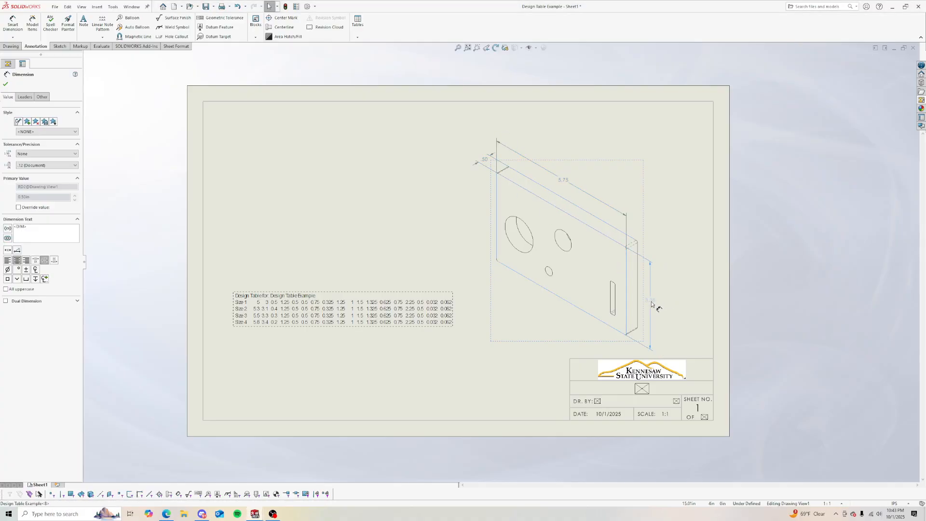
left_click(676, 294)
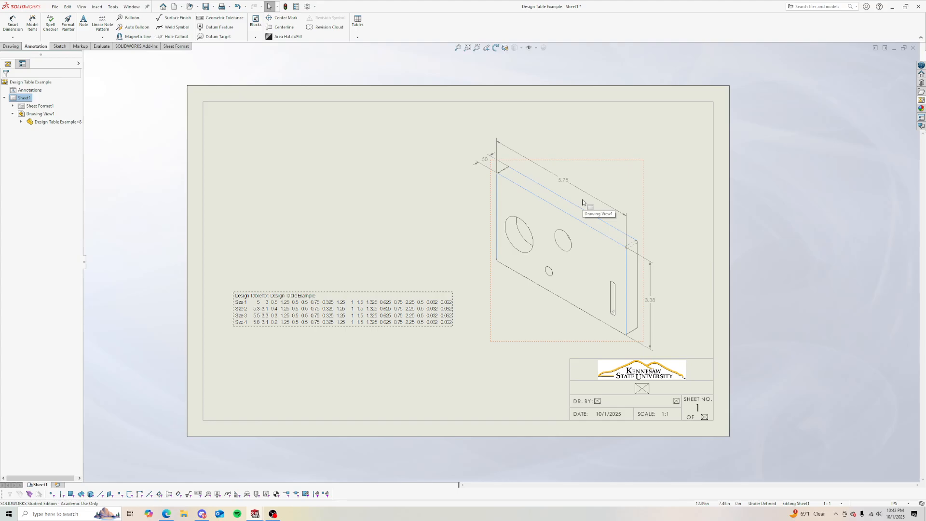
Step: Replace the plate's length dimension text with the letter A and accept the value override
left_click(565, 182)
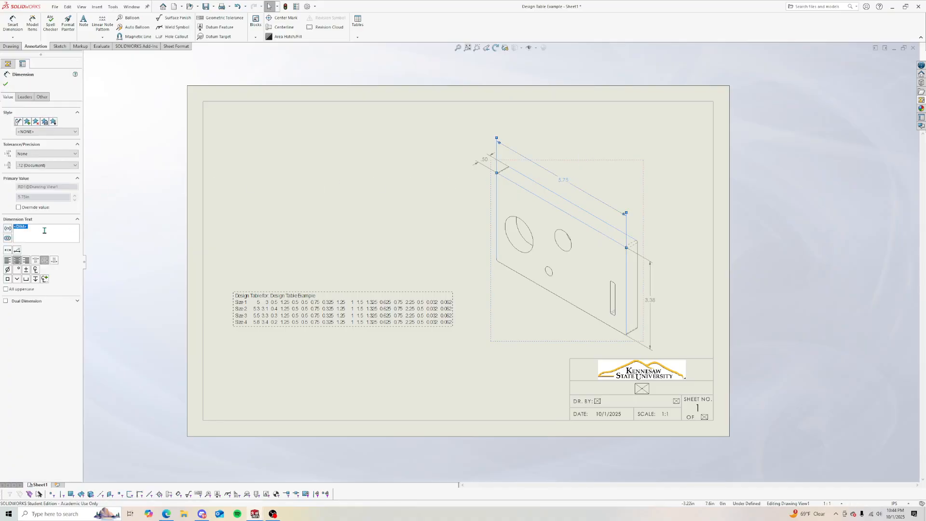
type("A")
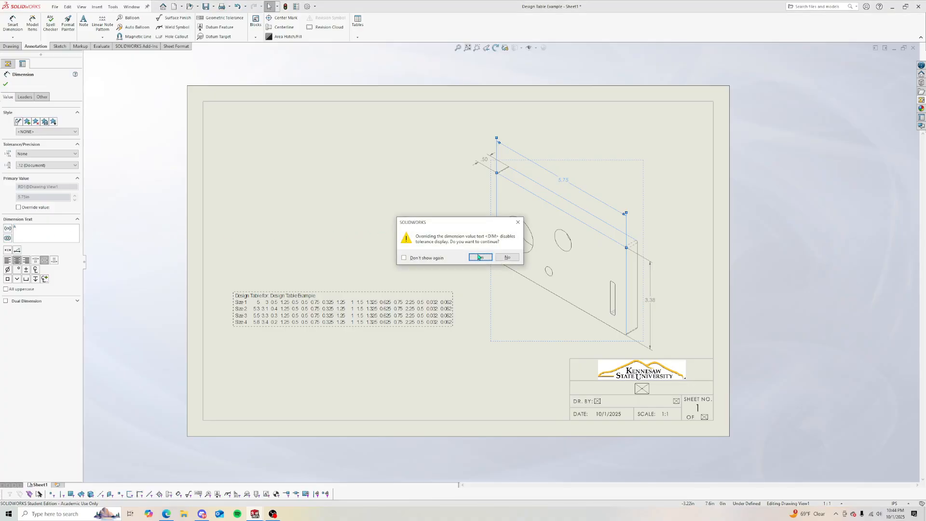
left_click(479, 257)
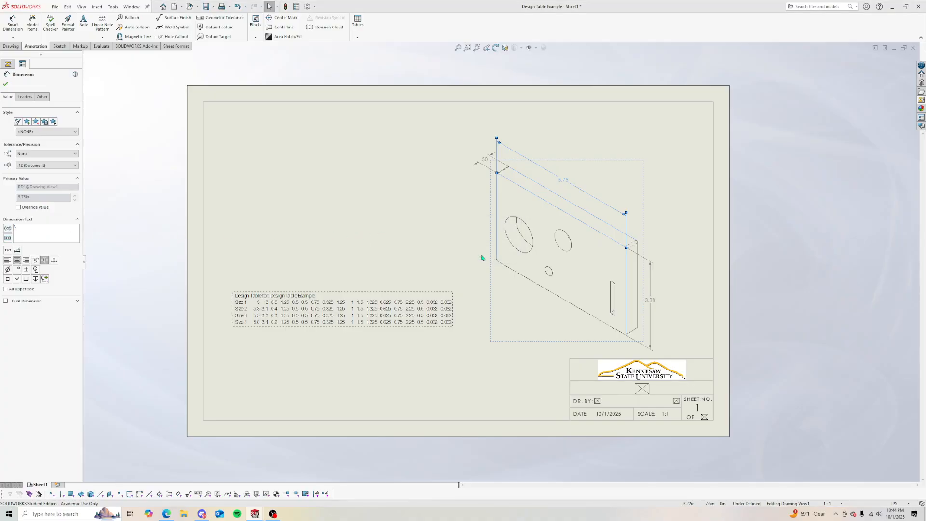
left_click(414, 223)
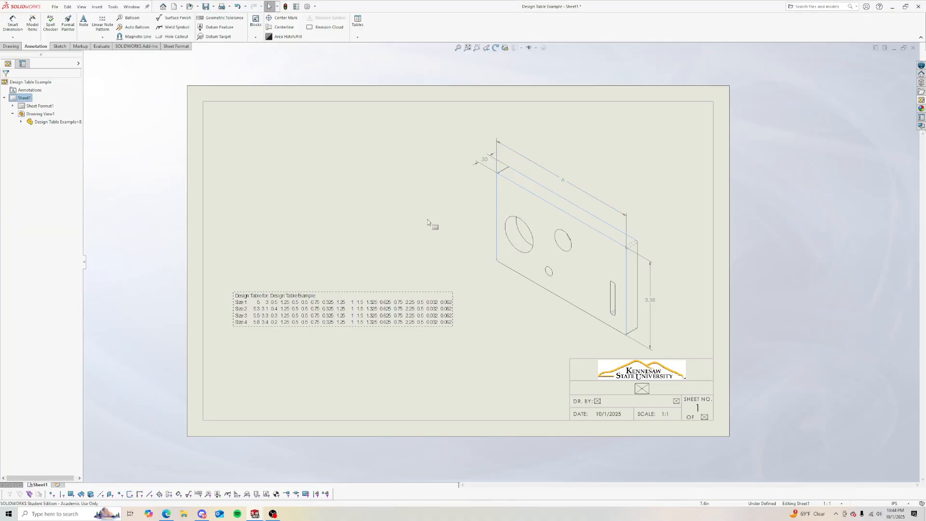
Step: Replace the plate's height dimension text with the letter B and accept the value override
left_click(650, 301)
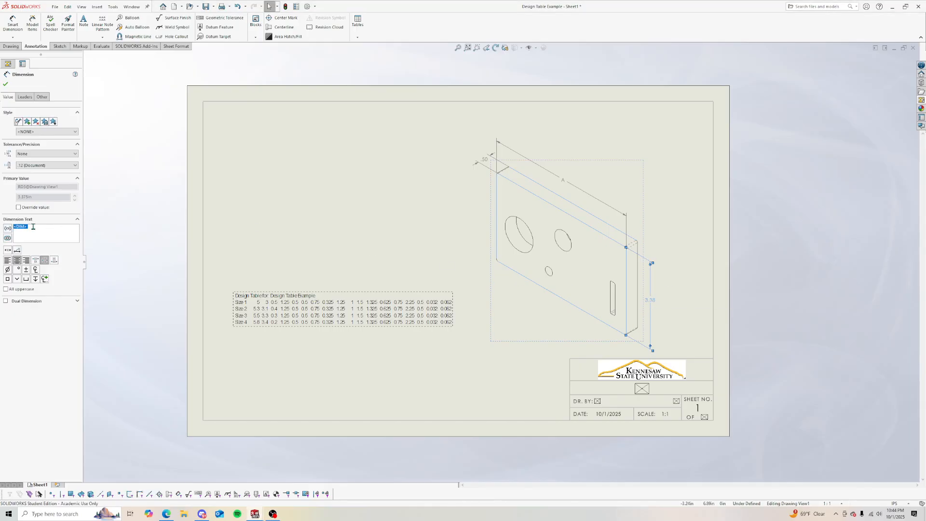
type("B")
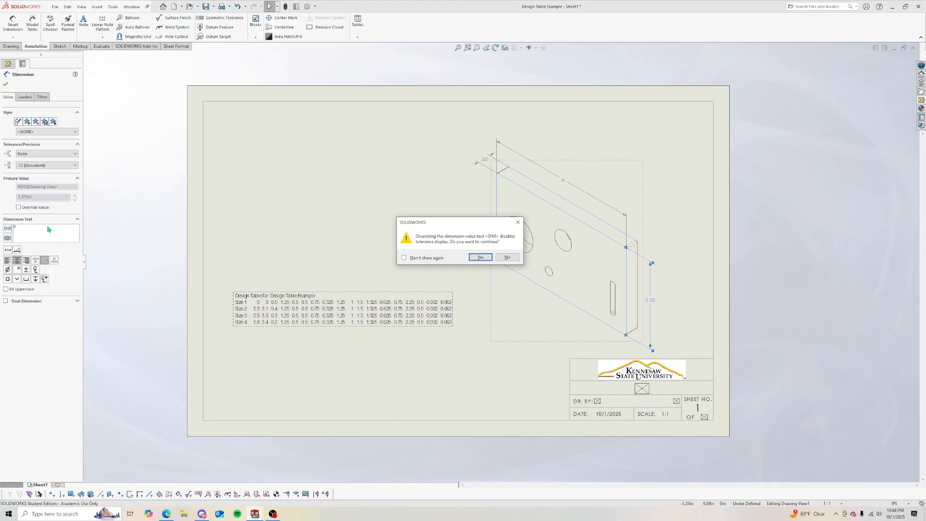
left_click(481, 257)
Step: Replace the plate's thickness dimension text with the letter C and accept the value override
left_click(485, 160)
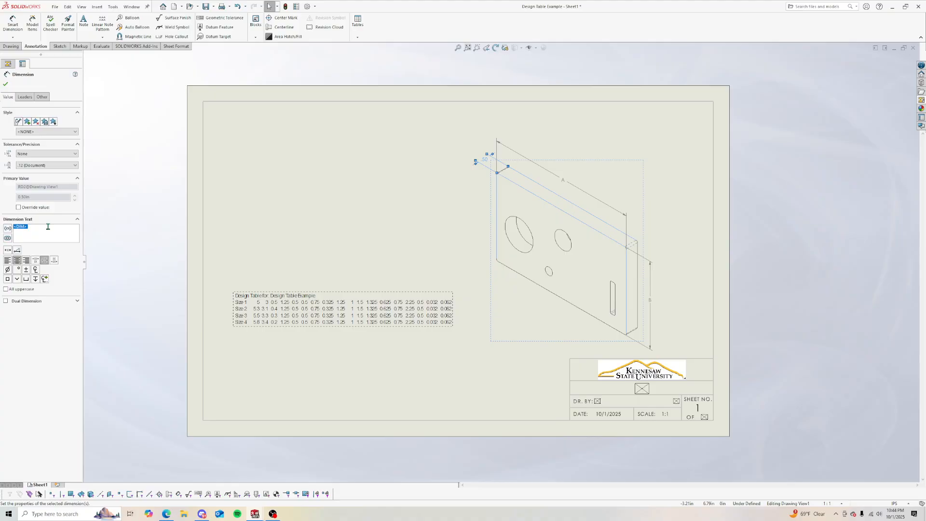
type("C")
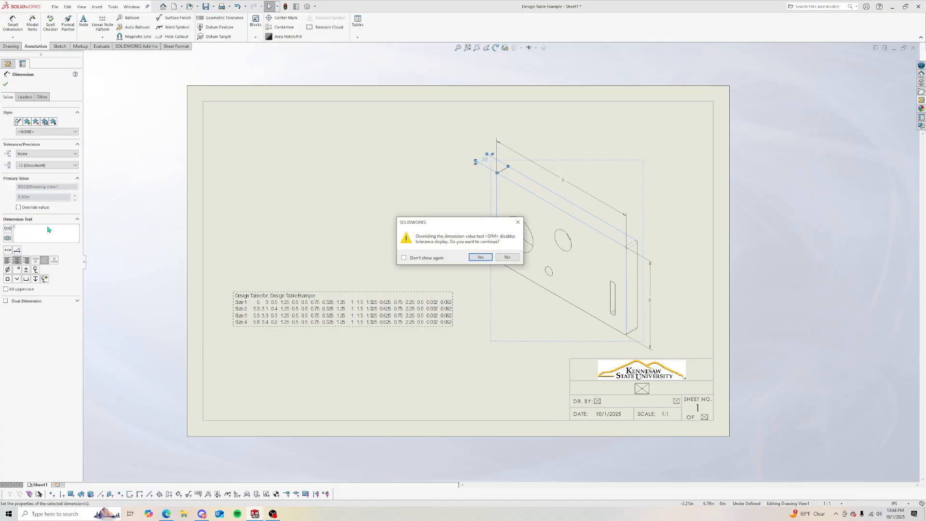
left_click(481, 257)
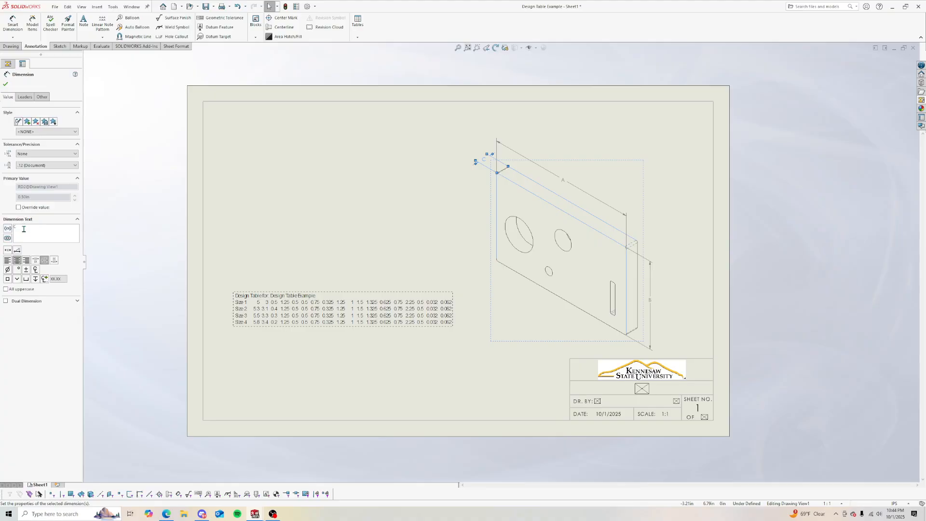
left_click(446, 246)
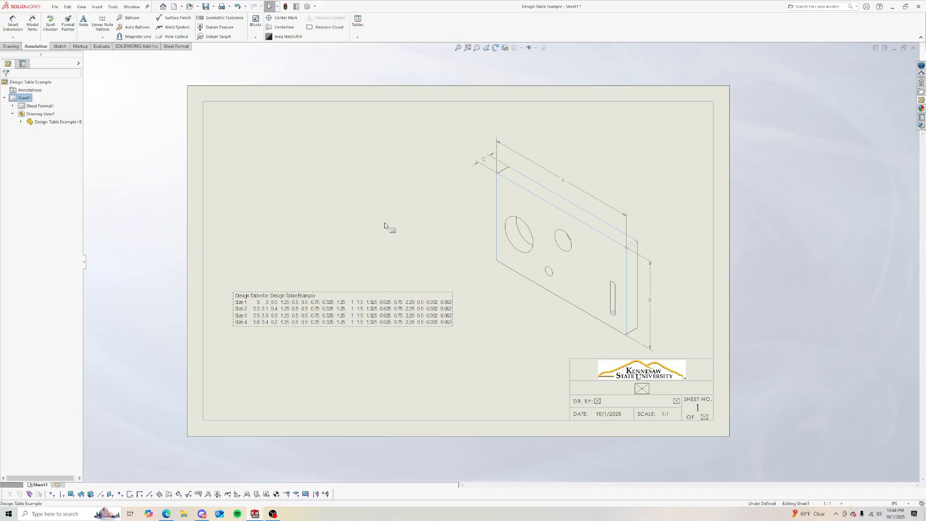
Step: Open the part's design table from the drawing and insert a blank row above the Size 1 row
double_click(364, 313)
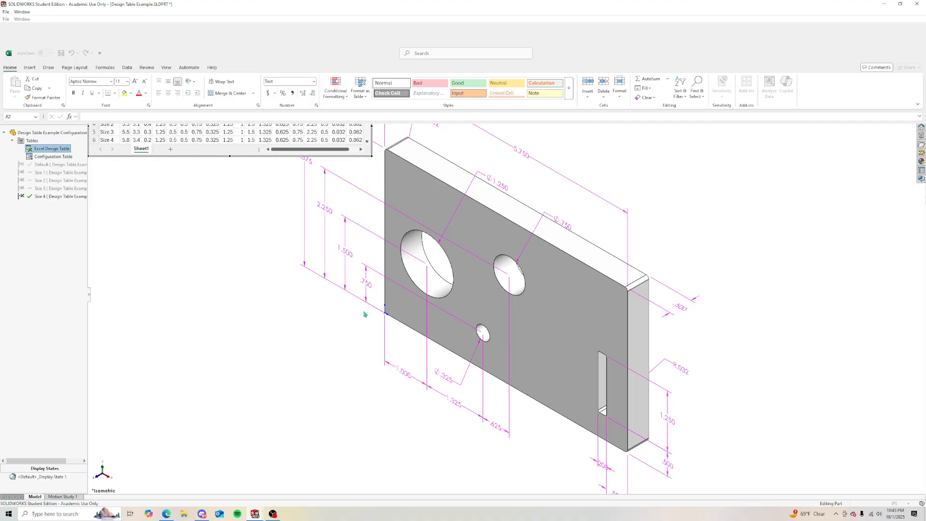
type("R")
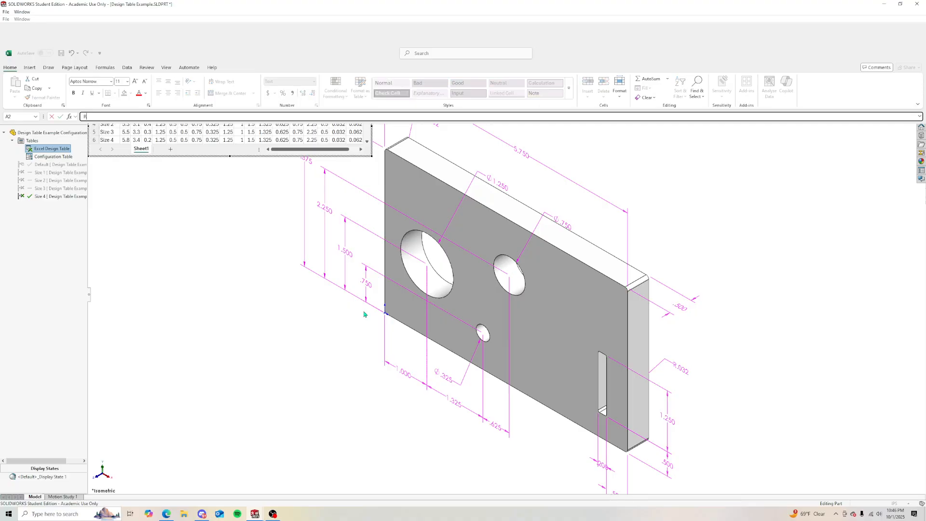
left_click(252, 263)
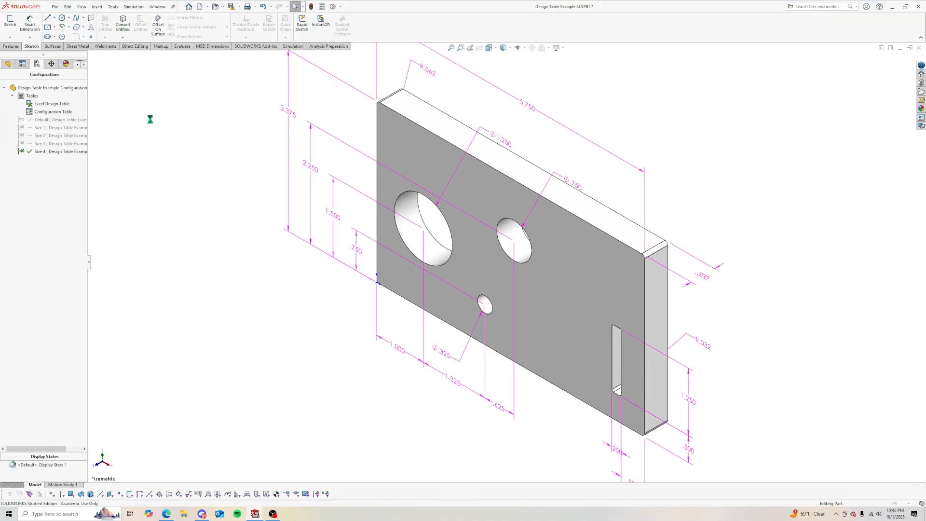
right_click(50, 104)
left_click(72, 118)
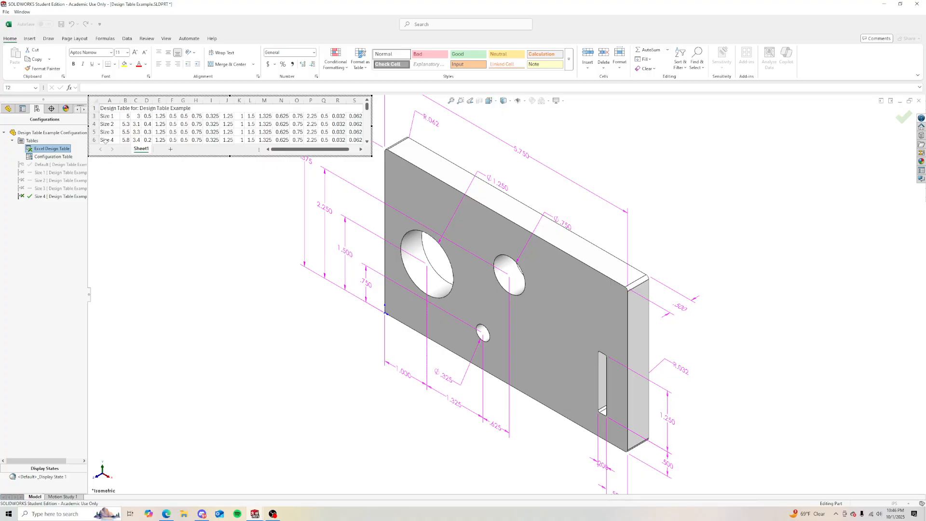
right_click(96, 117)
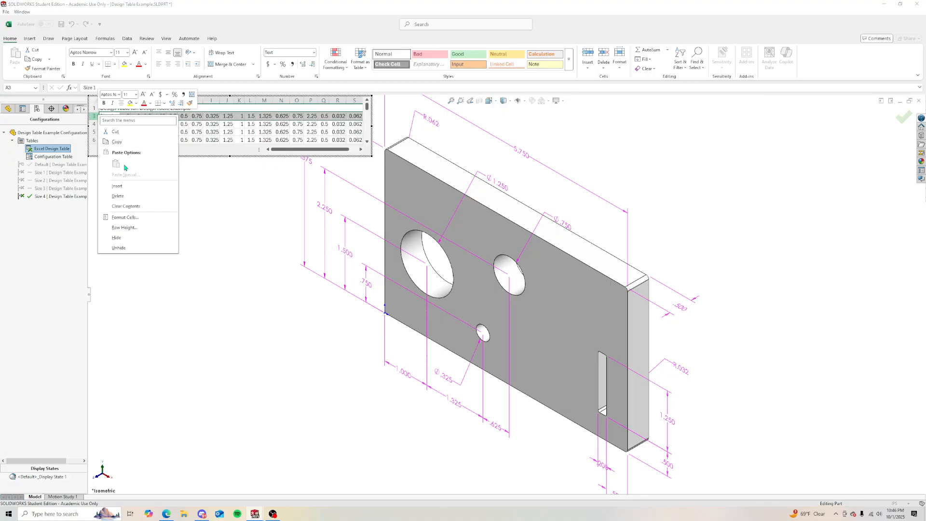
left_click(118, 186)
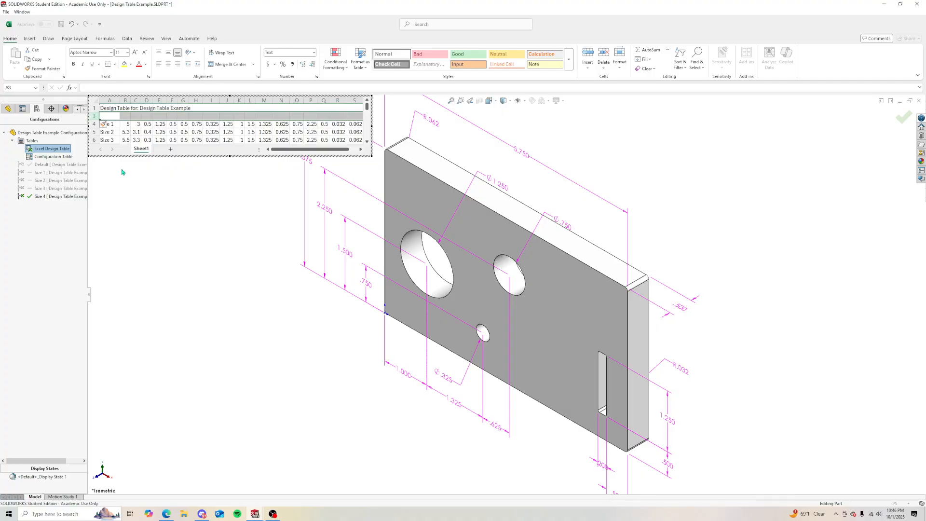
left_click(122, 172)
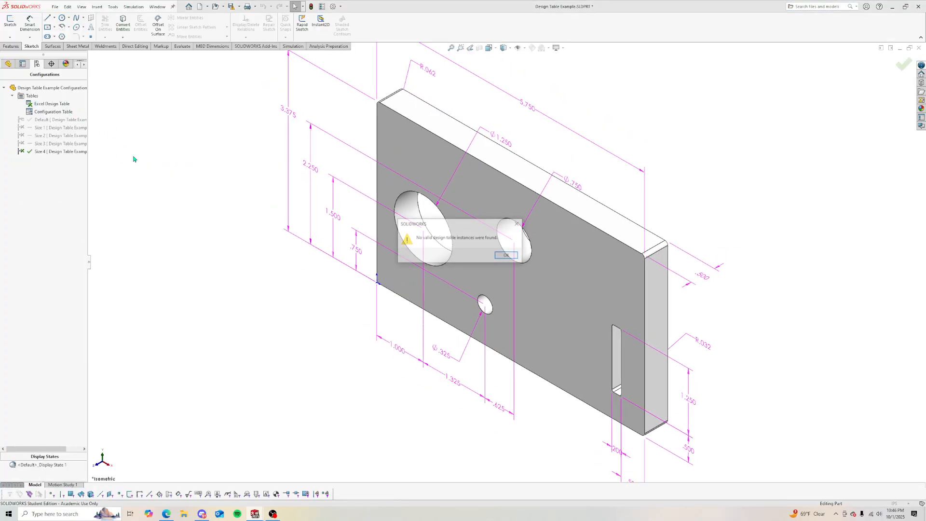
left_click(505, 255)
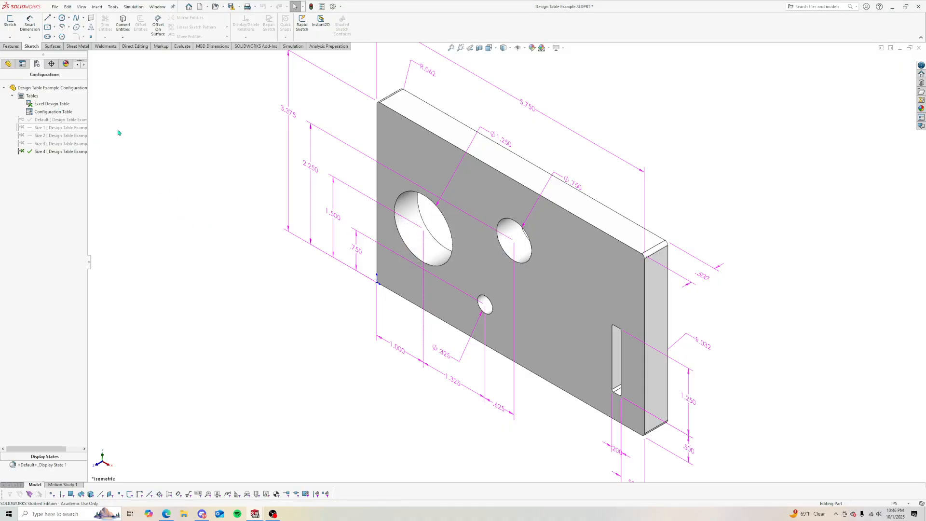
double_click(56, 104)
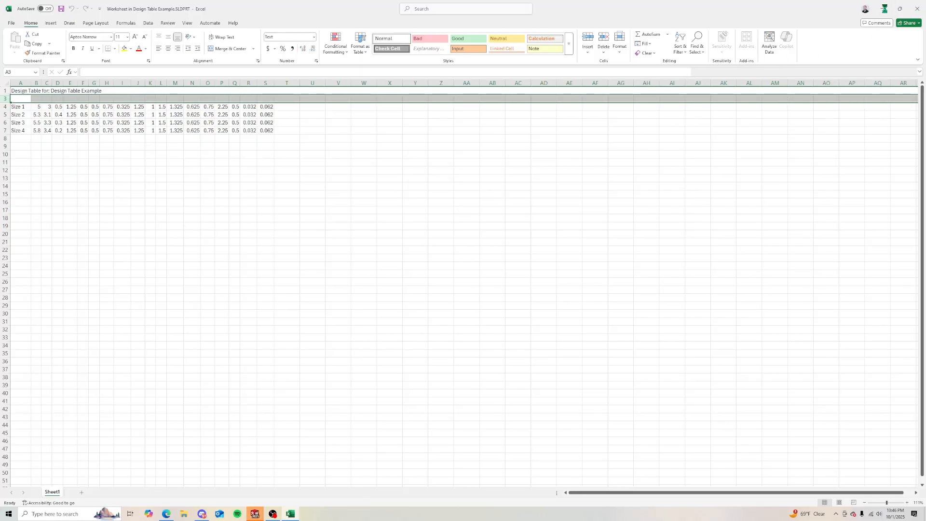
mouse_move(255, 513)
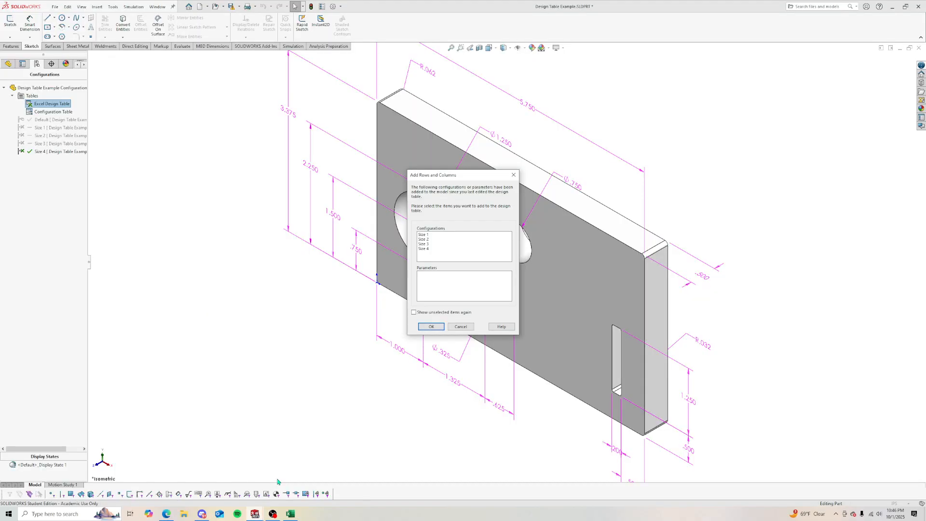
left_click(277, 483)
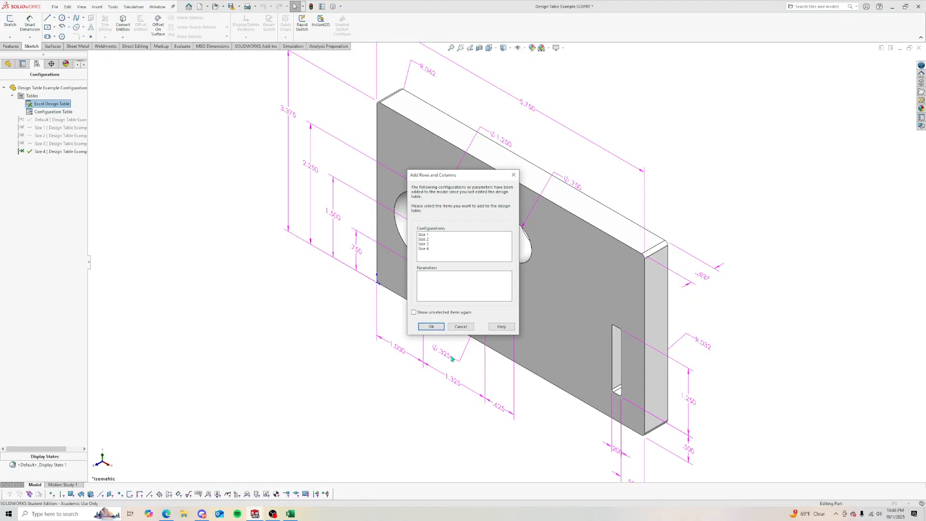
left_click(425, 326)
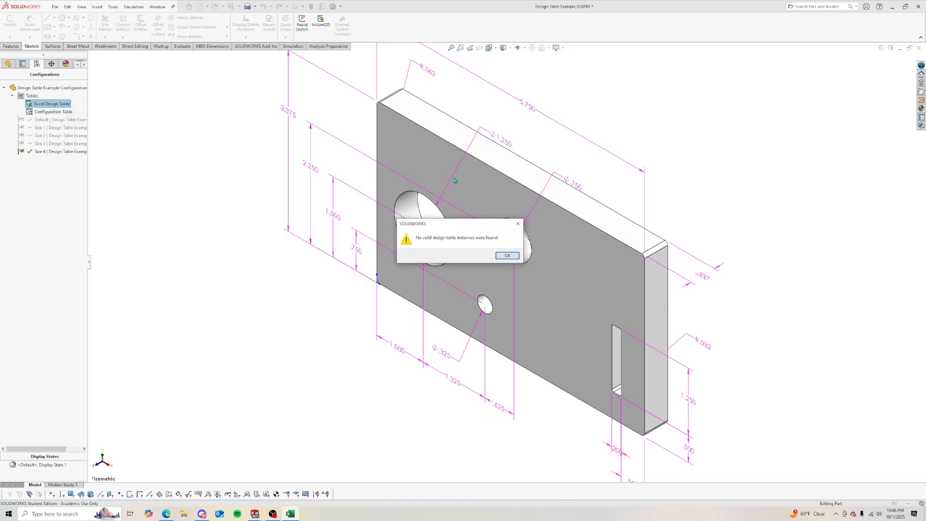
left_click(507, 256)
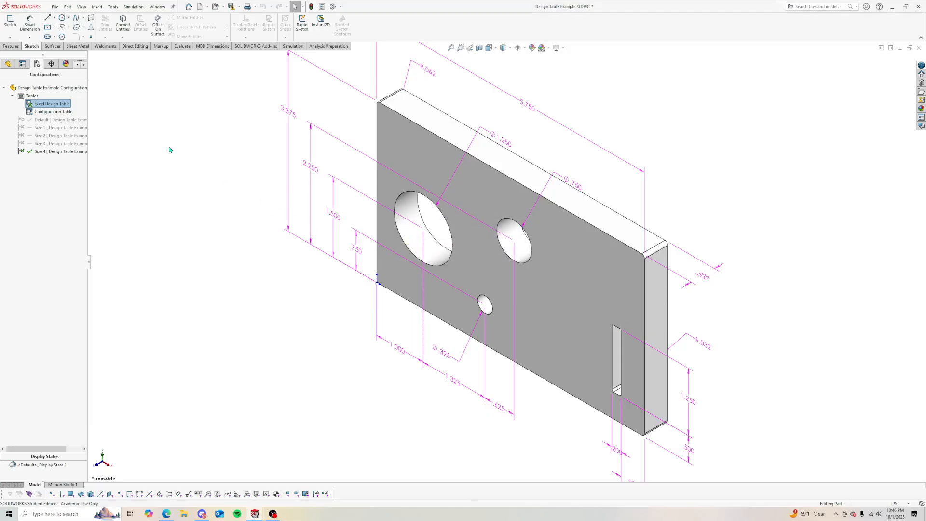
Step: Open the Excel design table for editing within the part and lengthen its frame to show all four size rows
right_click(67, 105)
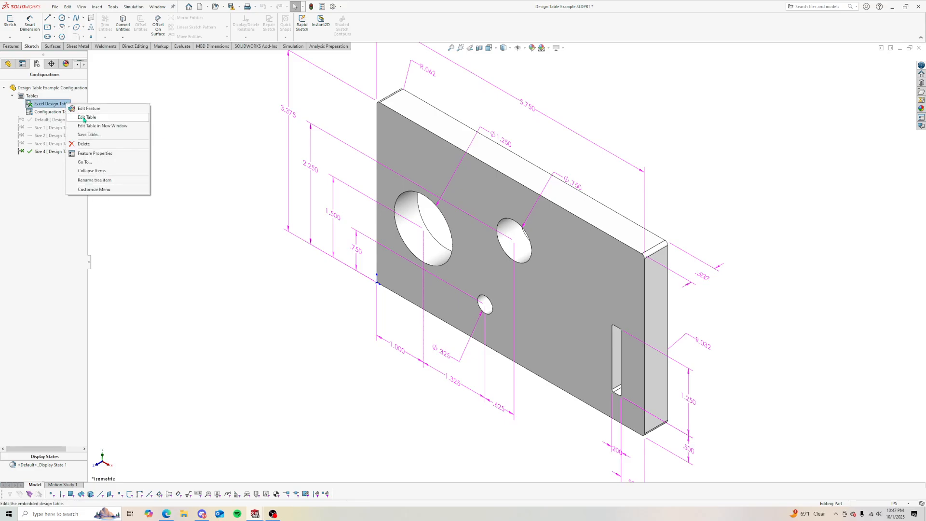
left_click(81, 117)
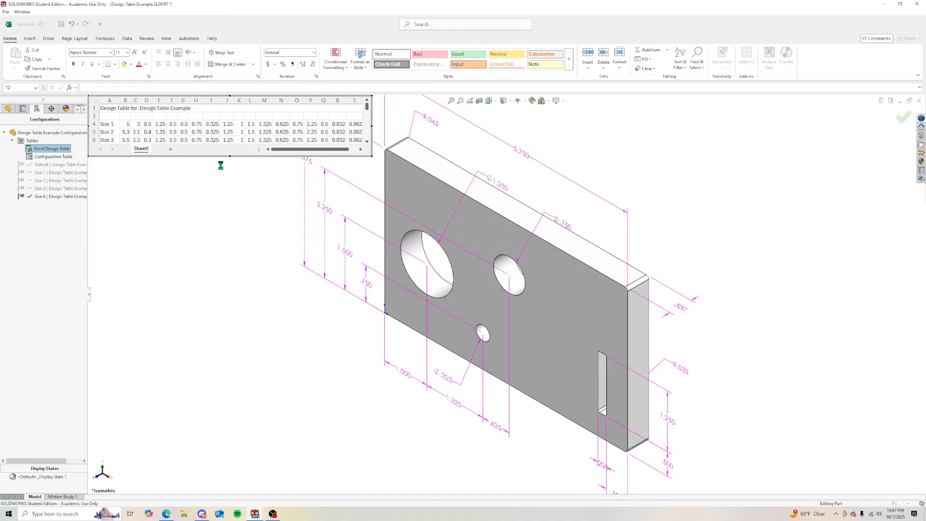
left_click_drag(230, 157, 226, 171)
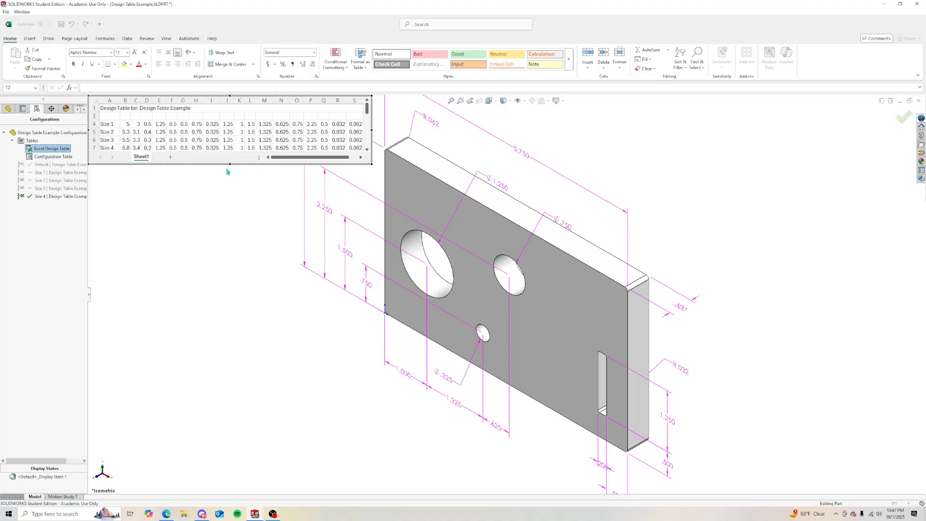
type("PR")
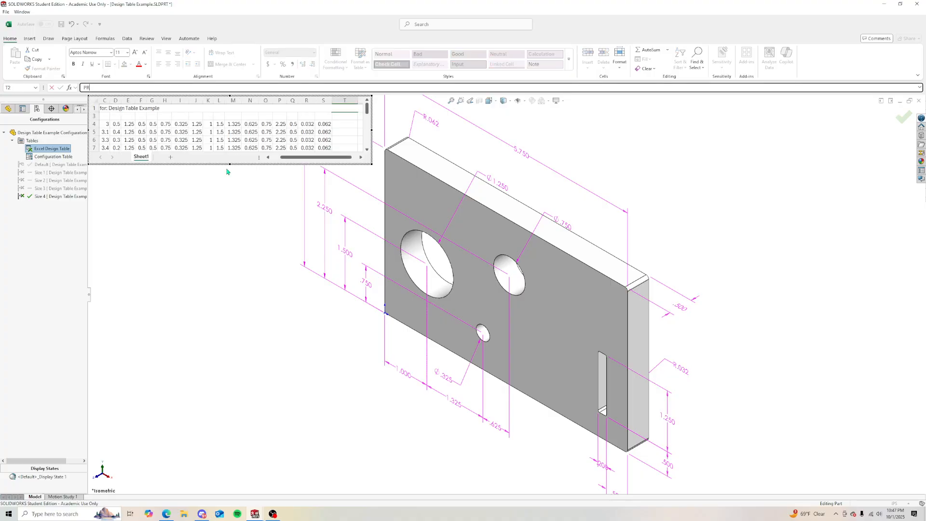
left_click_drag(291, 157, 224, 161)
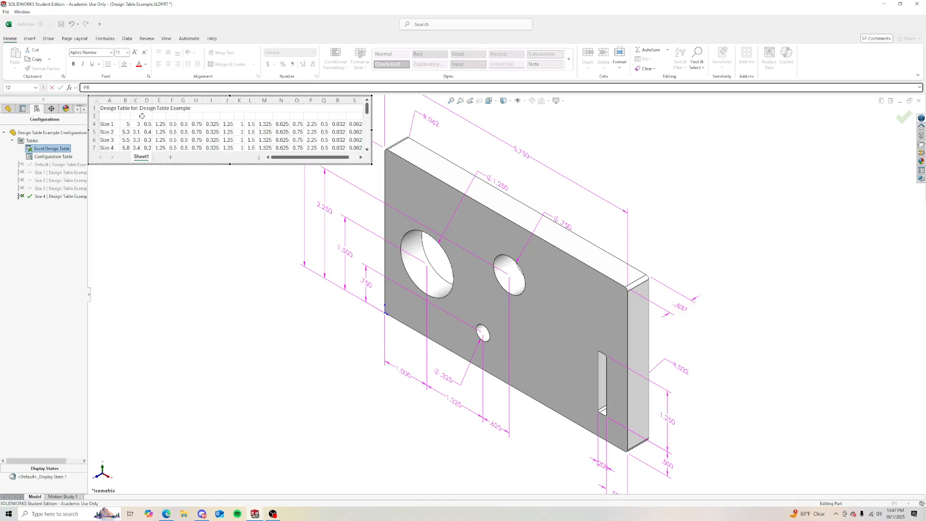
Step: Label the first three dimension columns A, B and C in cells B3, C3 and D3 of the design table
left_click(129, 116)
type("A")
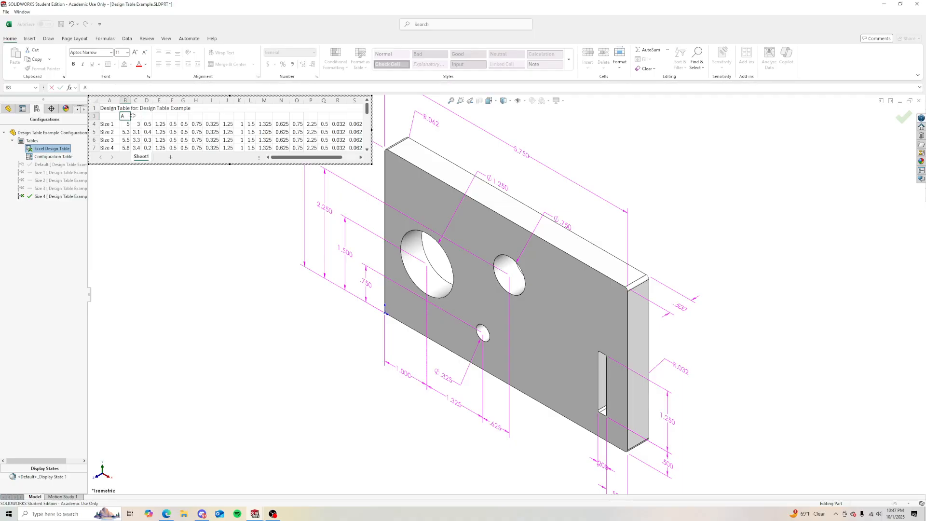
left_click(135, 115)
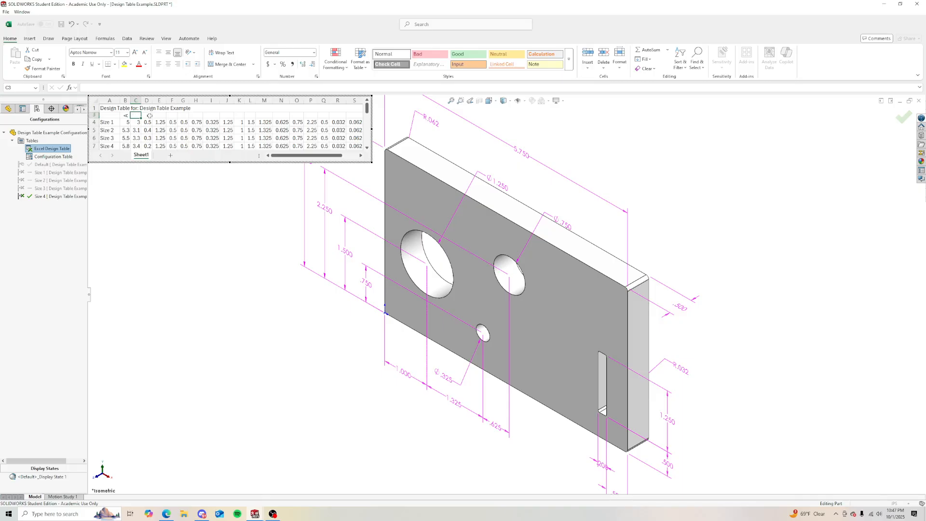
type("B")
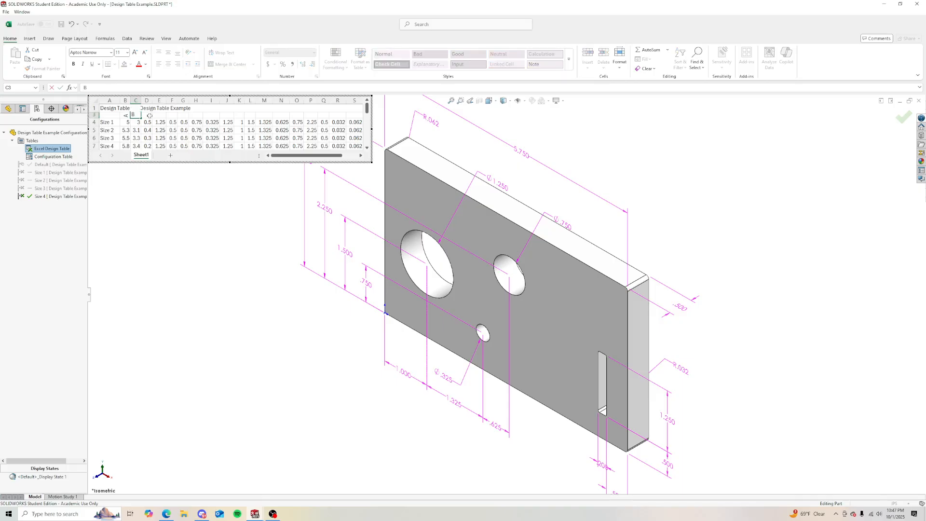
left_click(149, 116)
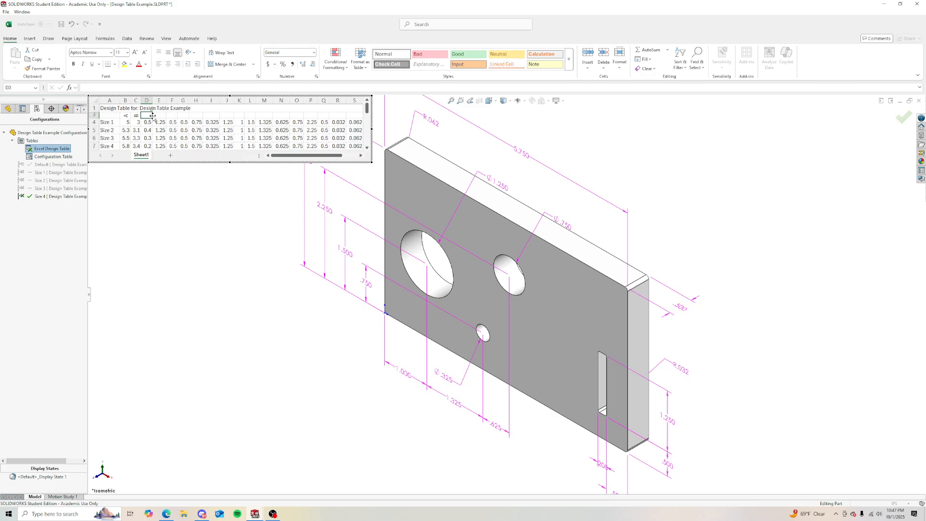
type("C")
Step: Narrow the design table's frame so that it shows only columns A to E
left_click(172, 116)
left_click_drag(372, 129, 169, 130)
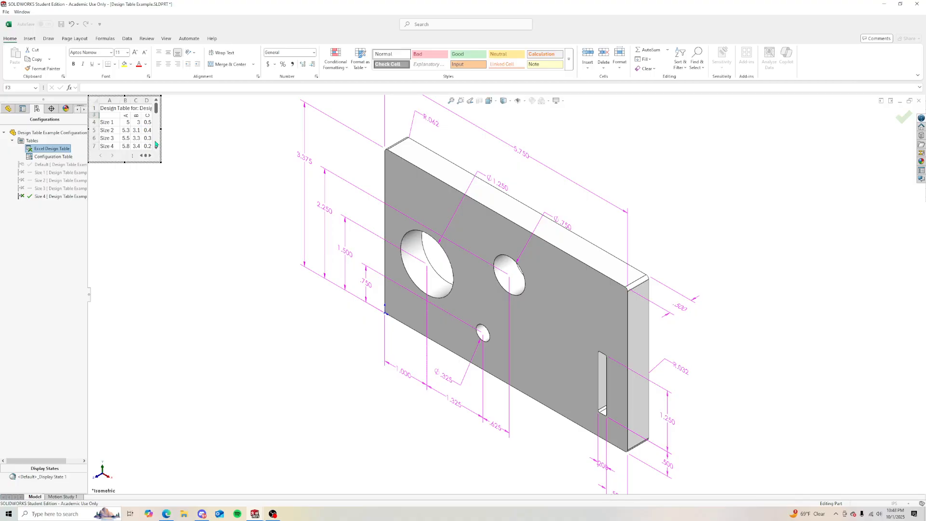
left_click(165, 145)
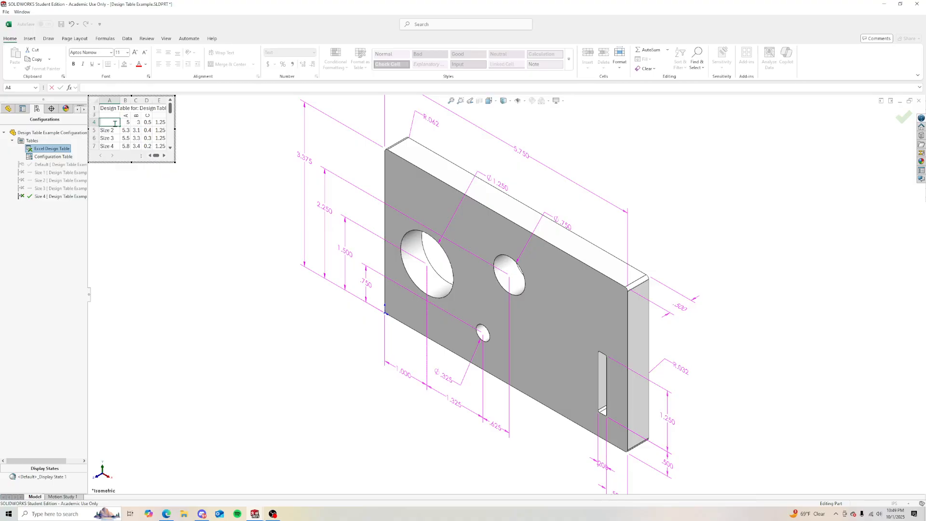
Step: Re-enter Size 1 in cell A4 and apply the Good cell style to that row from column A to E
type("Size 1")
left_click(127, 124)
left_click(115, 122)
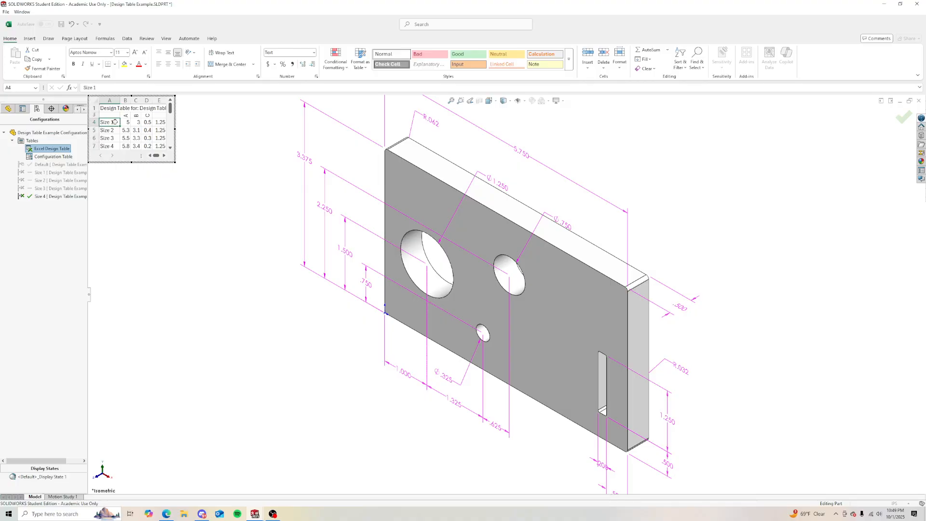
left_click(472, 57)
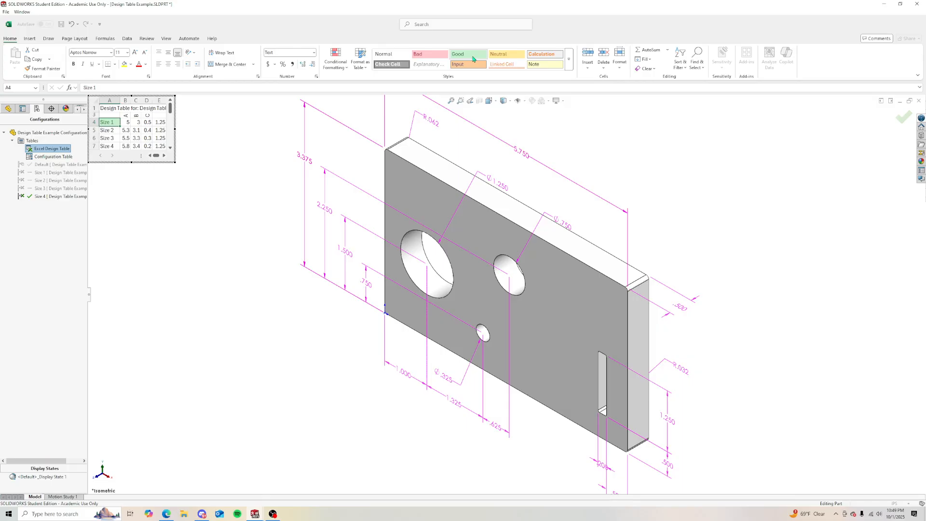
left_click_drag(114, 122, 161, 123)
left_click(469, 56)
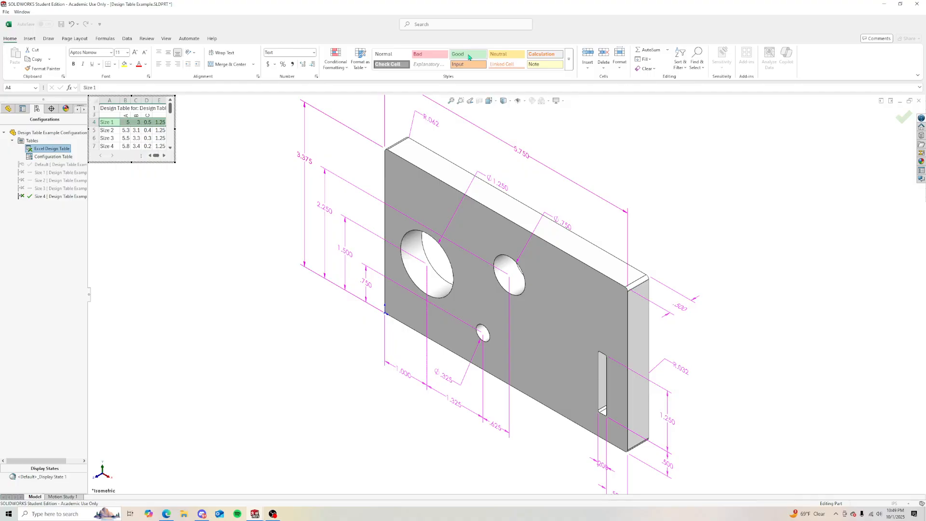
Step: Apply the Neutral cell style to the Size 2 and Size 4 rows and the Good style to the Size 3 row
left_click_drag(110, 130, 156, 139)
left_click(504, 54)
right_click(110, 137)
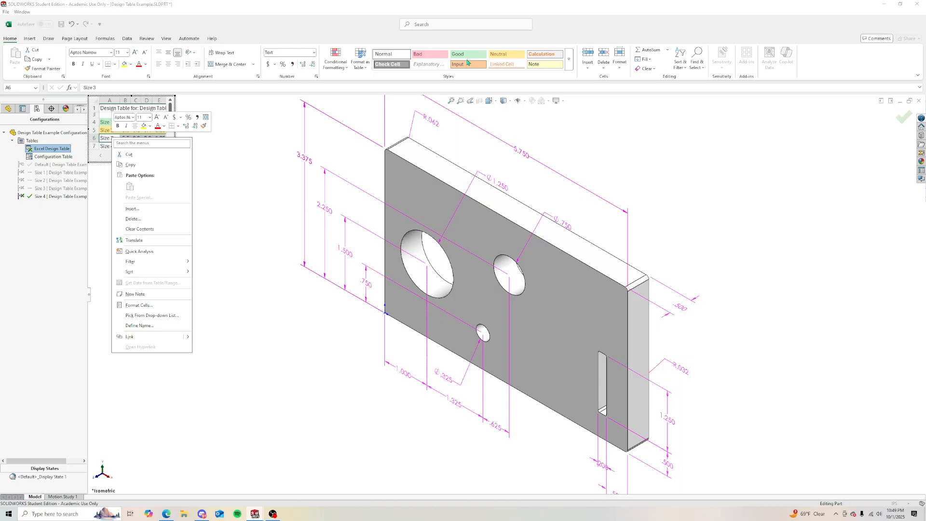
left_click(108, 143)
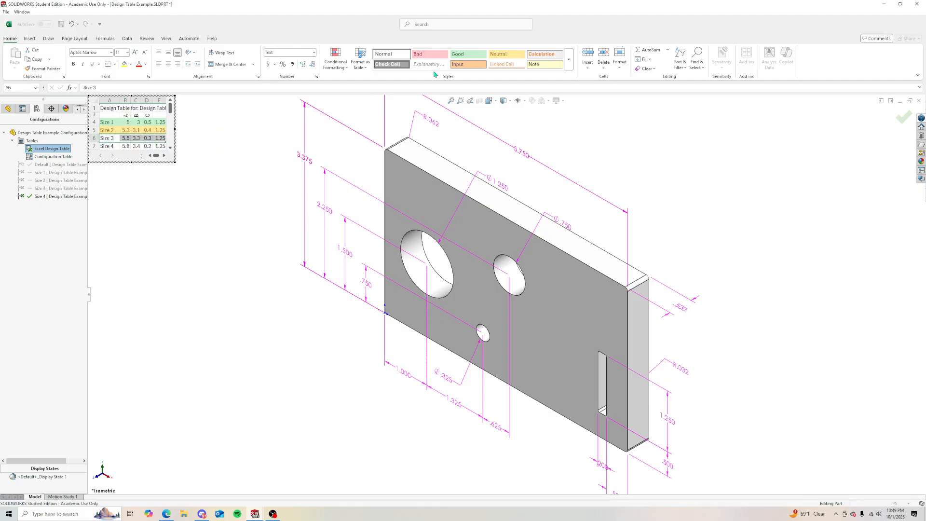
left_click(468, 54)
left_click_drag(107, 146, 160, 147)
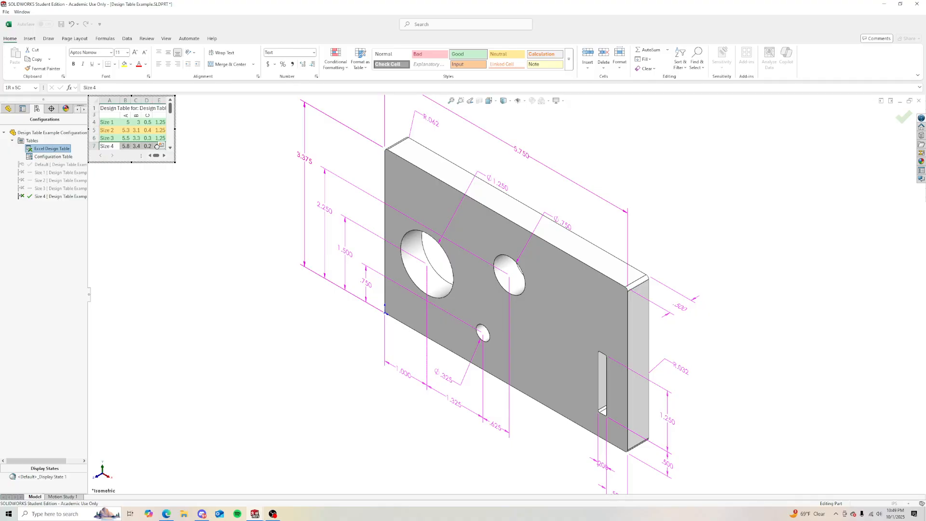
left_click(488, 56)
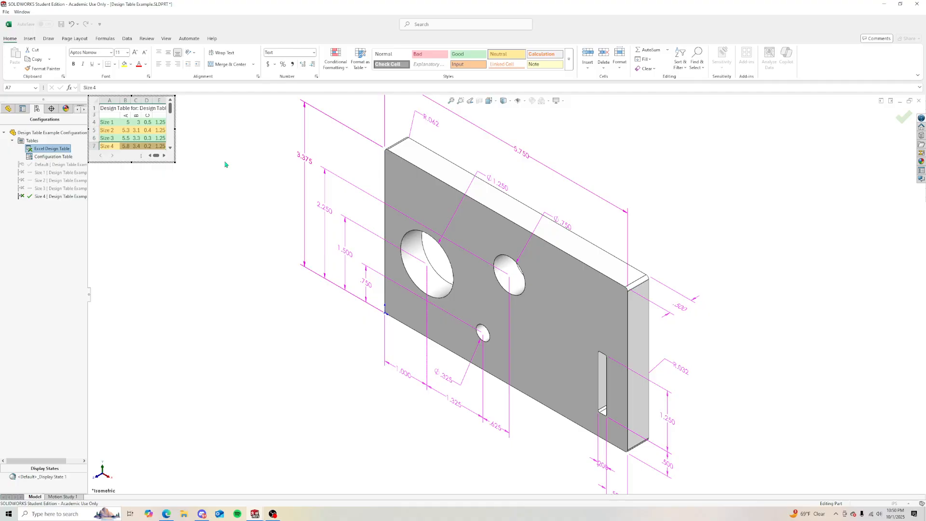
Step: Make the design table's title text bold
double_click(150, 109)
left_click_drag(135, 122, 102, 115)
left_click(73, 64)
left_click(145, 123)
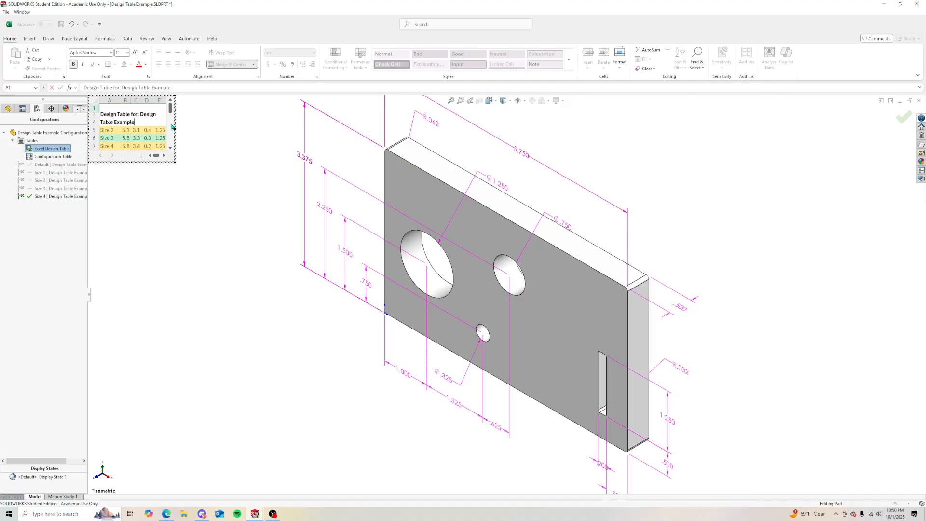
left_click(171, 124)
left_click_drag(171, 124, 171, 112)
left_click(147, 130)
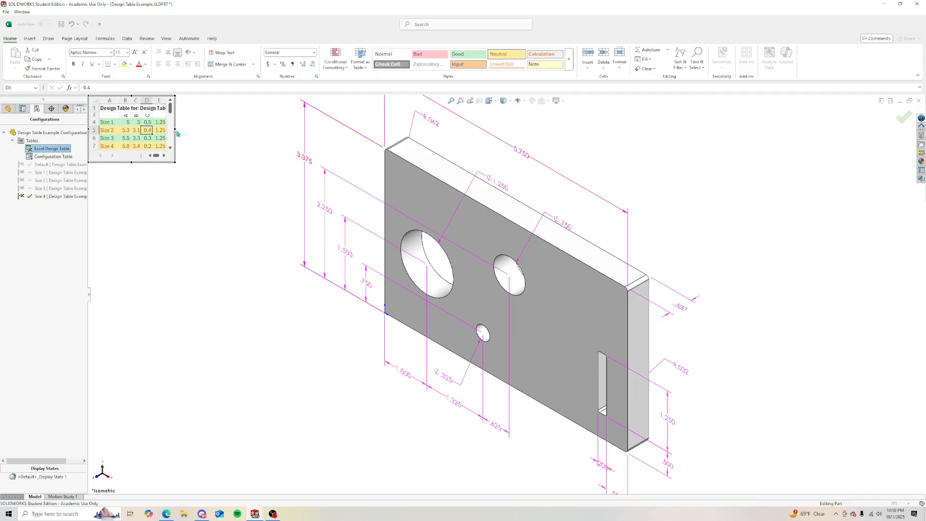
Step: Widen the design table's frame to reveal column F and restore the text Size 1 in cell A4
left_click_drag(176, 129, 186, 129)
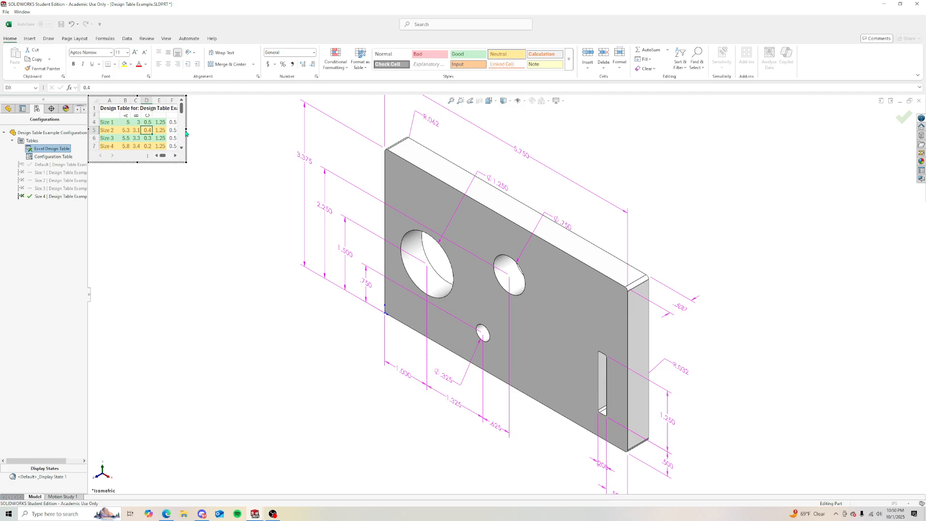
left_click(117, 87)
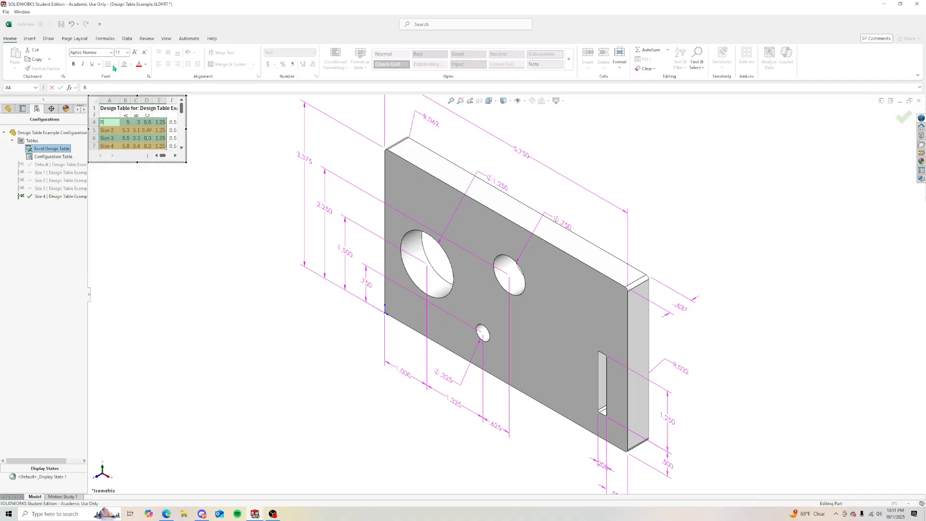
double_click(100, 88)
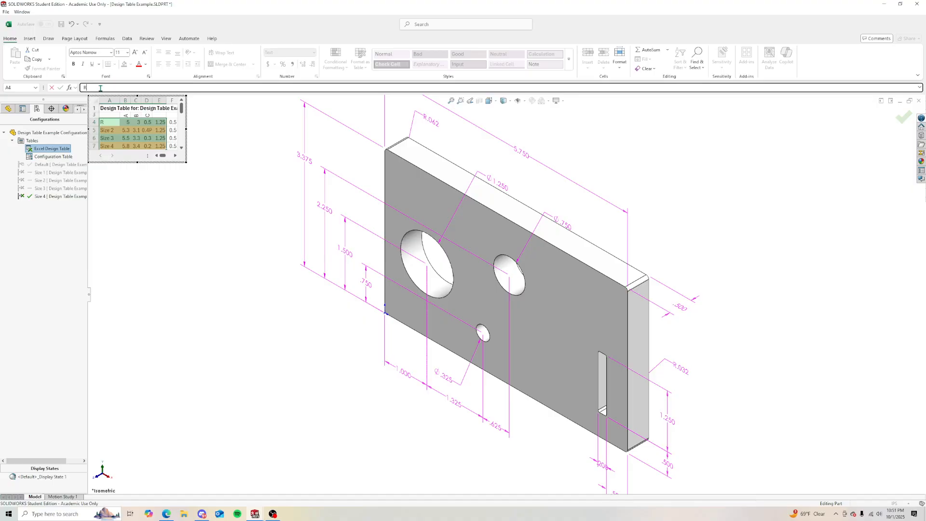
key("BackSpace")
left_click(111, 125)
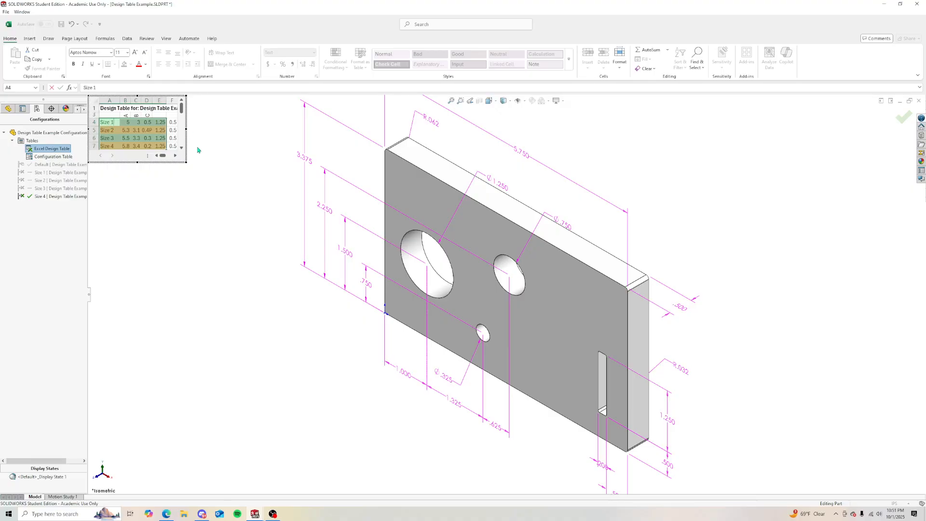
key("Return")
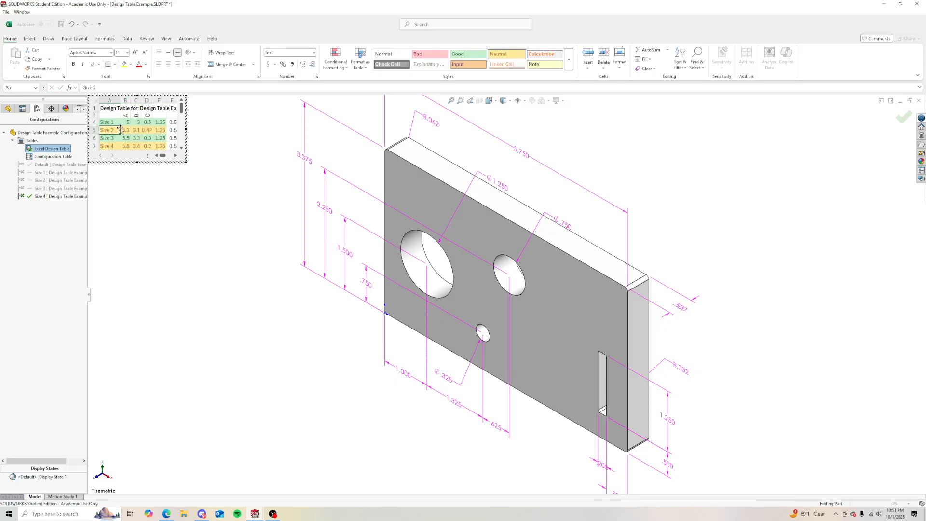
Step: Apply all borders to the size rows in cells A4 to E7 of the design table
left_click_drag(114, 122, 160, 146)
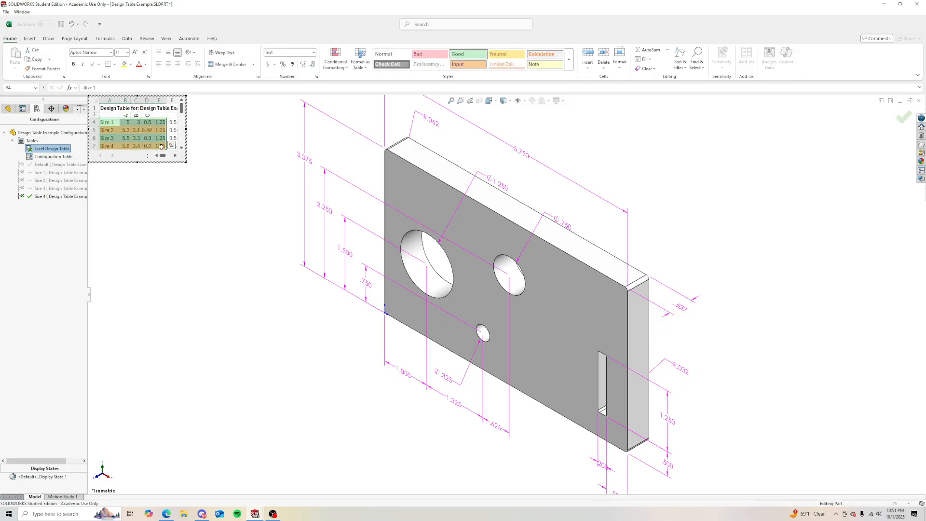
left_click(116, 65)
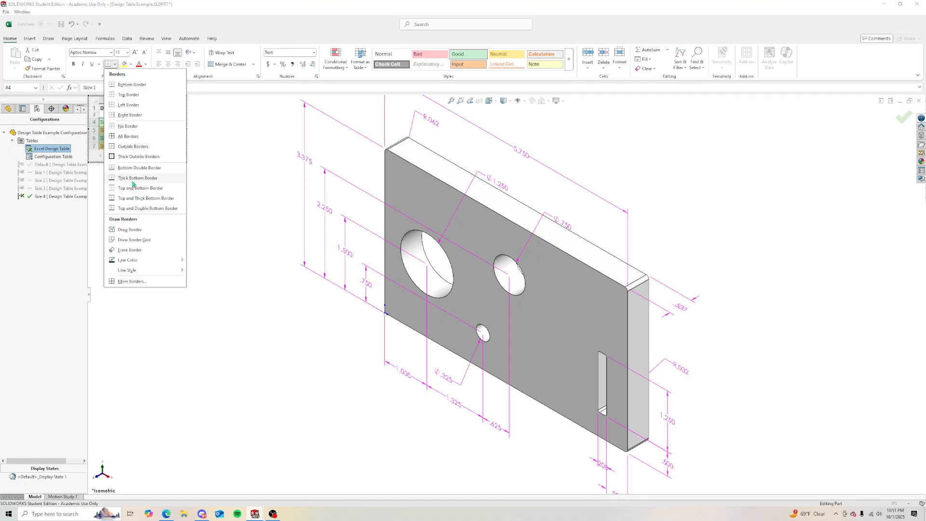
left_click(126, 158)
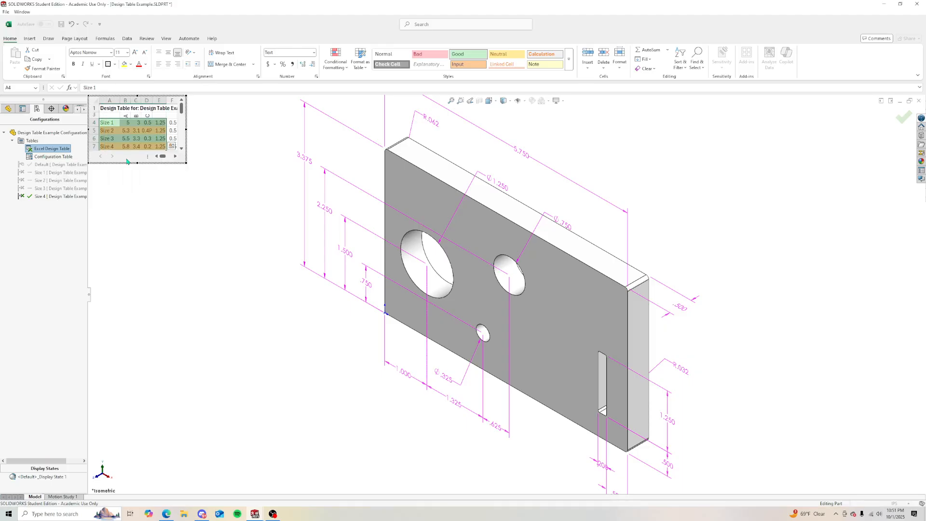
left_click(115, 64)
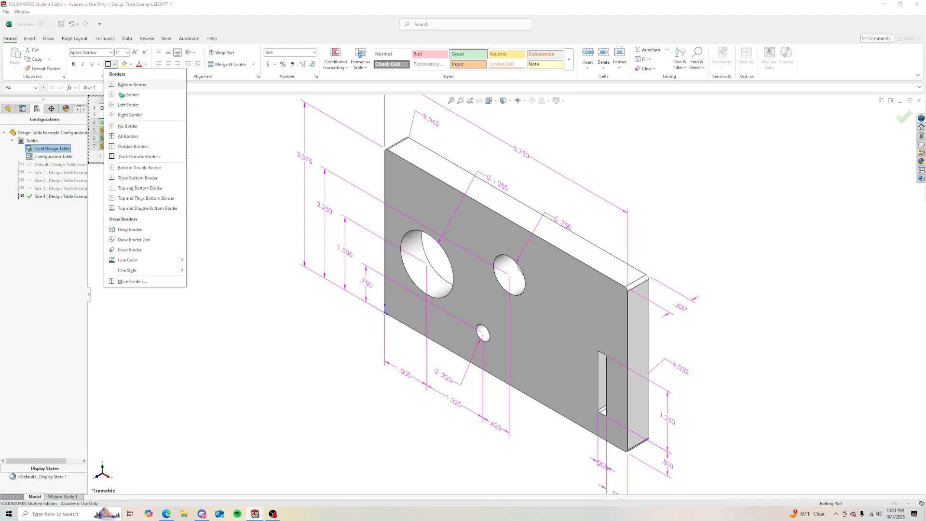
left_click(128, 137)
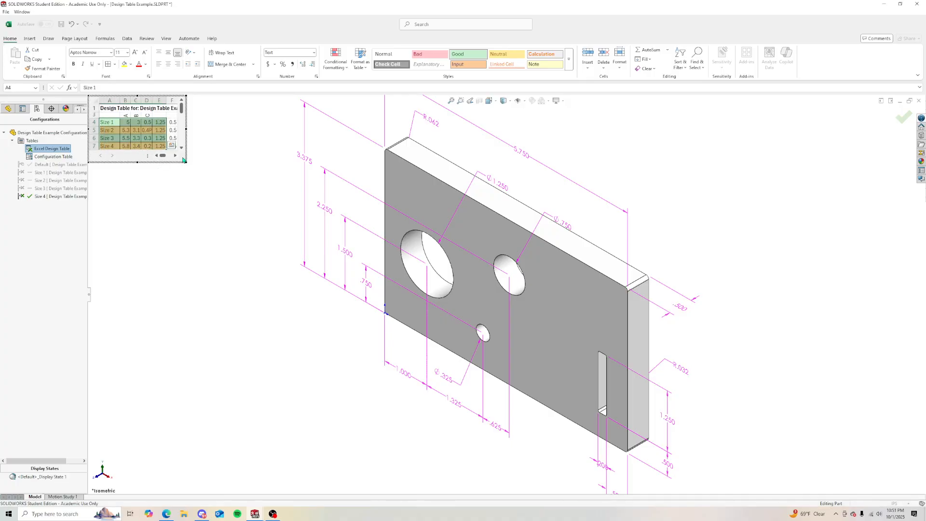
left_click(173, 123)
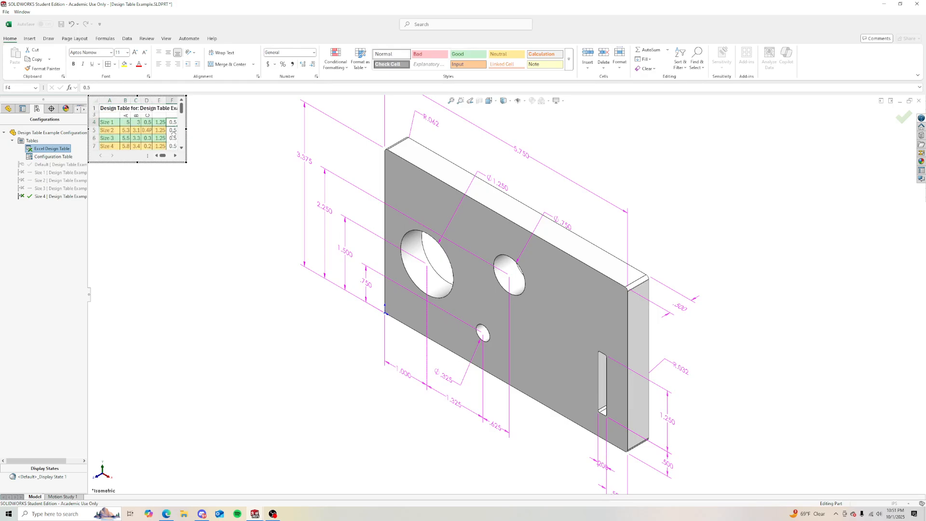
left_click(99, 88)
type("R")
key("BackSpace")
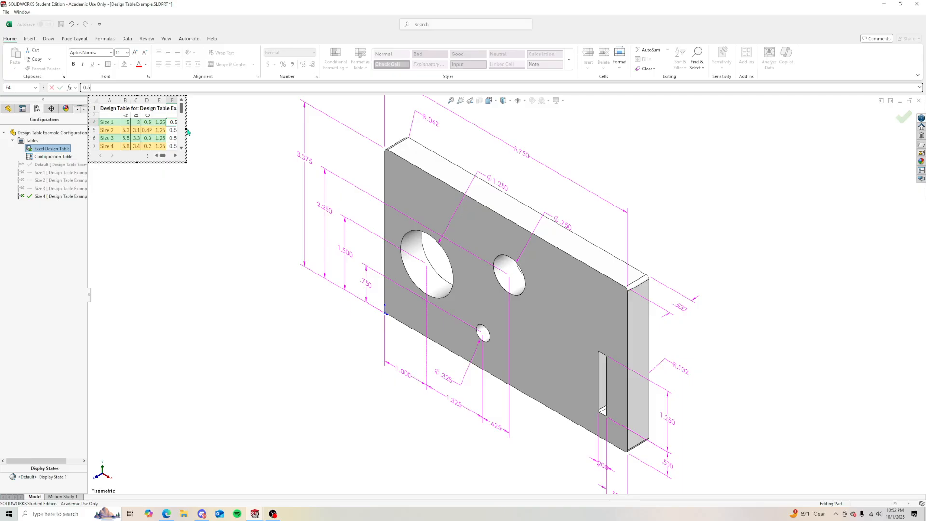
scroll(185, 134, "down", 3)
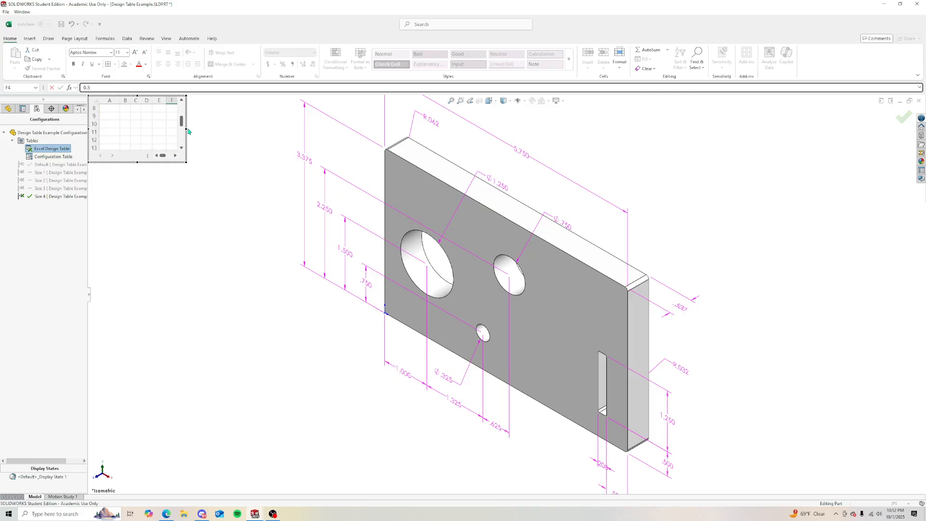
left_click_drag(181, 124, 181, 120)
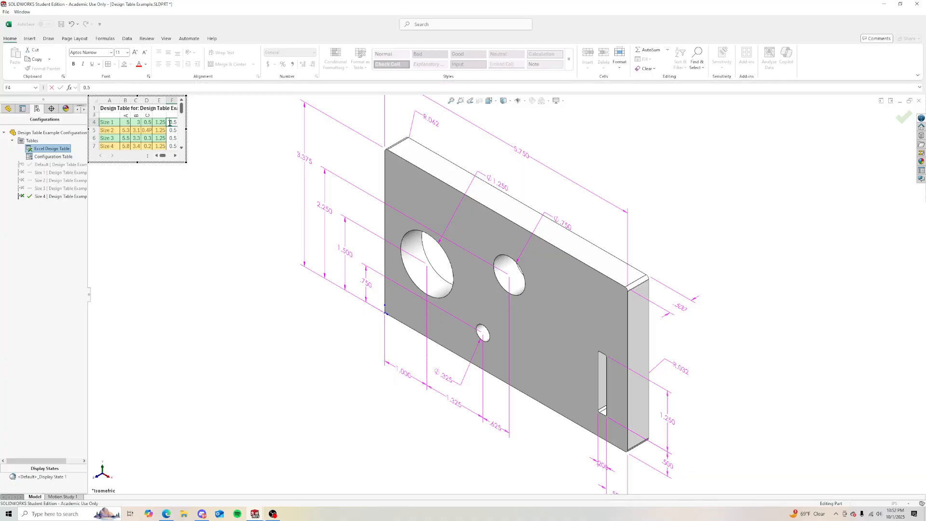
left_click(160, 122)
Step: Widen the design table's frame through column T and apply the Good cell style to the entire Size 1 row
left_click_drag(185, 129, 266, 129)
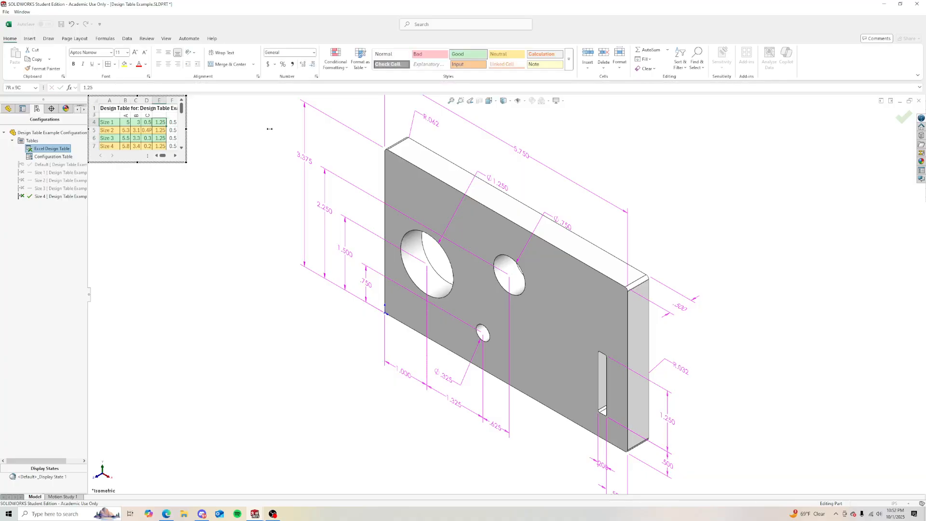
left_click_drag(404, 129, 117, 125)
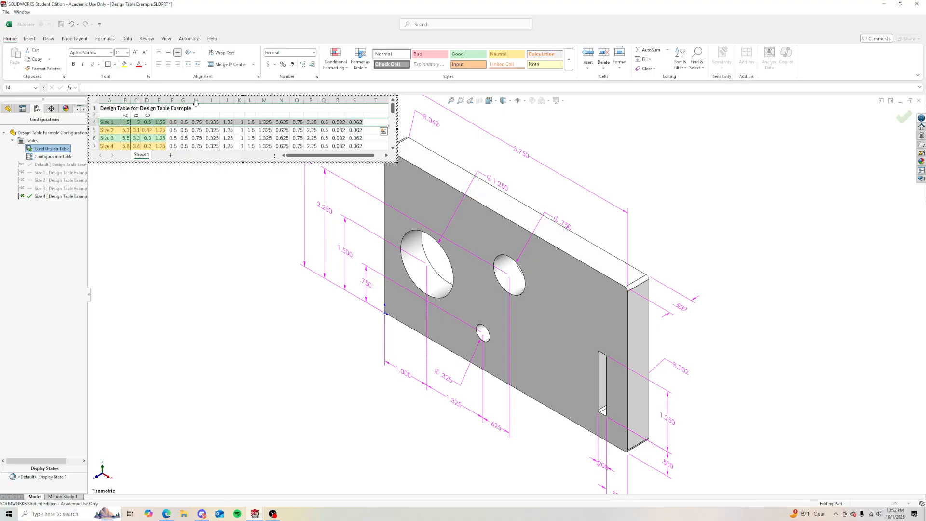
left_click(456, 57)
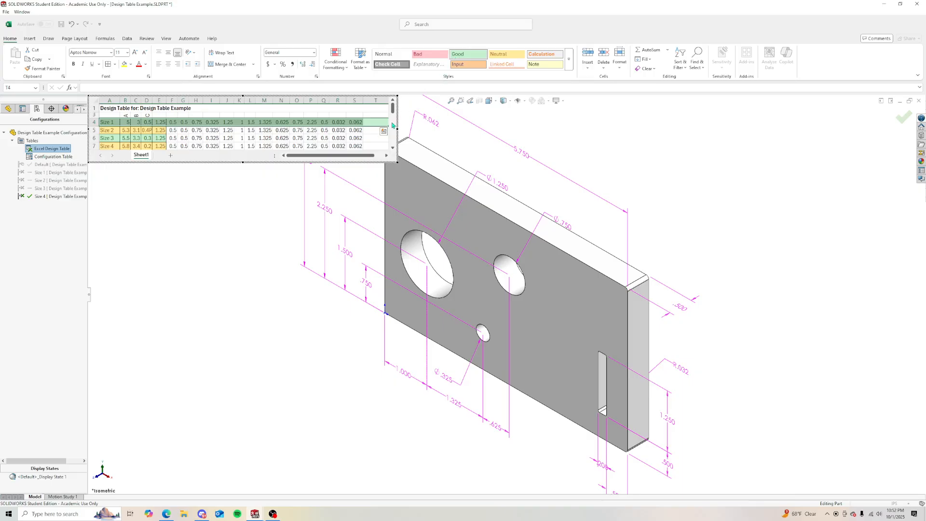
left_click(373, 130)
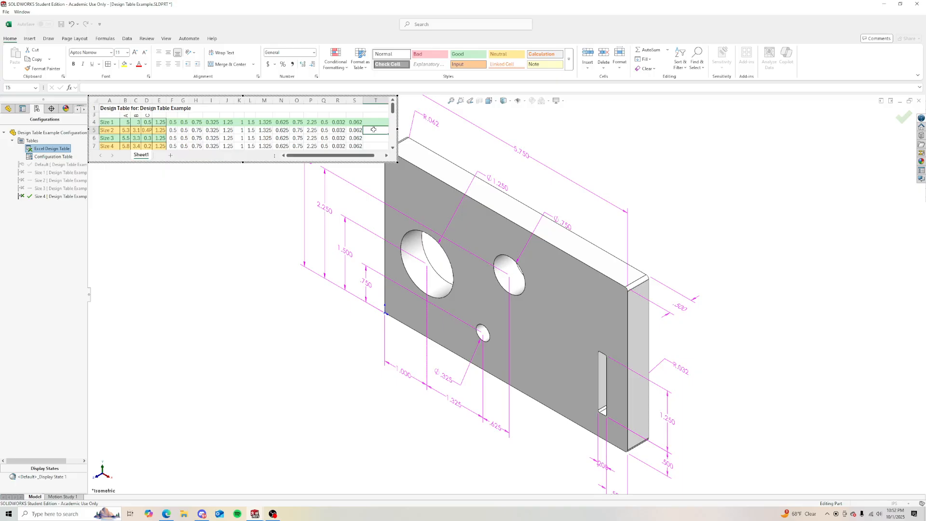
type("R")
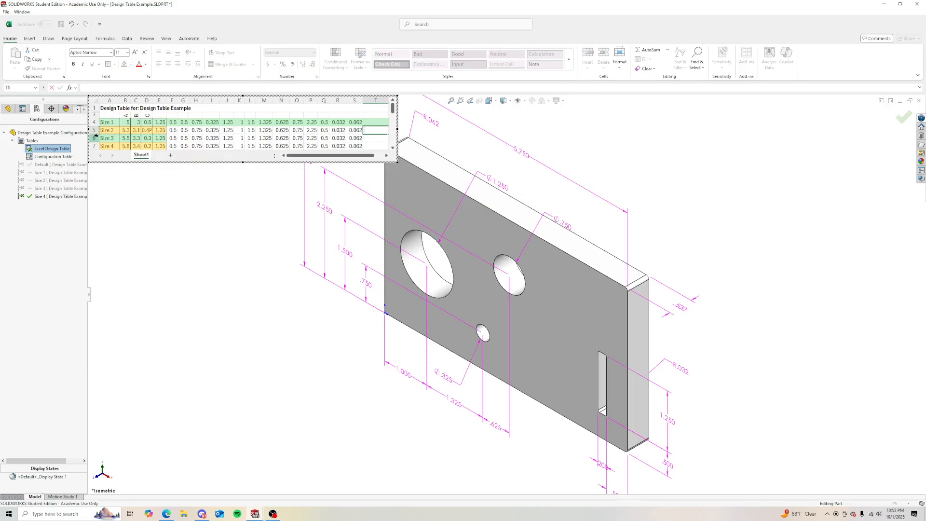
left_click_drag(108, 130, 381, 130)
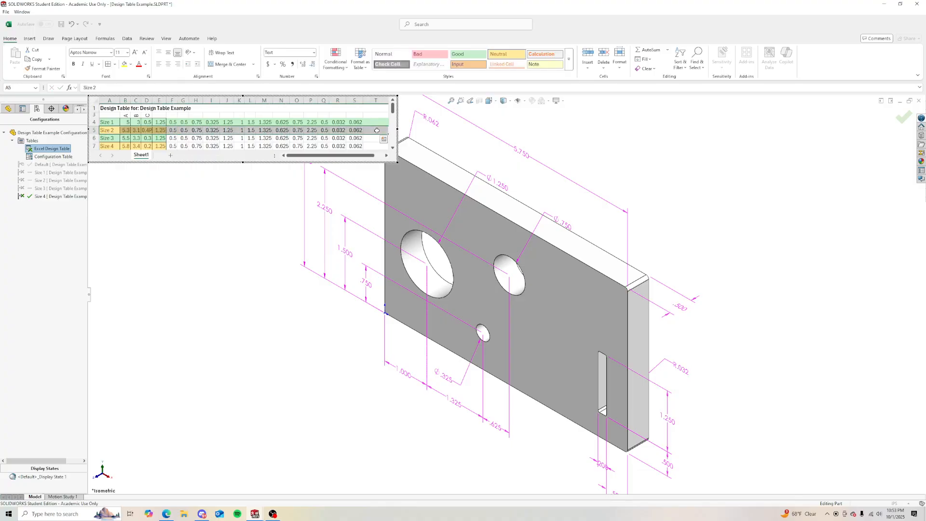
left_click(376, 120)
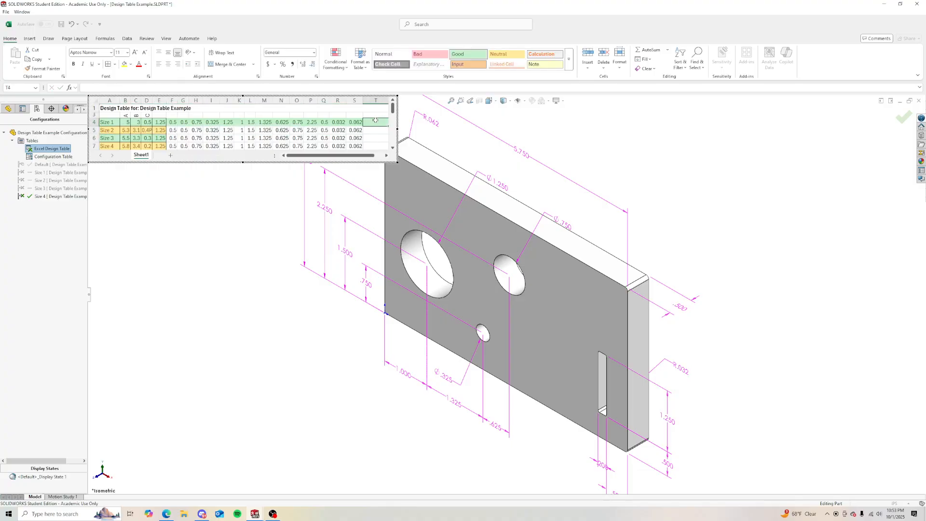
left_click(379, 131)
left_click(467, 54)
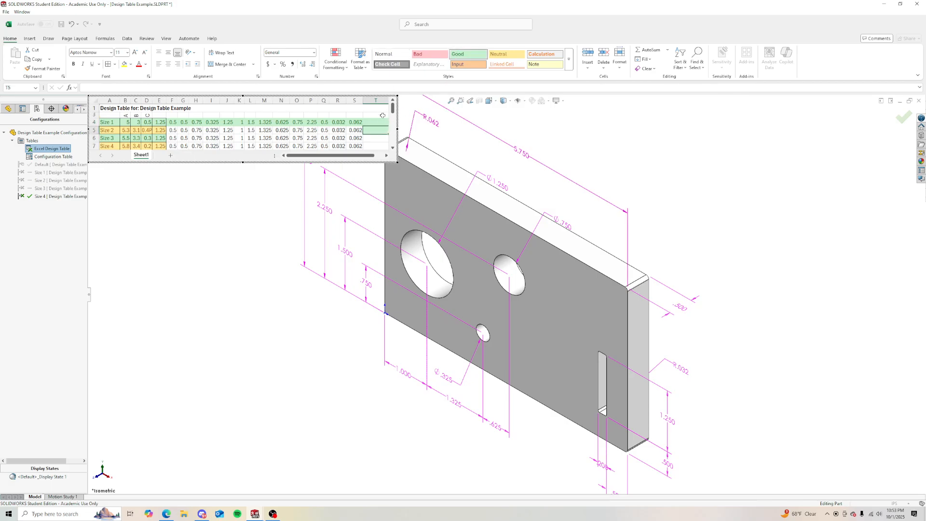
Step: Reset the empty cells T4 and T5 to the Normal cell style
left_click(379, 123)
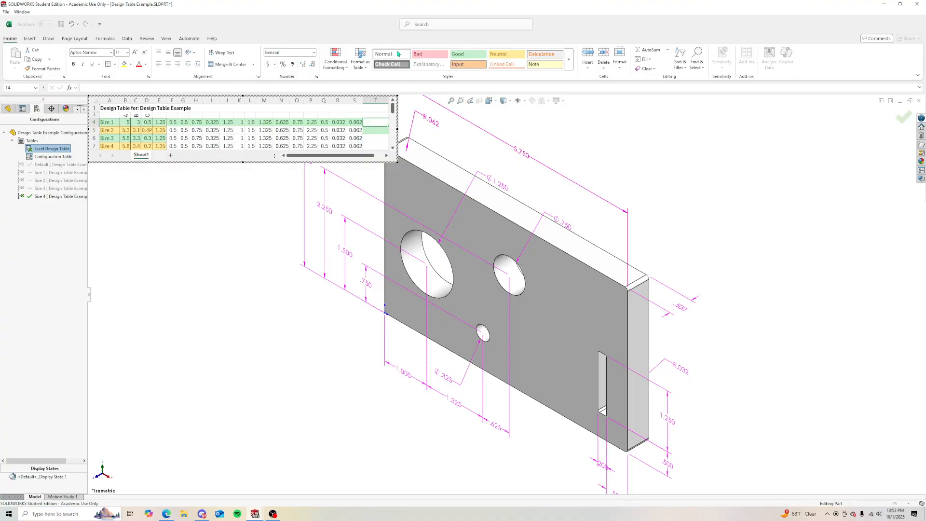
left_click(379, 130)
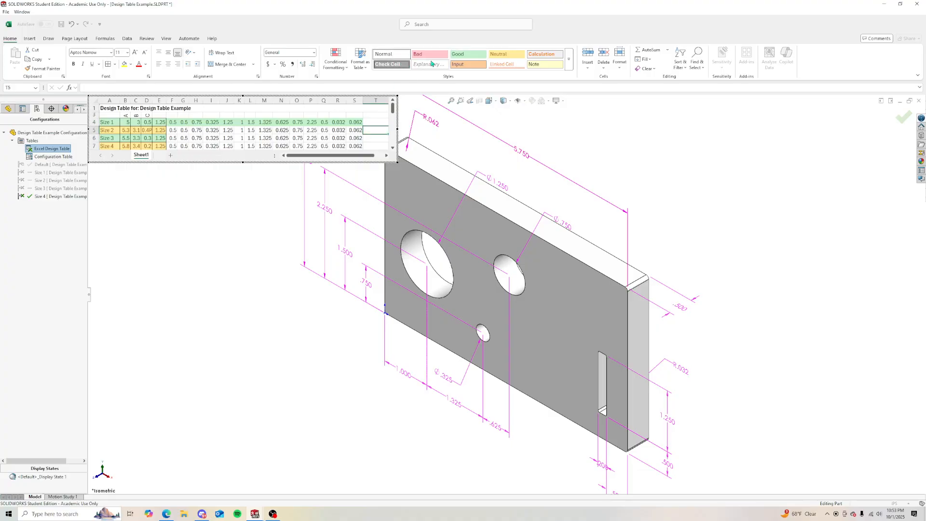
left_click(505, 54)
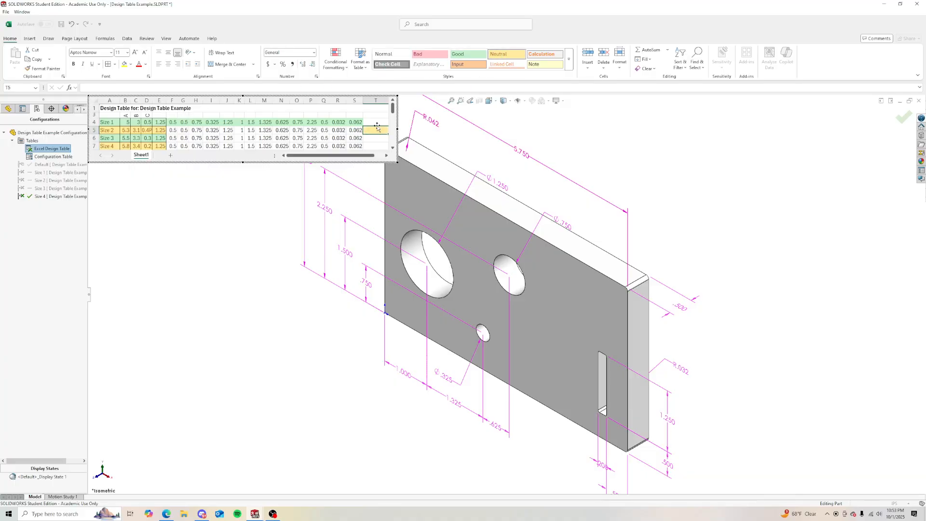
left_click(390, 54)
Step: Apply the Neutral cell style to the Size 2 and Size 4 rows and Good to the Size 3 row, from column A to S
left_click_drag(107, 130, 357, 130)
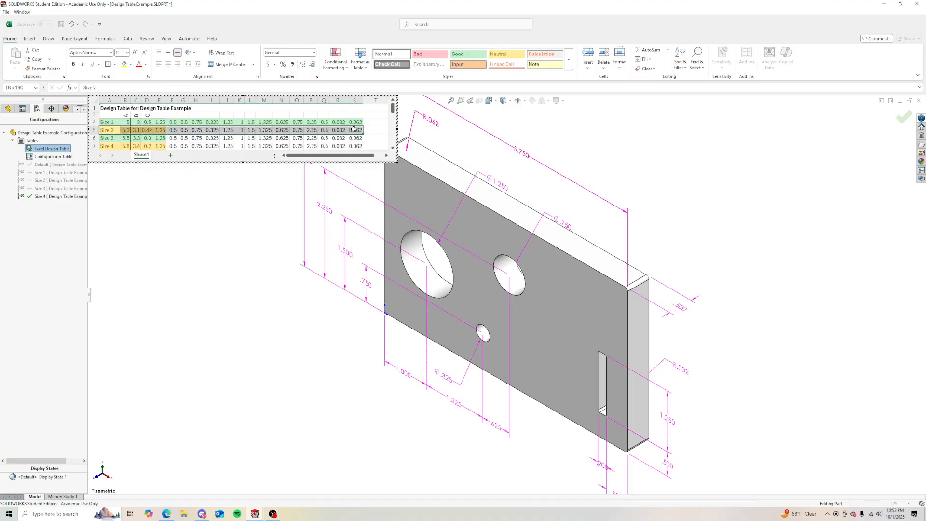
left_click(505, 56)
left_click_drag(116, 139, 360, 139)
left_click(467, 55)
left_click_drag(112, 146, 362, 146)
left_click(505, 56)
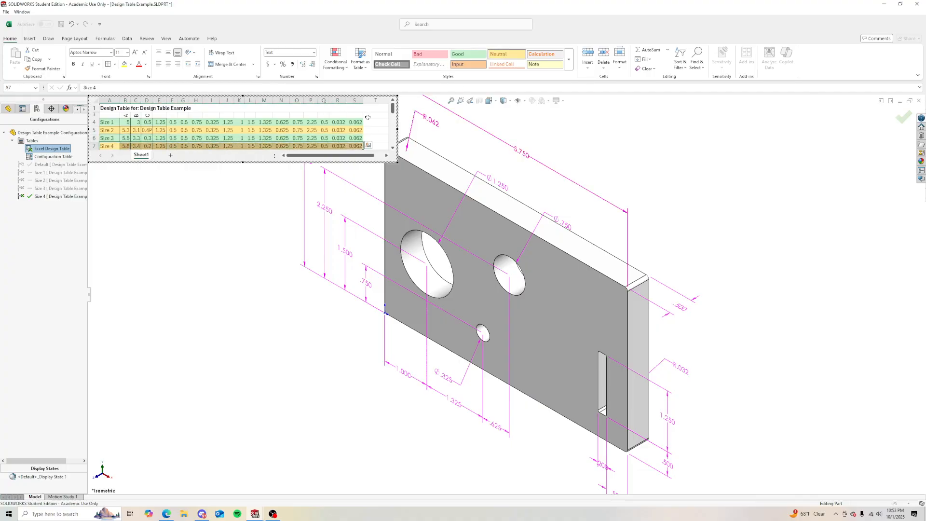
Step: Apply all borders to the remaining dimension values in cells F4 to S7
left_click(368, 117)
left_click_drag(172, 122, 361, 146)
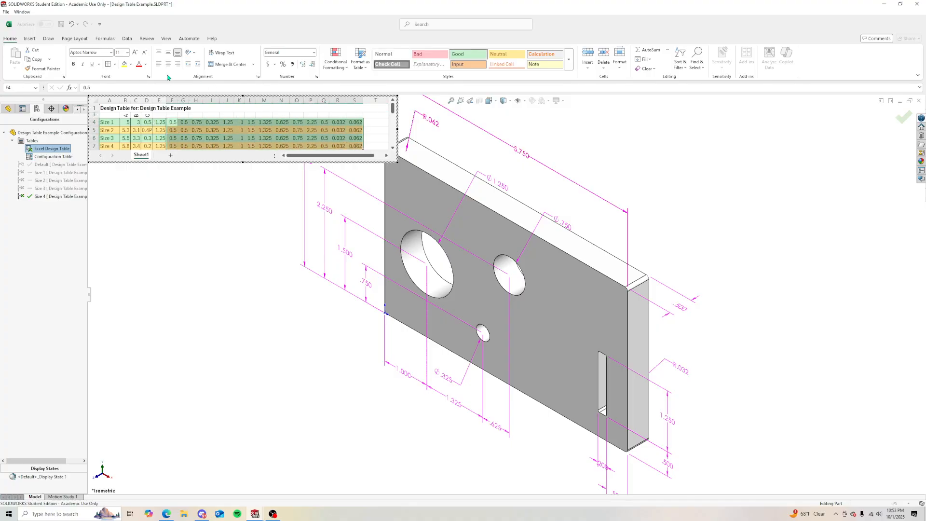
left_click(114, 64)
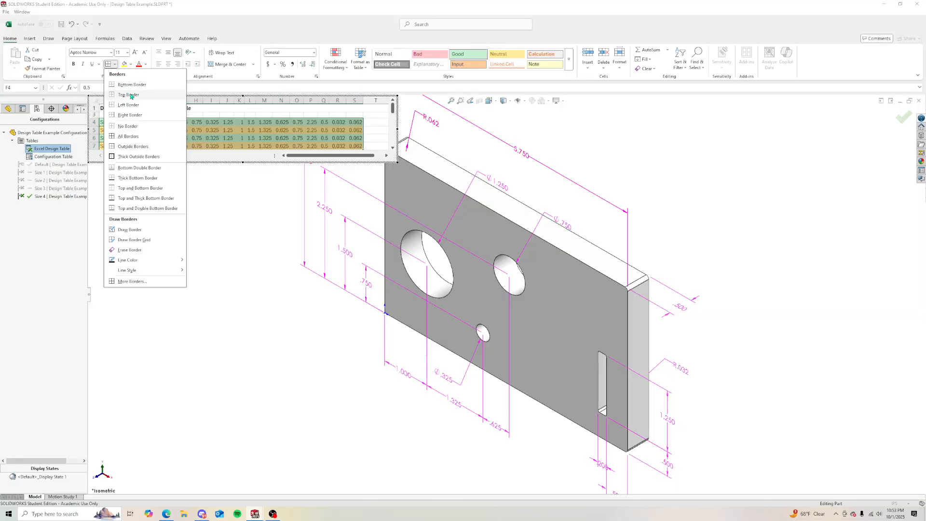
left_click(138, 136)
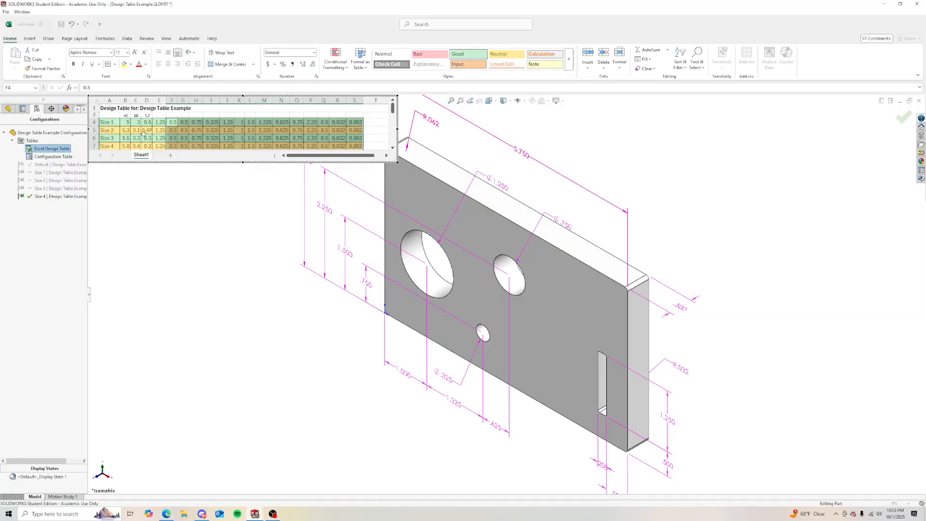
Step: Narrow the design table's frame to columns A to D, then close the table and dismiss the warning
left_click(379, 129)
left_click_drag(397, 128, 317, 128)
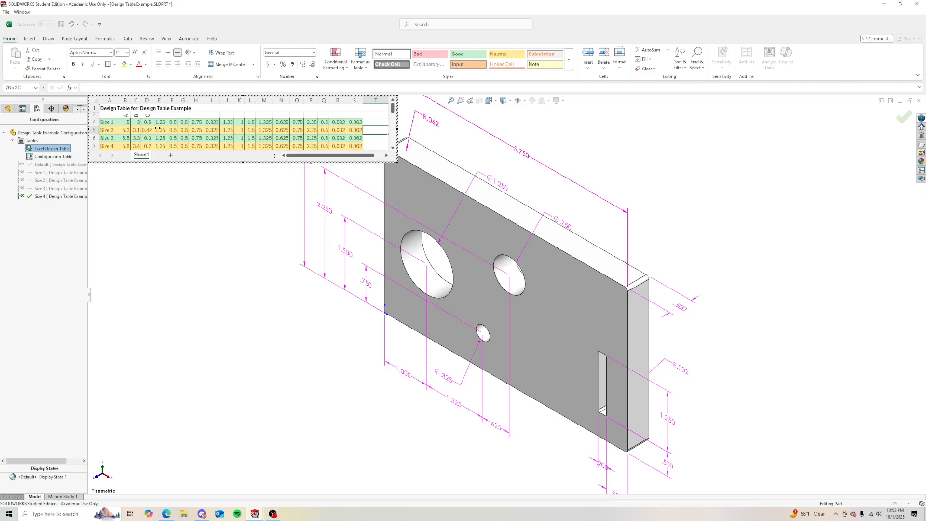
left_click_drag(160, 129, 161, 130)
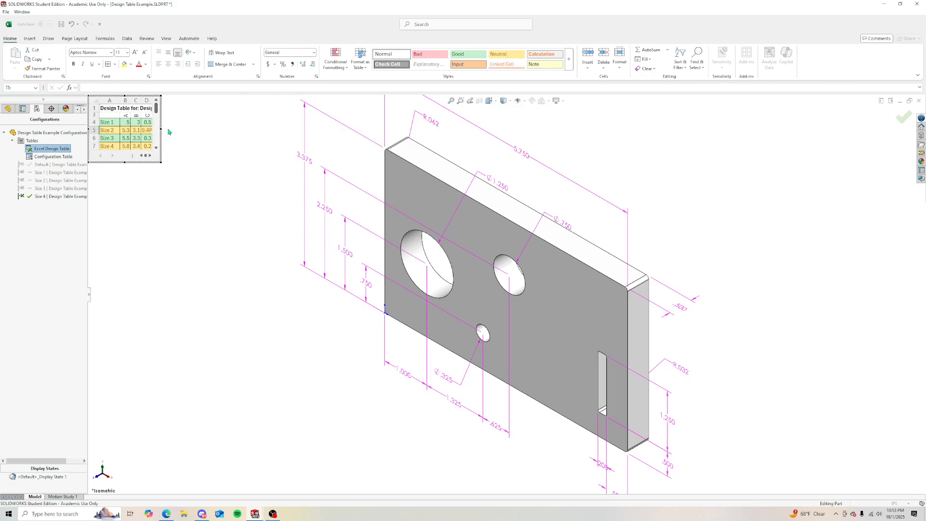
left_click(186, 153)
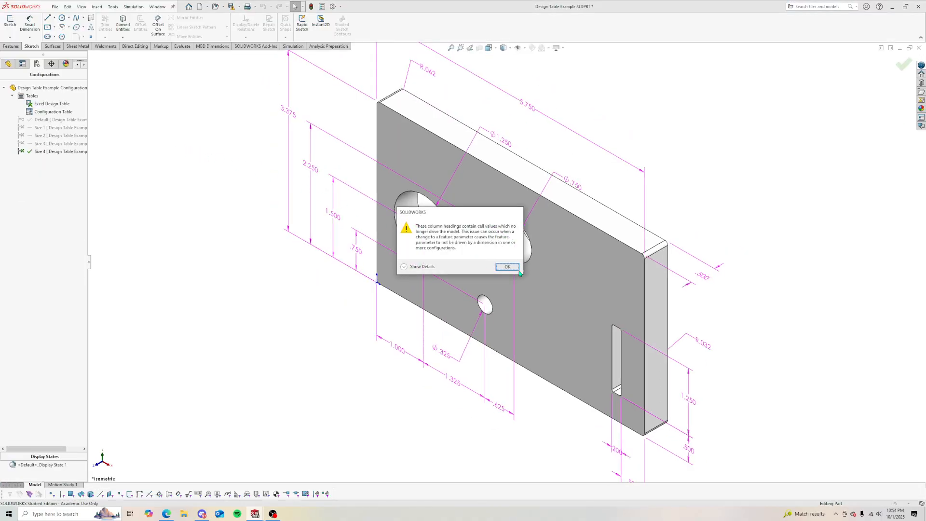
left_click(507, 267)
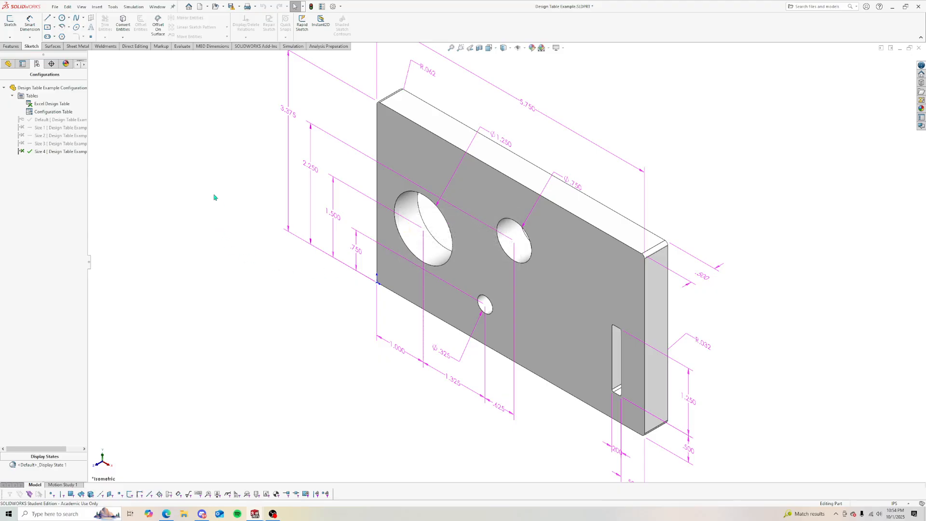
Step: Reopen the part's Excel design table for editing, then close it and dismiss the warnings
right_click(50, 104)
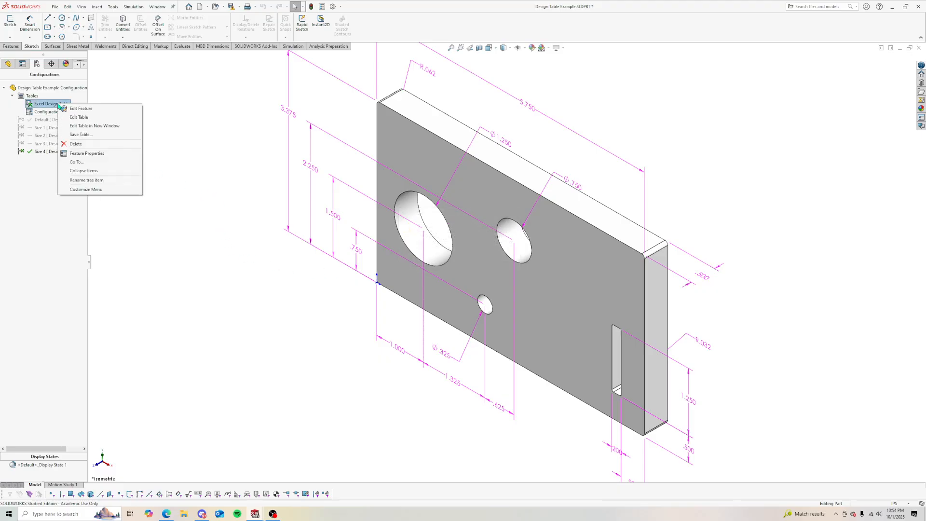
left_click(80, 118)
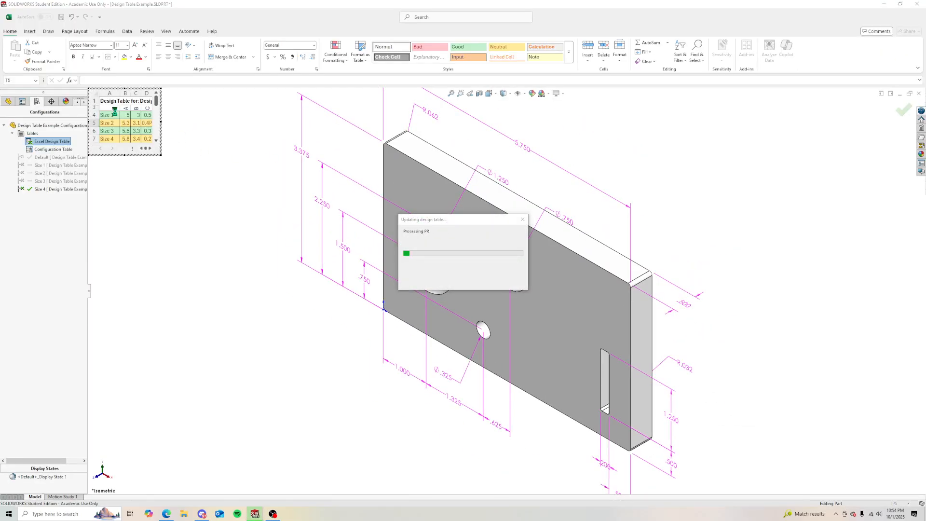
left_click(517, 222)
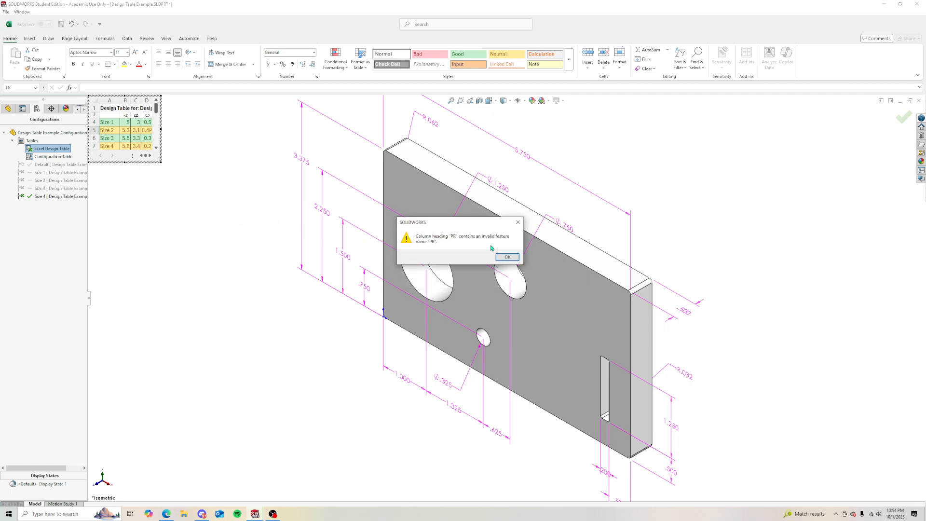
left_click(504, 258)
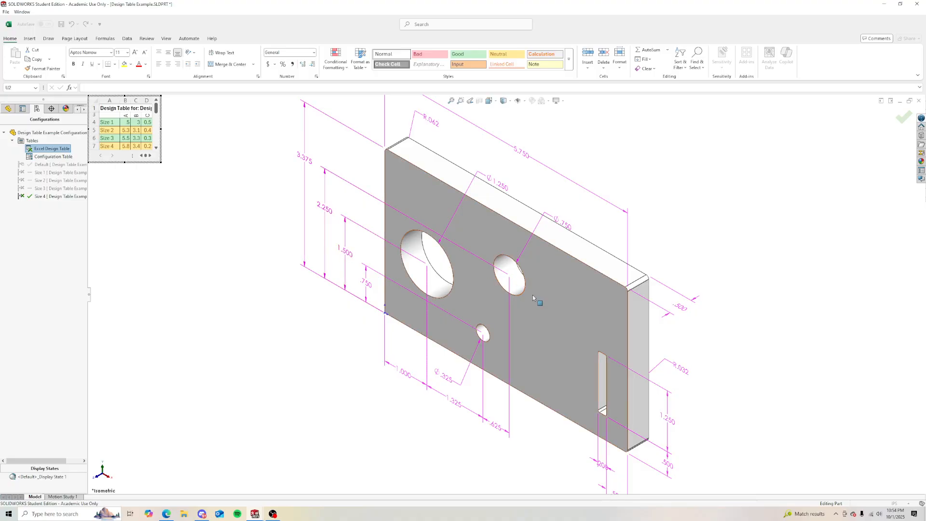
left_click(227, 235)
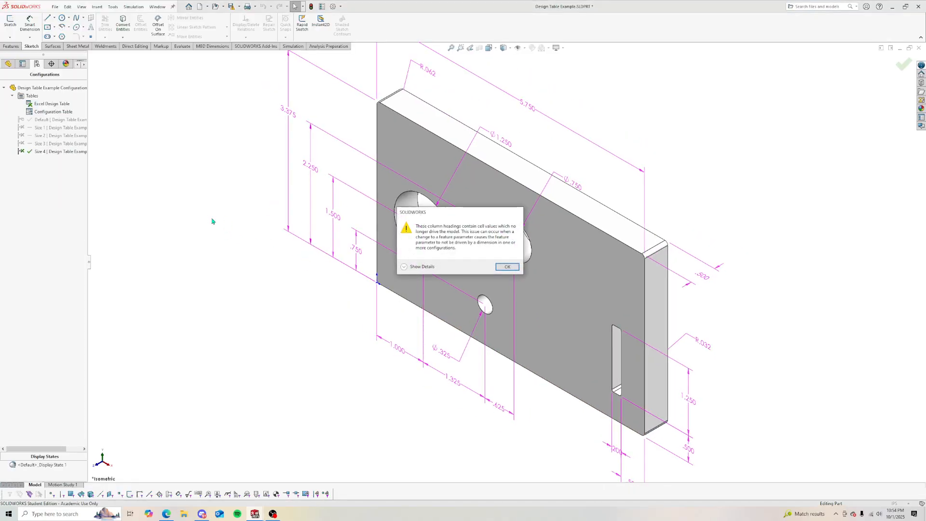
left_click(508, 267)
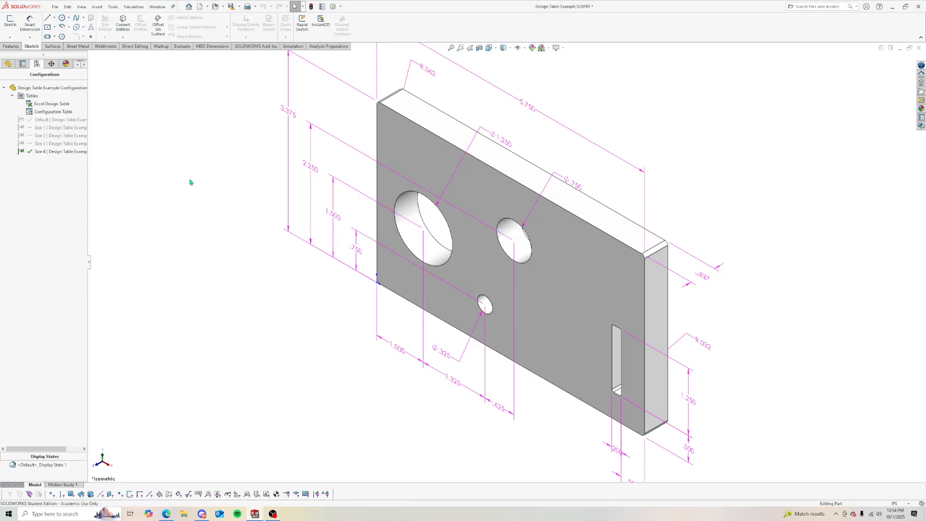
Step: Switch to the drawing, insert the design table from the plate view, and move it onto the sheet beside the view
key("ctrl+Tab")
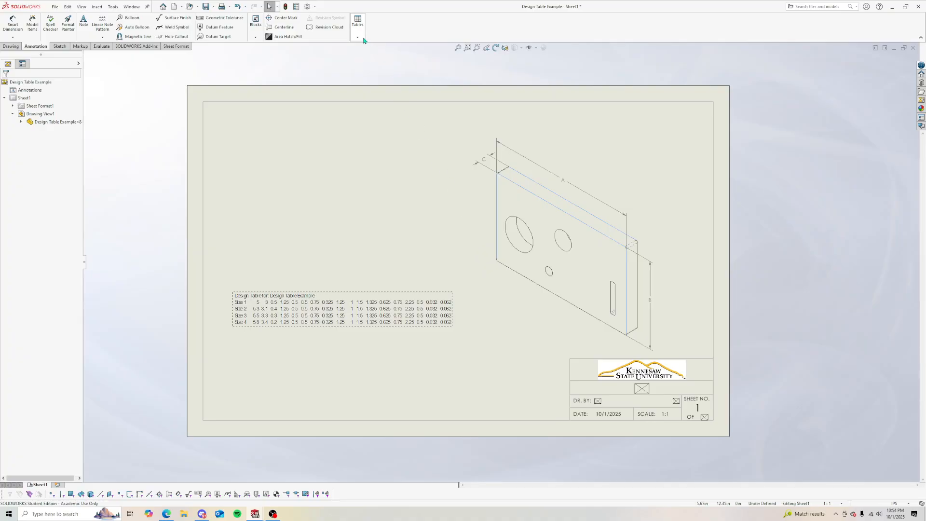
left_click(501, 163)
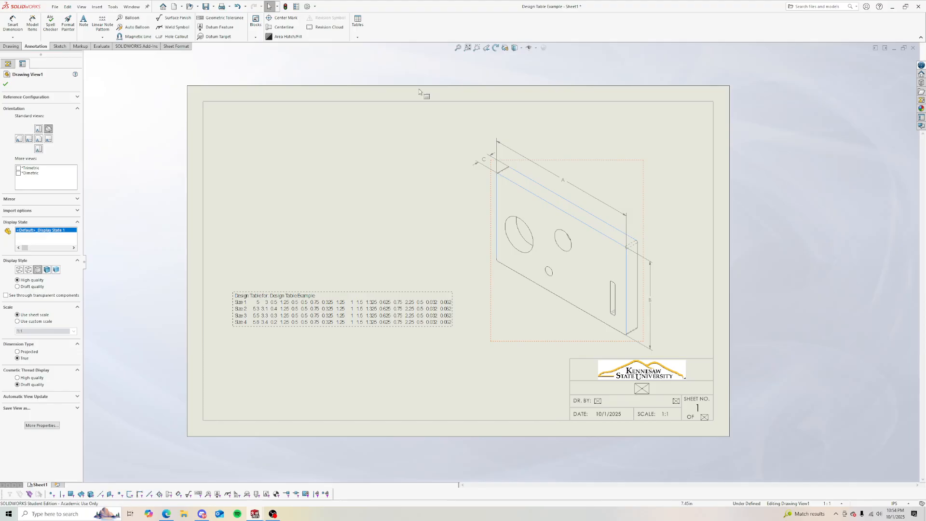
left_click(359, 33)
left_click(379, 134)
left_click(344, 186)
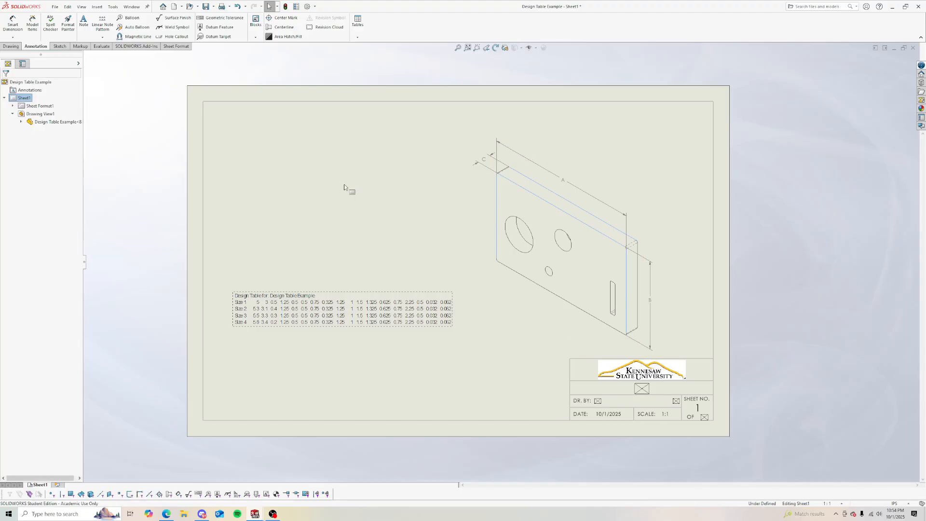
scroll(269, 169, "up", 1)
scroll(270, 171, "up", 1)
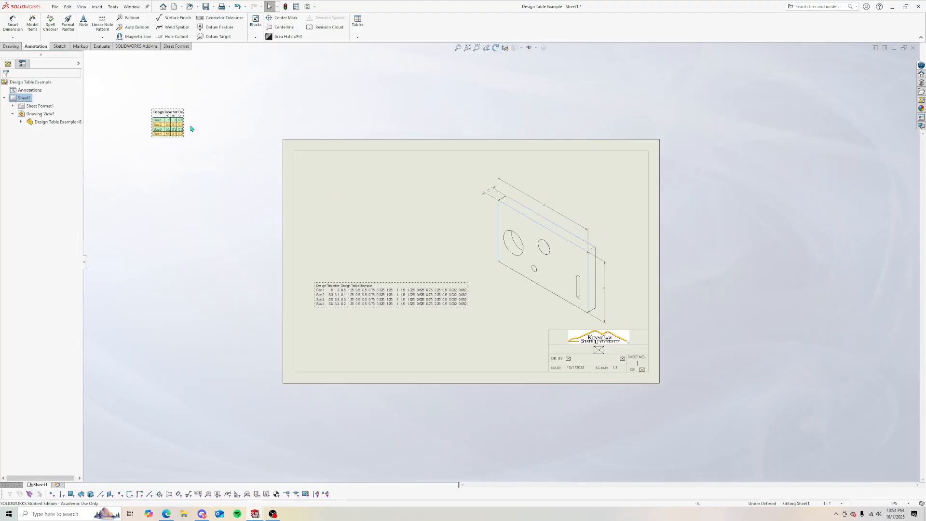
left_click_drag(173, 111, 409, 212)
left_click(425, 206)
scroll(502, 260, "down", 3)
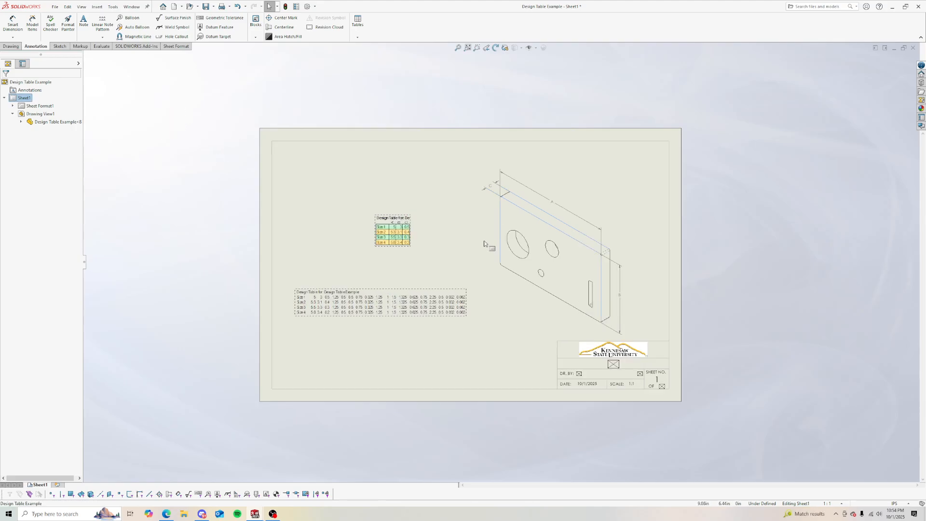
scroll(456, 256, "down", 1)
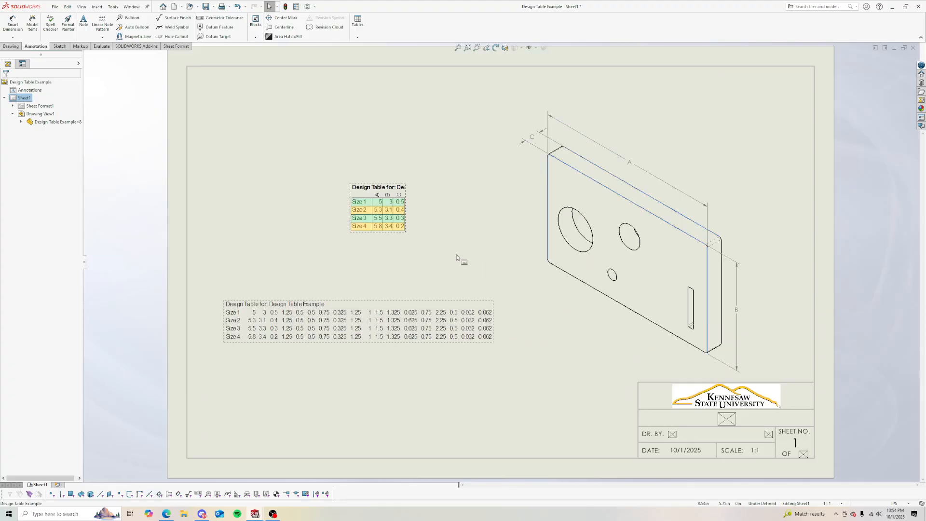
scroll(457, 255, "up", 3)
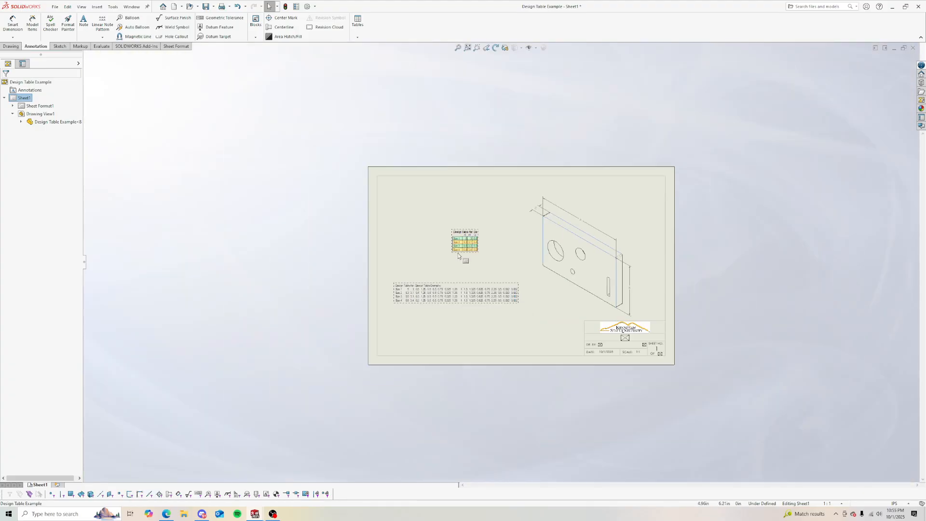
scroll(347, 233, "up", 4)
scroll(294, 240, "down", 1)
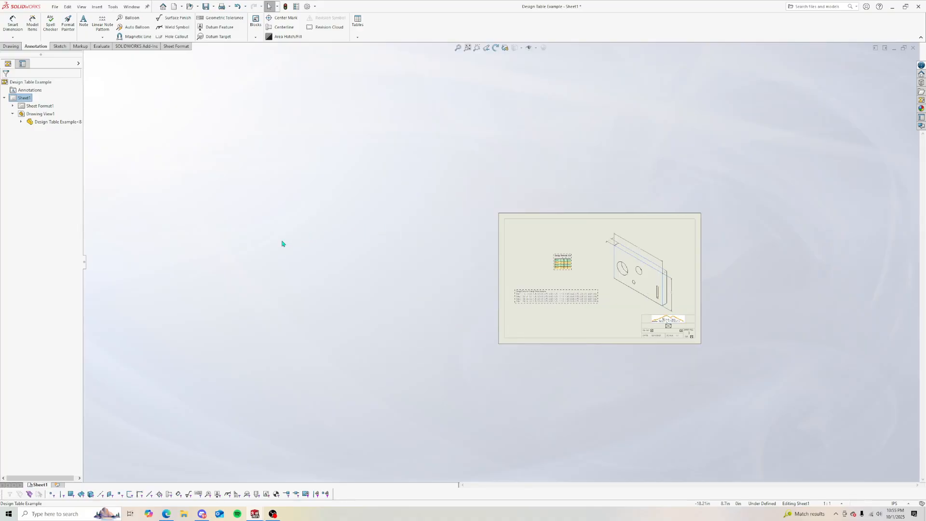
key("f")
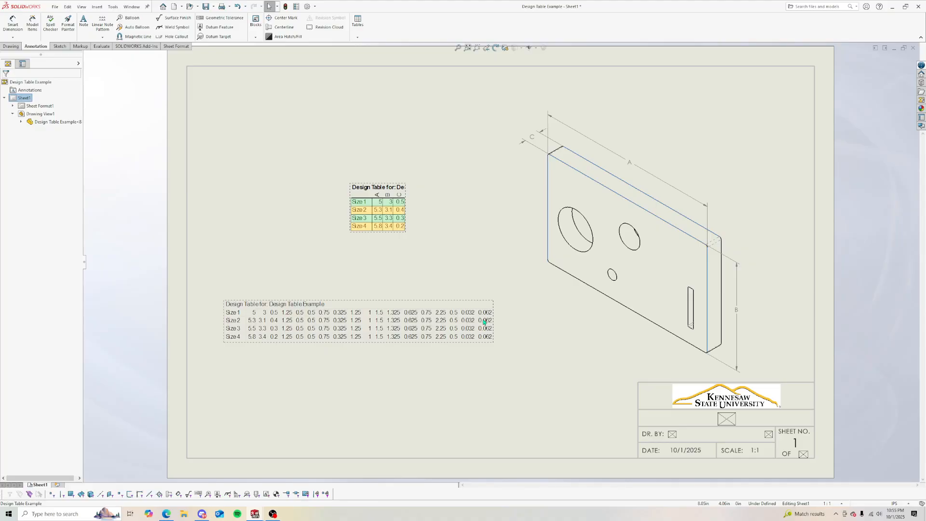
Step: Delete the old unformatted design table from the sheet and move the coloured table into the open space beside the plate view
left_click(464, 303)
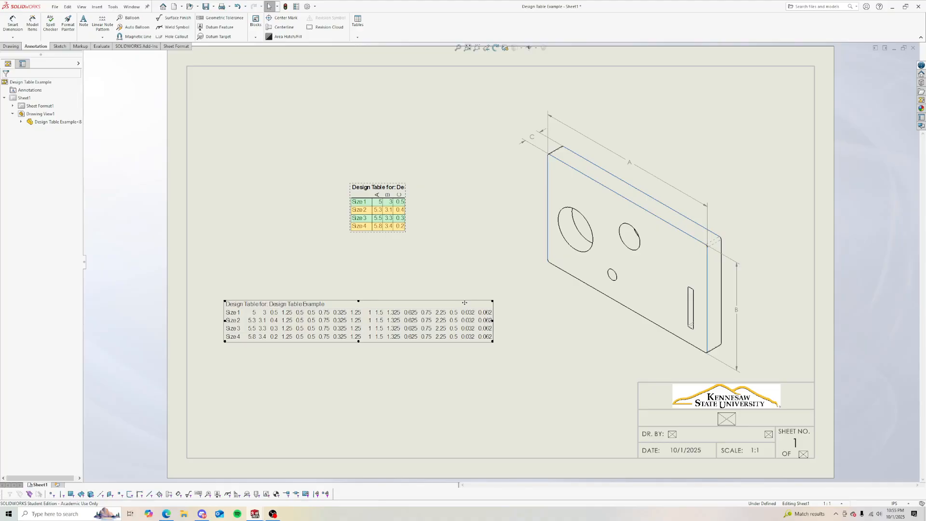
key("Delete")
left_click(506, 221)
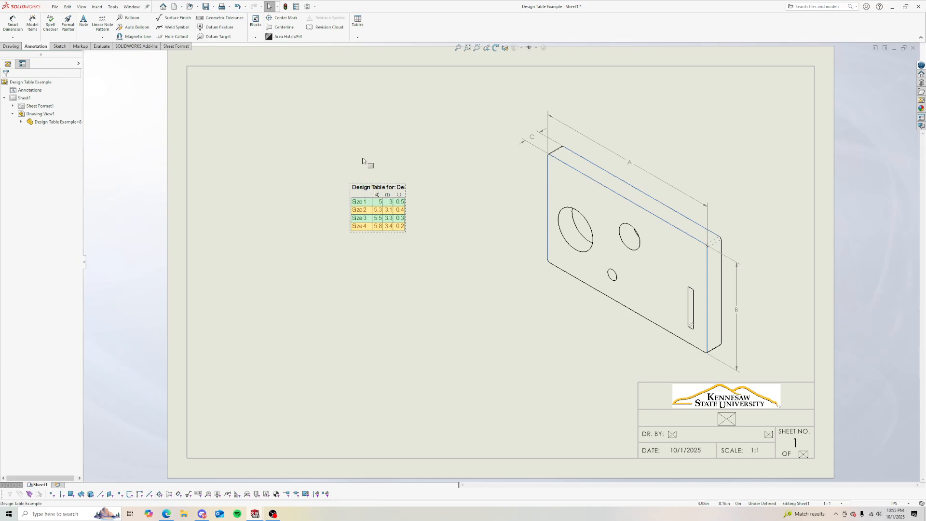
left_click_drag(368, 191, 302, 217)
left_click(389, 231)
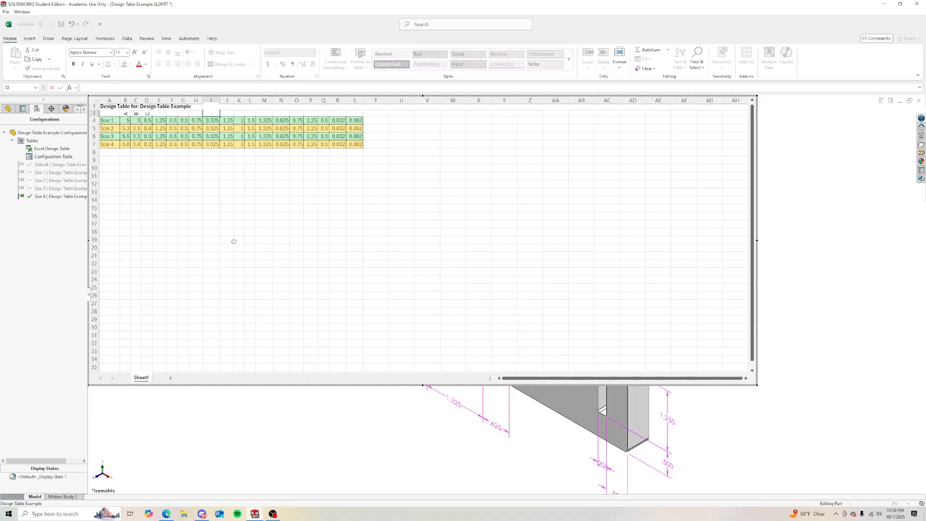
Step: Set the design table's header cells A3 to E3 to the Vertical Text orientation
left_click(109, 113)
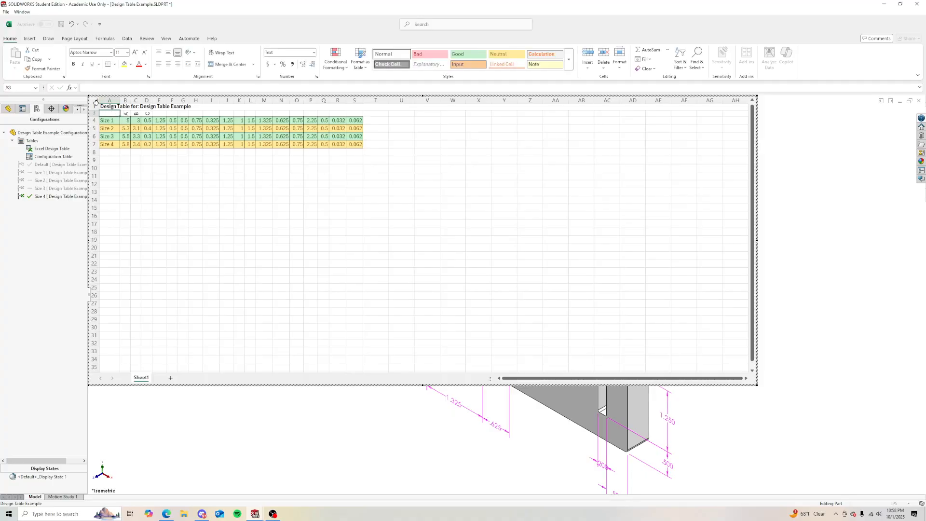
left_click_drag(103, 113, 163, 113)
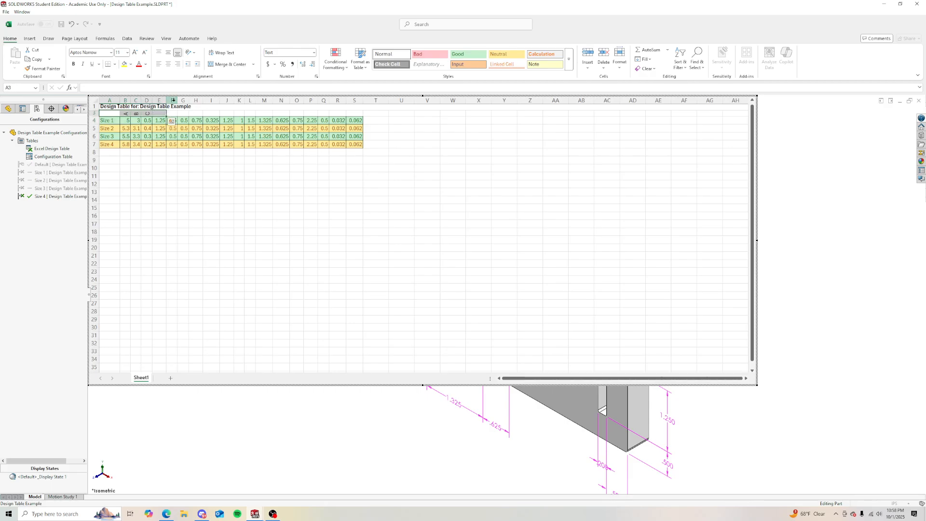
left_click(191, 52)
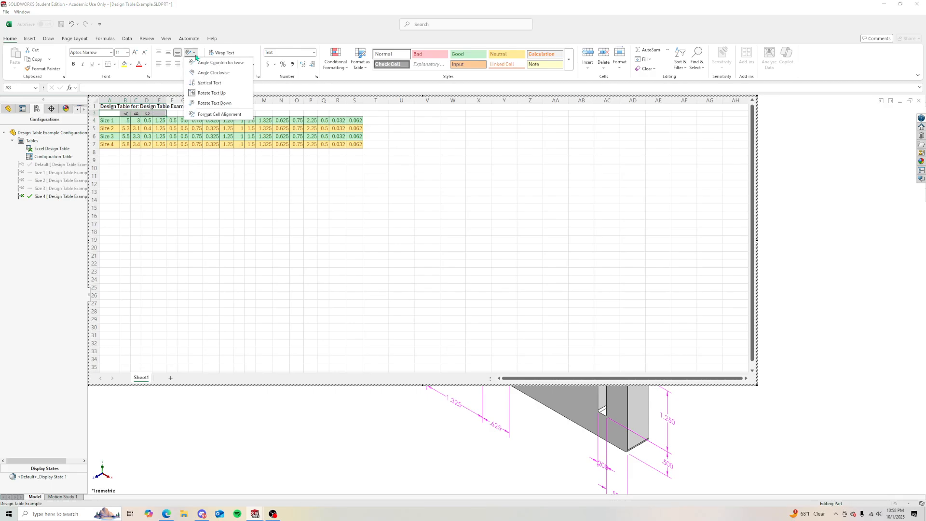
left_click(208, 83)
left_click(216, 242)
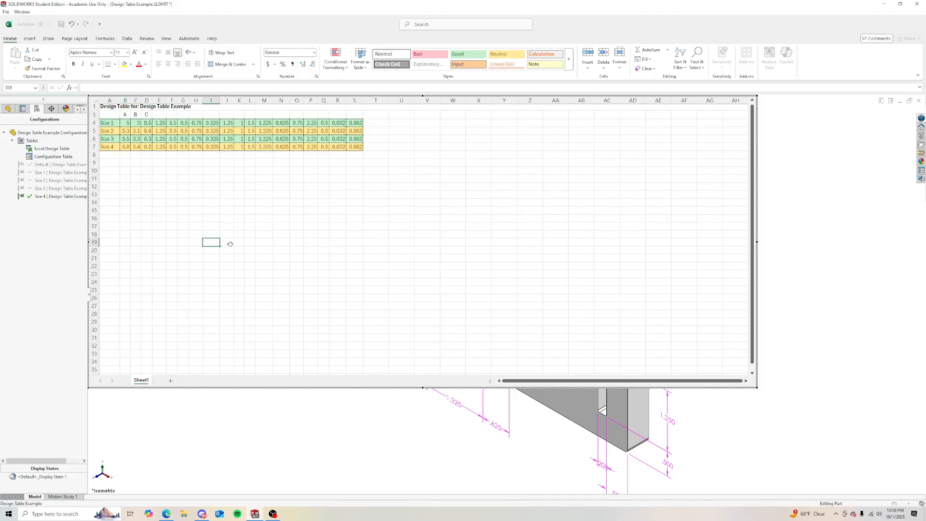
Step: Shrink the design table's frame to columns A to D and rows 1 to 7, then close the table and dismiss the warning
left_click_drag(757, 387, 790, 429)
left_click_drag(401, 178, 375, 159)
left_click_drag(364, 152, 161, 149)
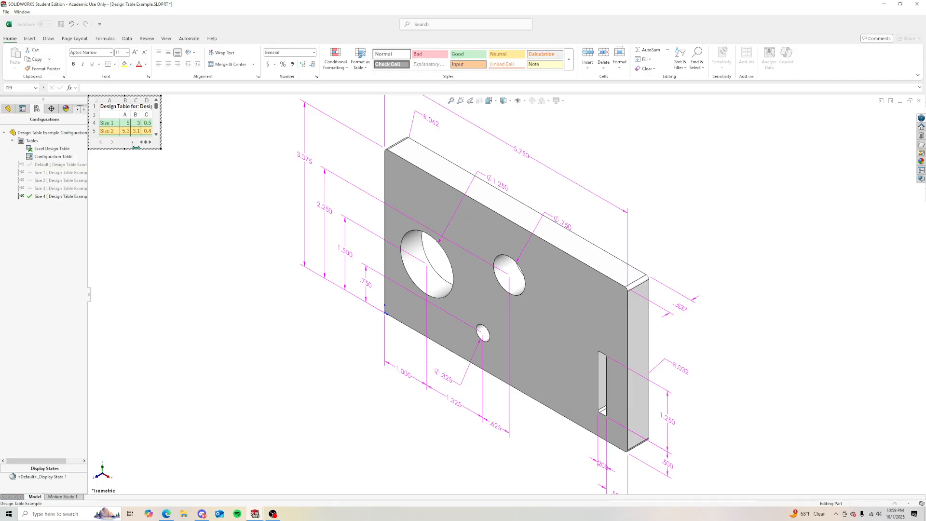
left_click_drag(124, 150, 123, 167)
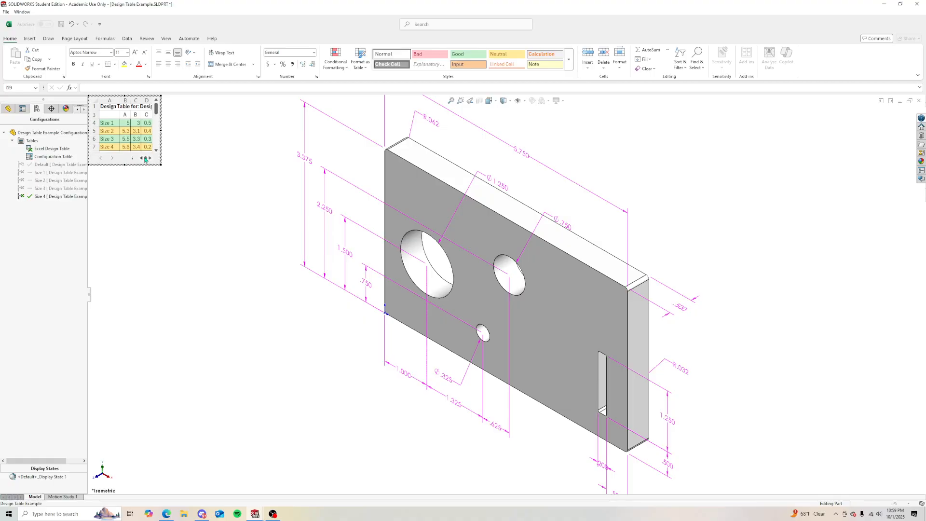
left_click(175, 137)
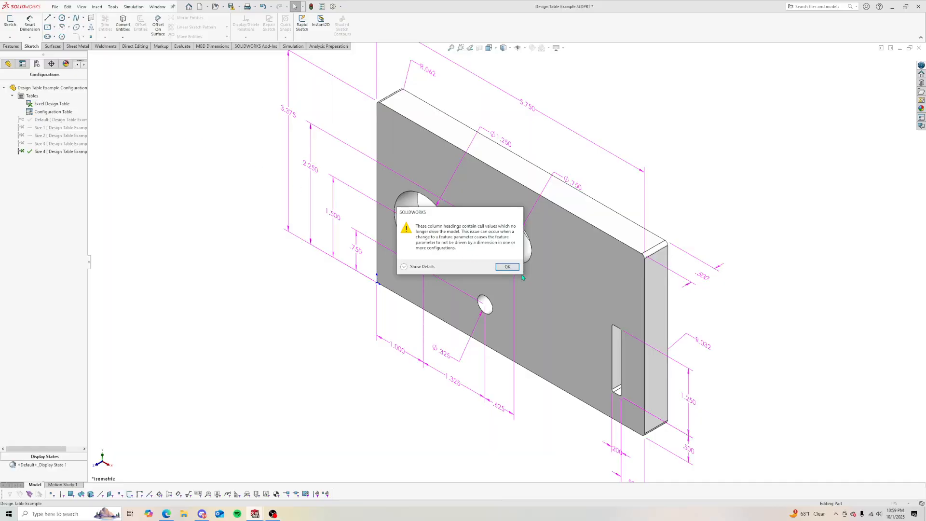
left_click(507, 267)
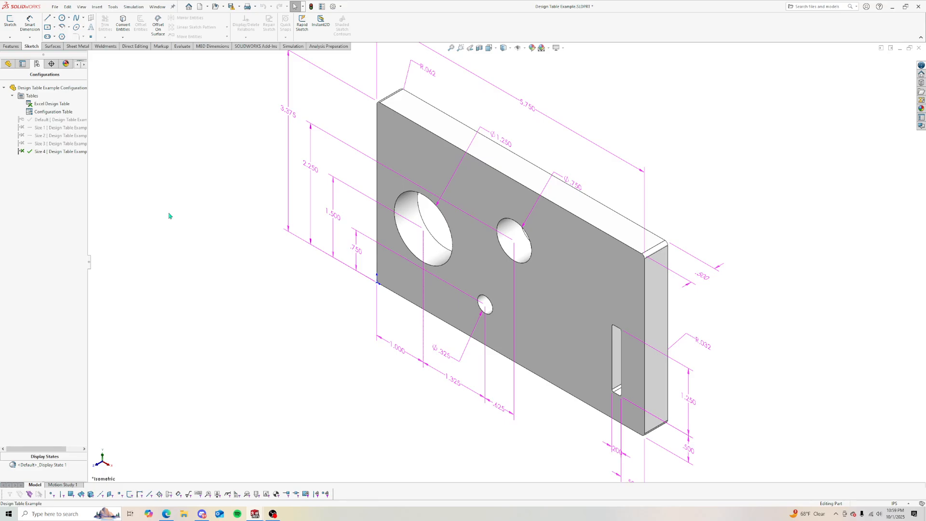
Step: Switch to the drawing, open its design table for editing, and dismiss the column heading warning
key("ctrl+Tab")
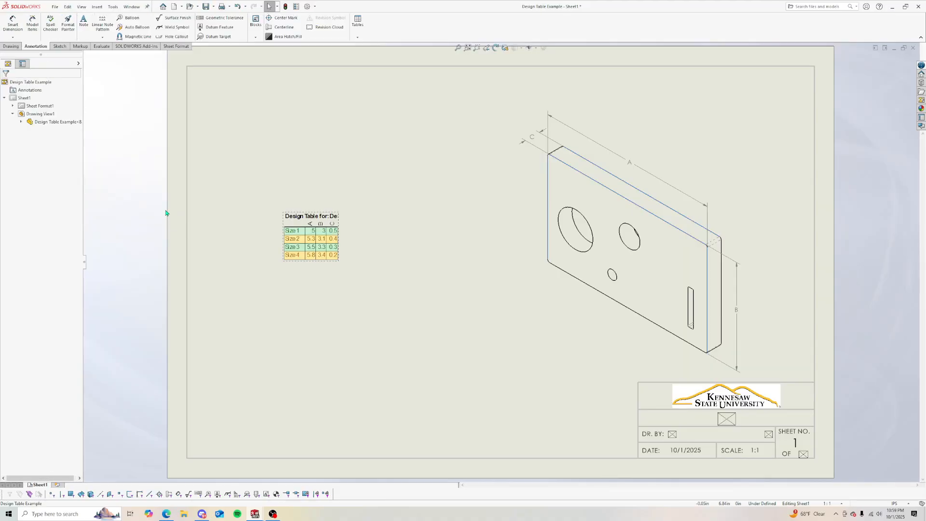
double_click(326, 223)
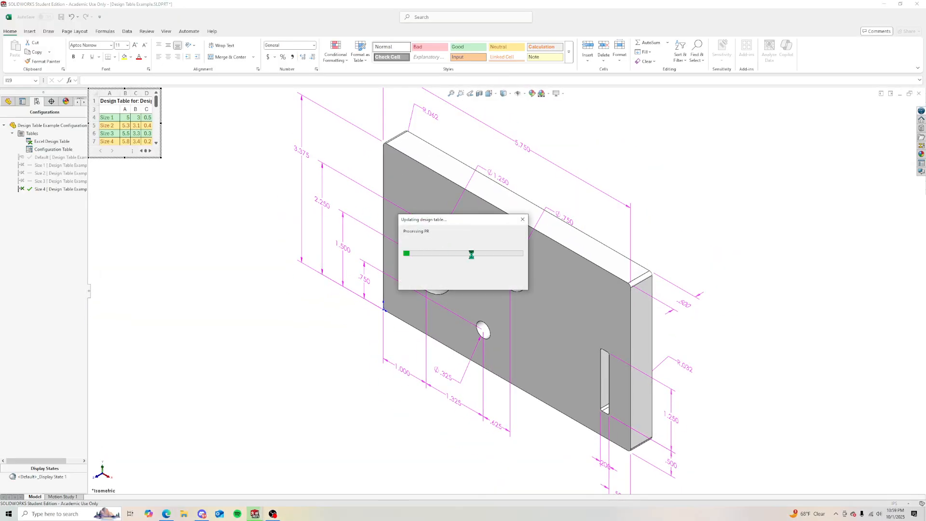
left_click(504, 258)
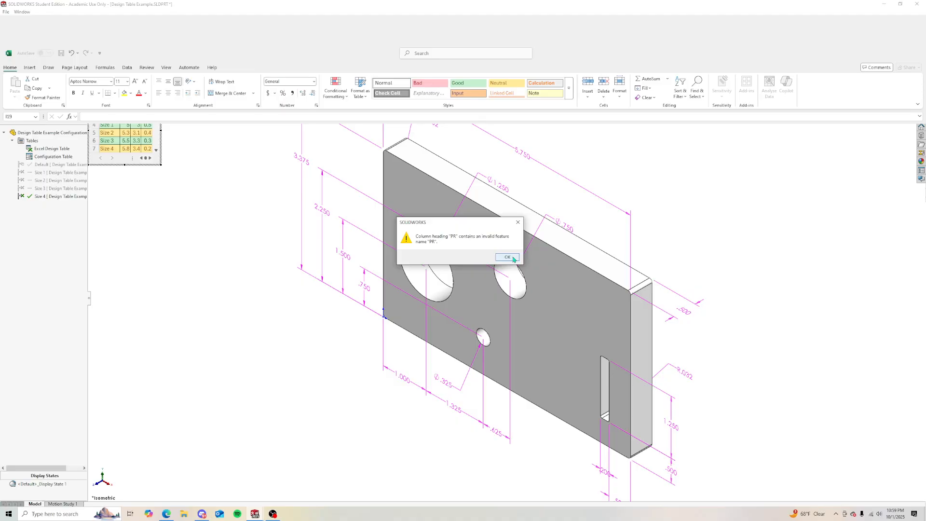
left_click(512, 258)
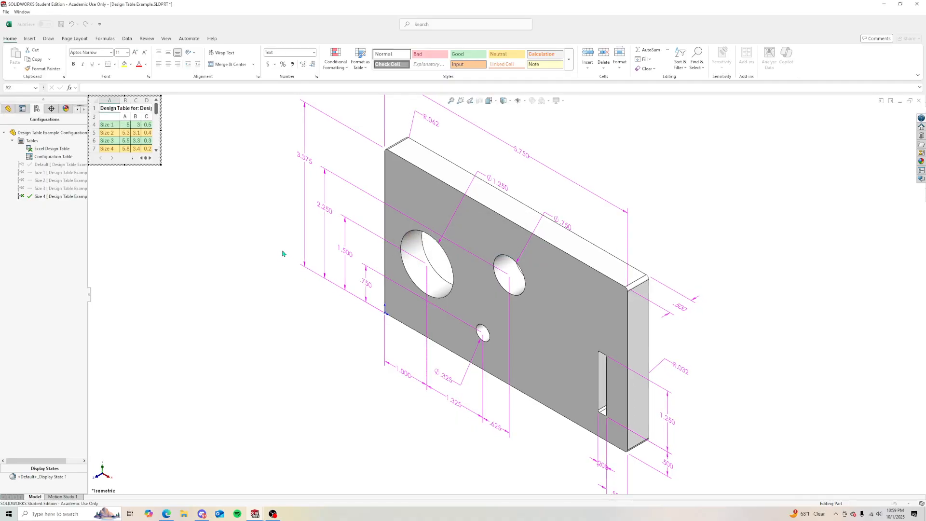